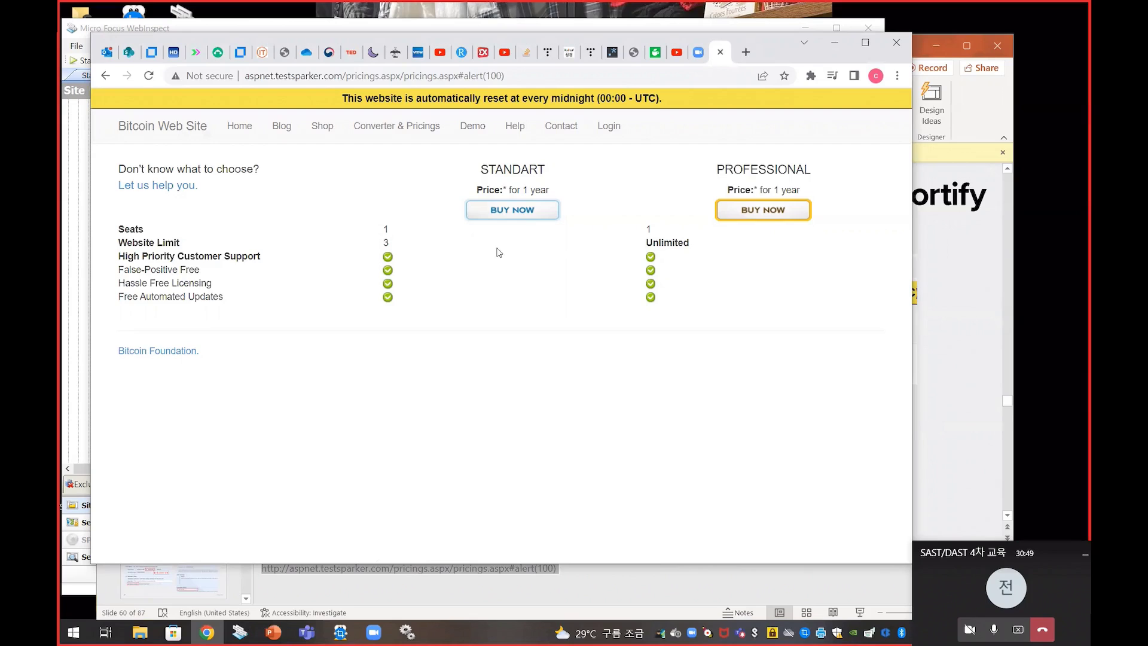
Open the pricing page's source and highlight the two vulnerable code lines in the script near the end
{"action": "right_click", "coordinate": [492, 322]}
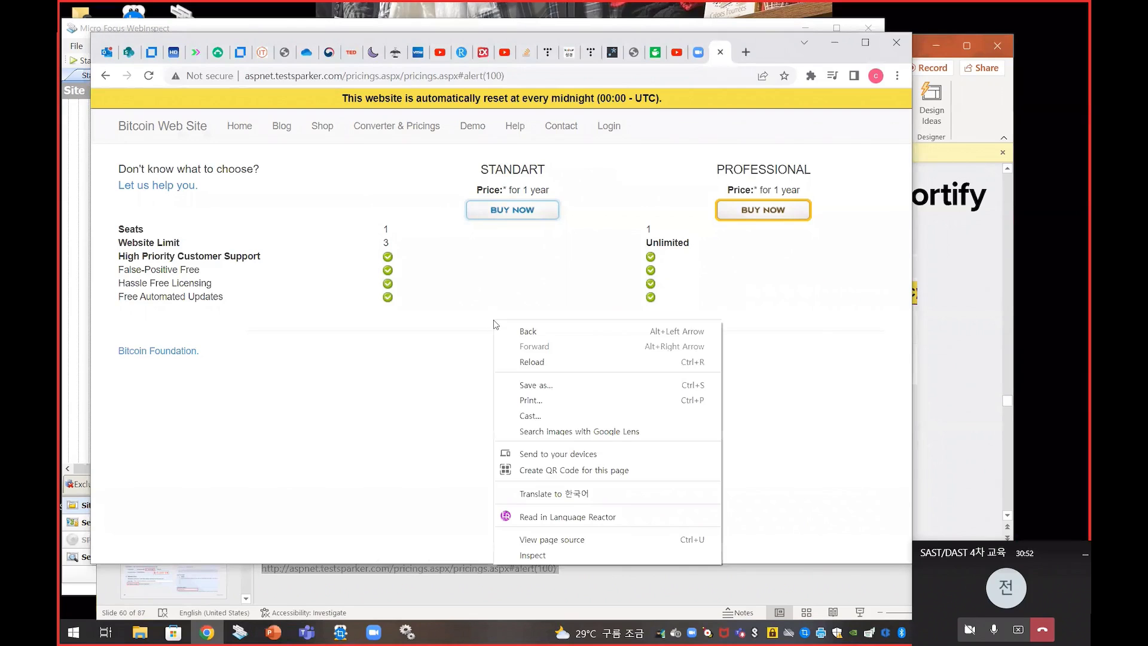
{"action": "left_click", "coordinate": [537, 539]}
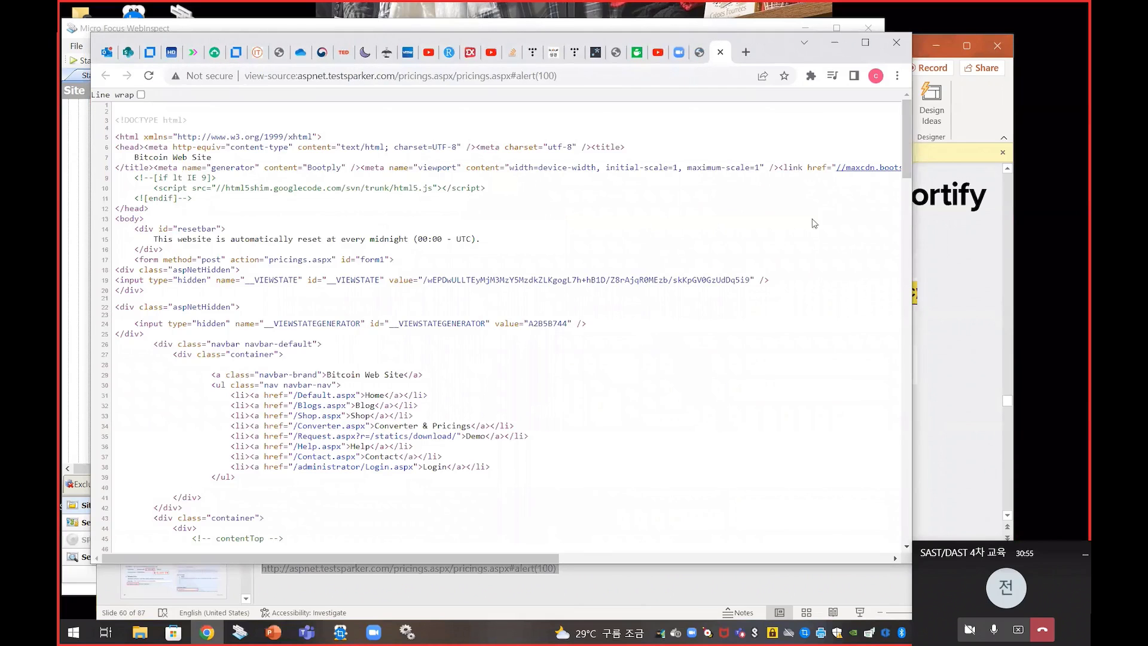
{"action": "left_click_drag", "start_coordinate": [905, 131], "coordinate": [906, 536]}
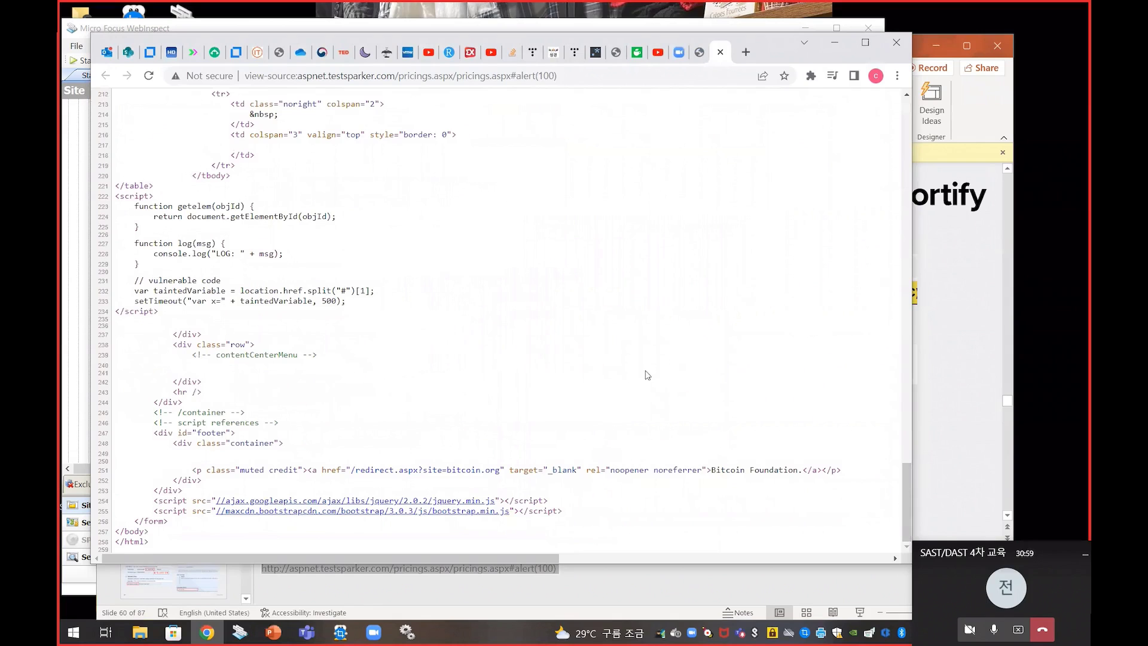
{"action": "left_click_drag", "start_coordinate": [362, 302], "coordinate": [120, 290]}
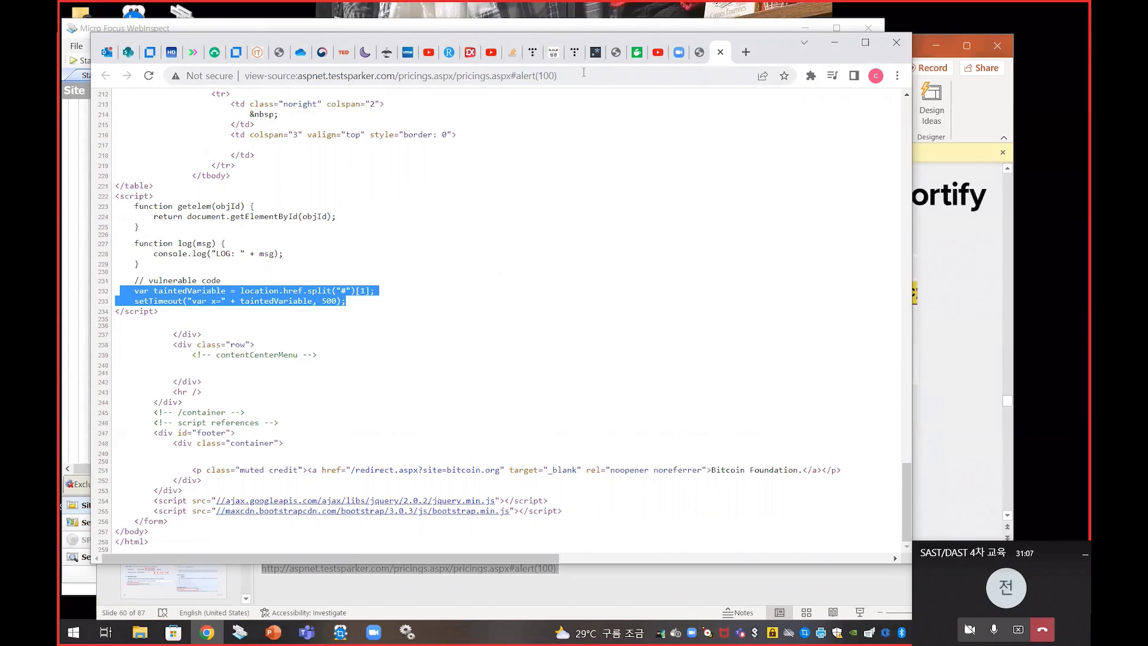
{"action": "left_click", "coordinate": [383, 310]}
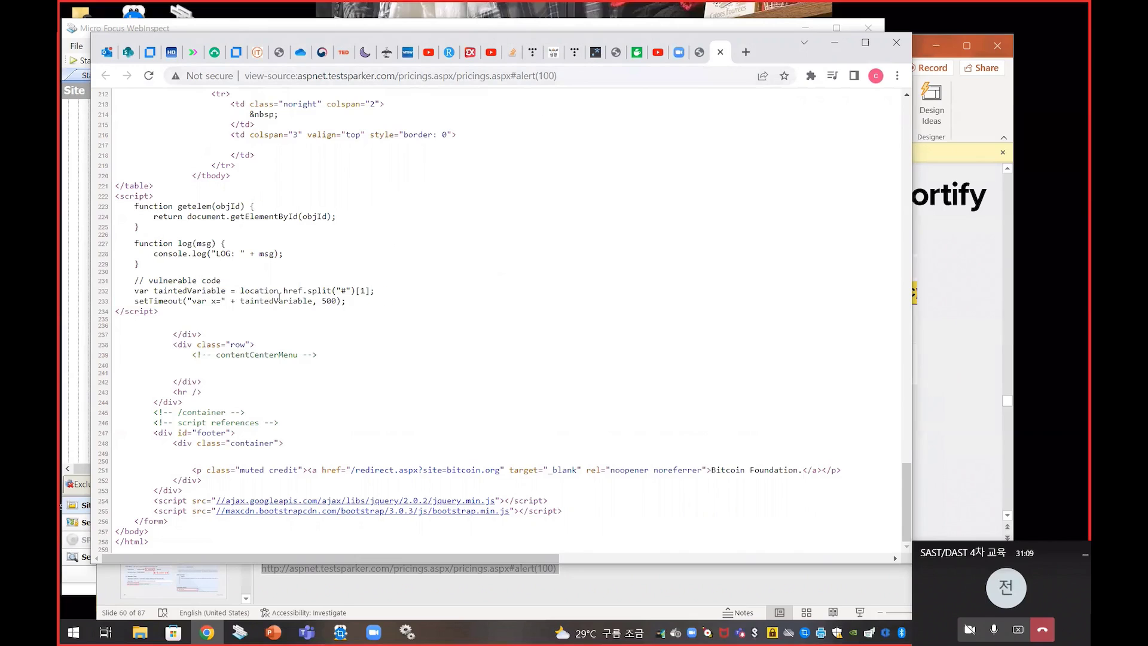
Examine how the vulnerable code splits location.href at "#" and compare it with the fragment in the page address
{"action": "left_click_drag", "start_coordinate": [242, 290], "coordinate": [305, 288]}
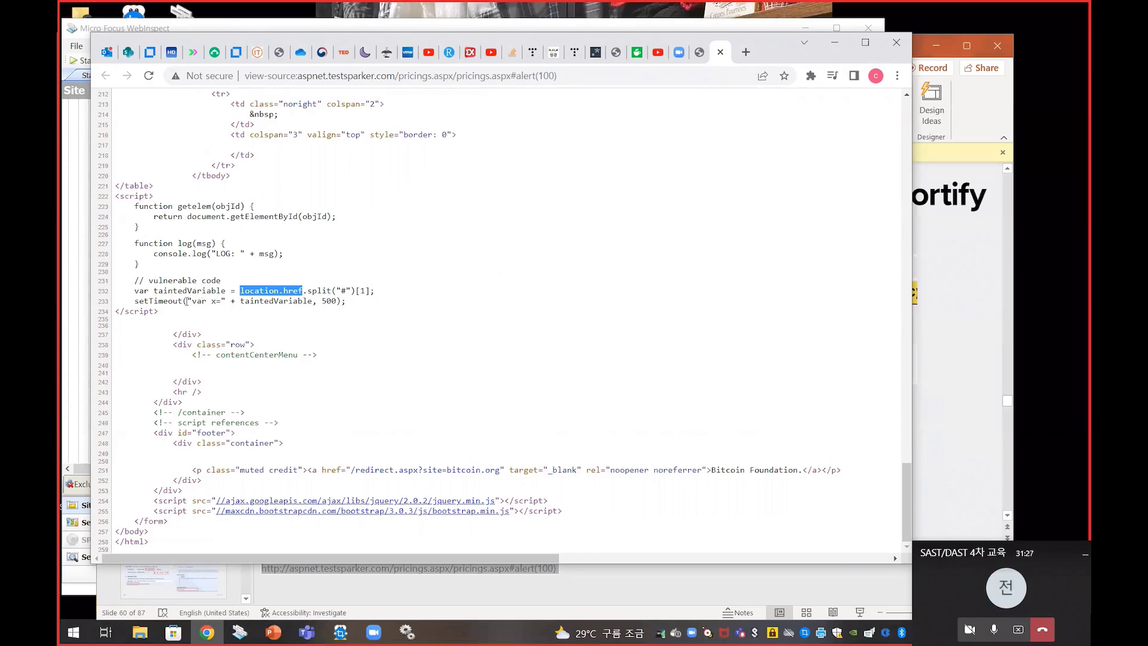
{"action": "left_click_drag", "start_coordinate": [356, 292], "coordinate": [115, 292]}
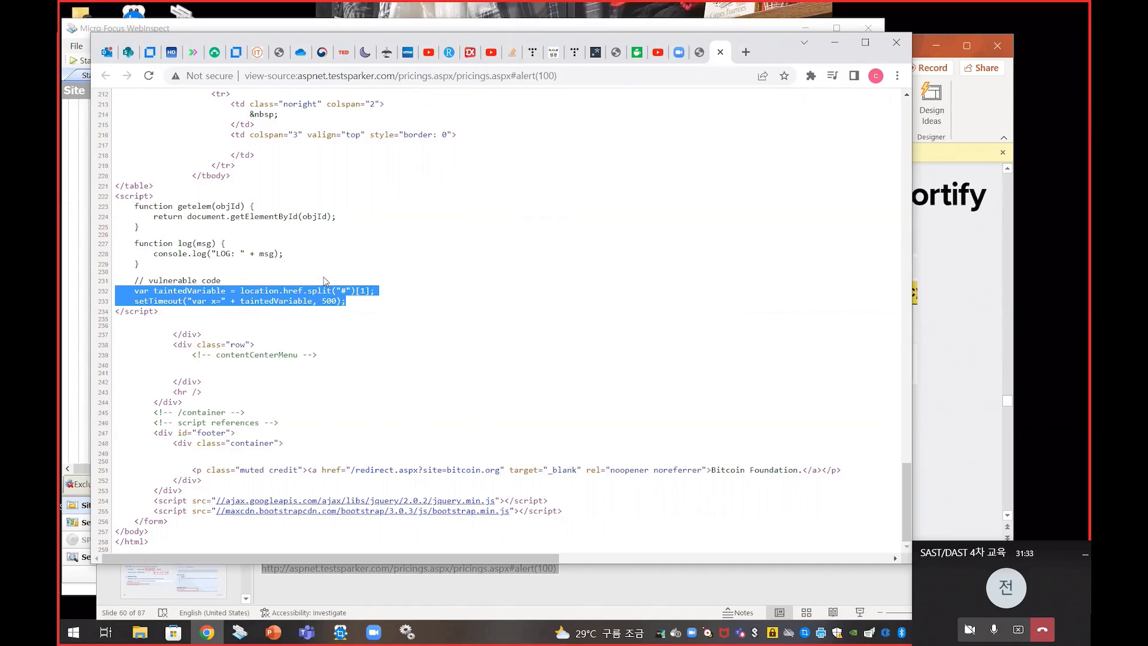
{"action": "left_click", "coordinate": [347, 289]}
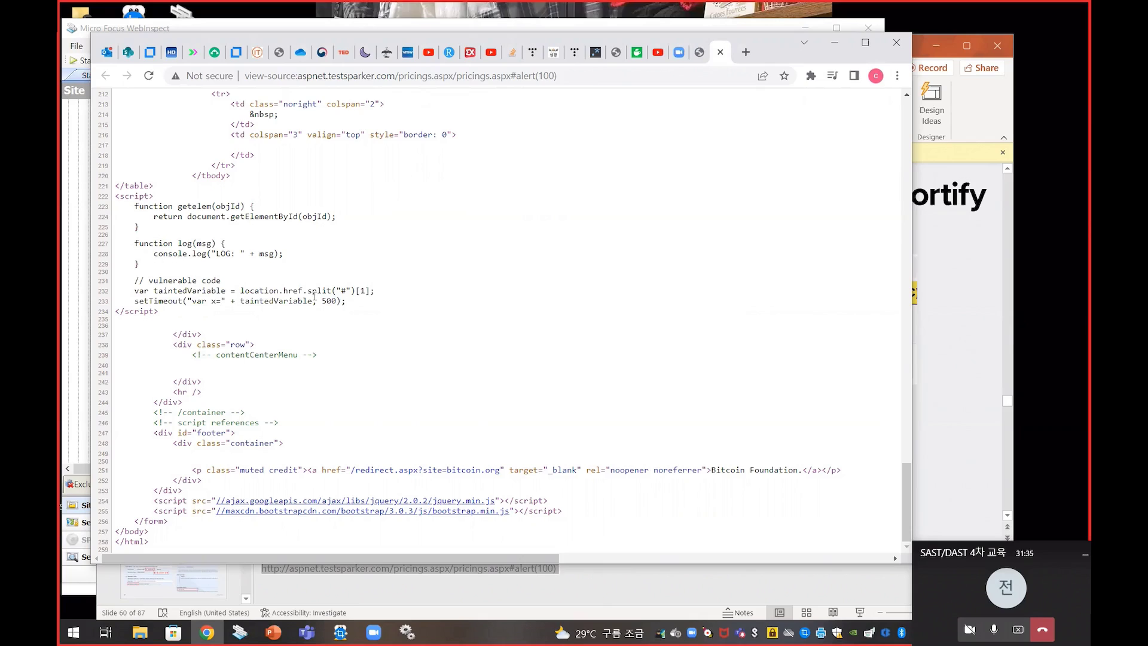
{"action": "left_click_drag", "start_coordinate": [307, 292], "coordinate": [236, 291]}
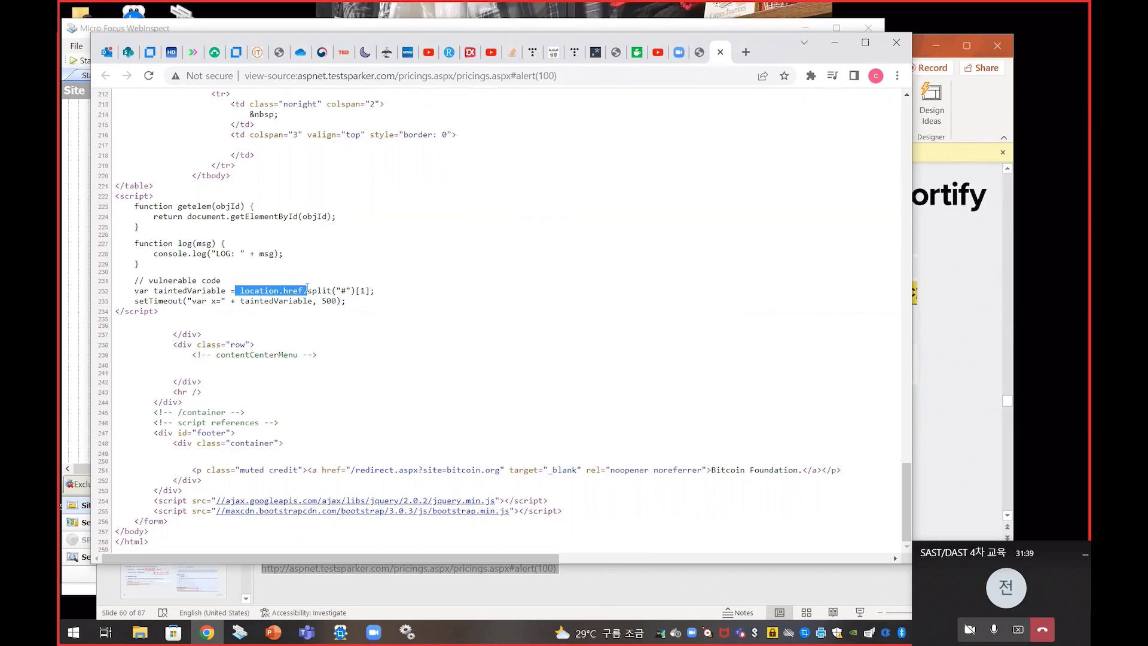
{"action": "left_click_drag", "start_coordinate": [337, 291], "coordinate": [350, 293]}
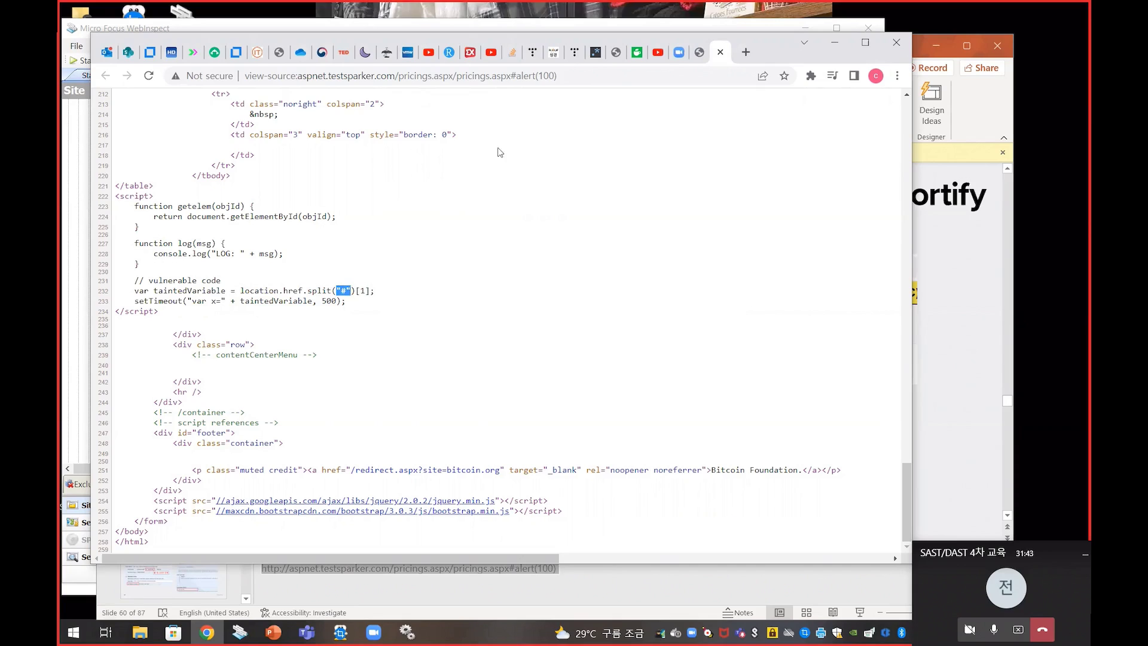
{"action": "left_click", "coordinate": [516, 76]}
{"action": "left_click", "coordinate": [520, 81]}
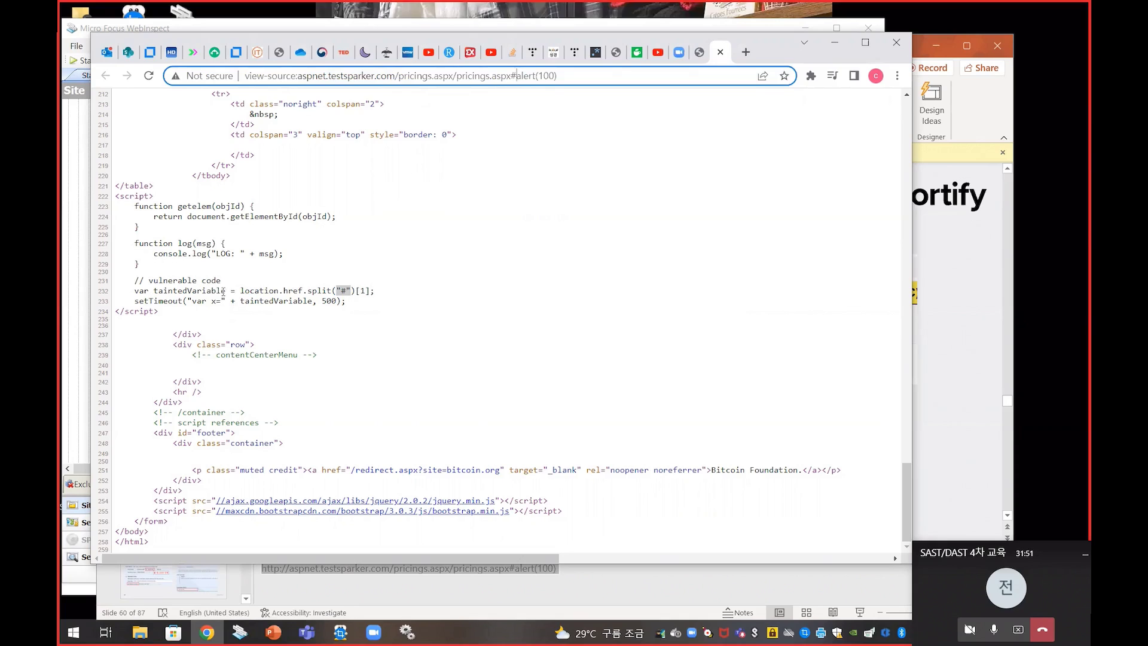
Trace taintedVariable from its declaration into the setTimeout call and compare the vulnerable code with the page address
{"action": "left_click_drag", "start_coordinate": [227, 292], "coordinate": [144, 291]}
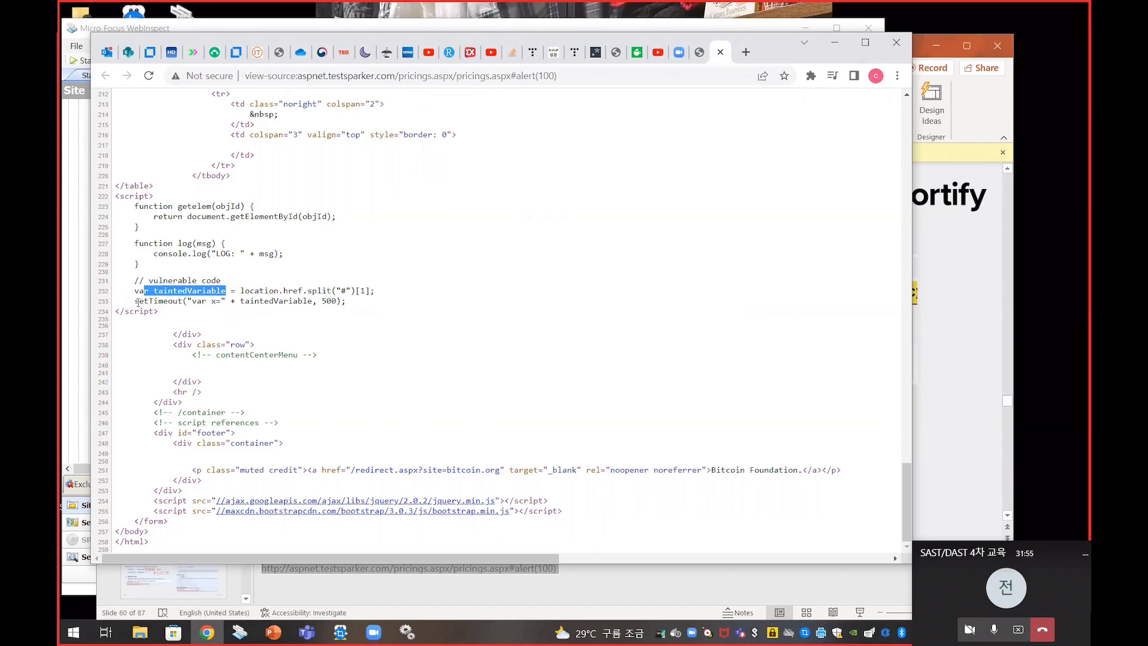
{"action": "left_click_drag", "start_coordinate": [137, 302], "coordinate": [312, 301]}
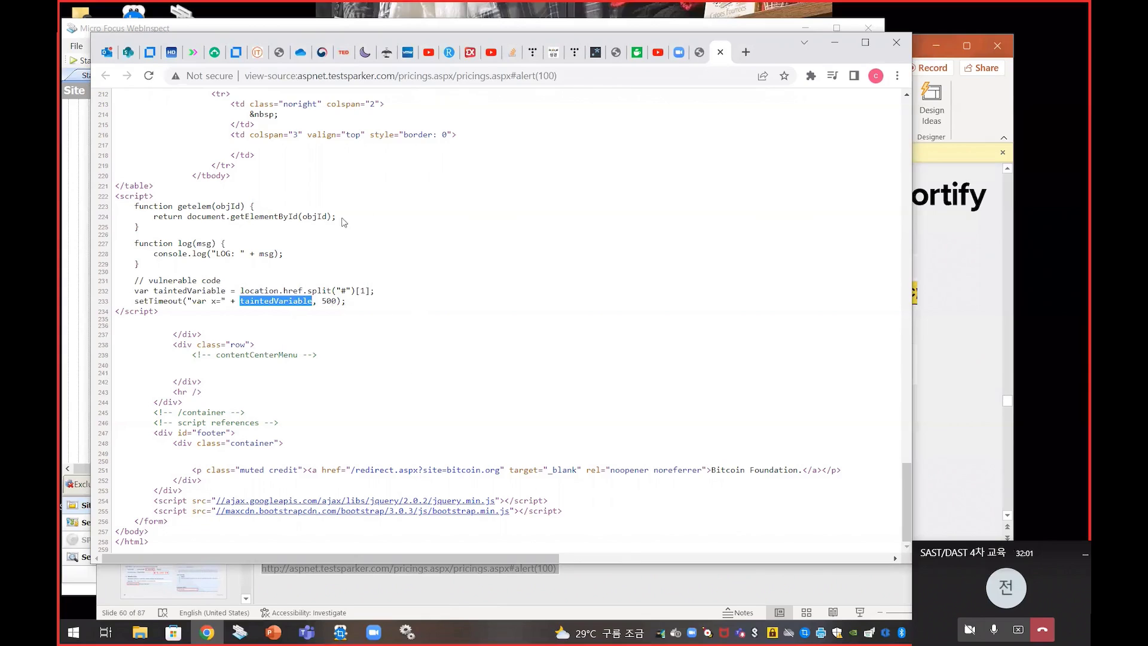
{"action": "left_click", "coordinate": [380, 290]}
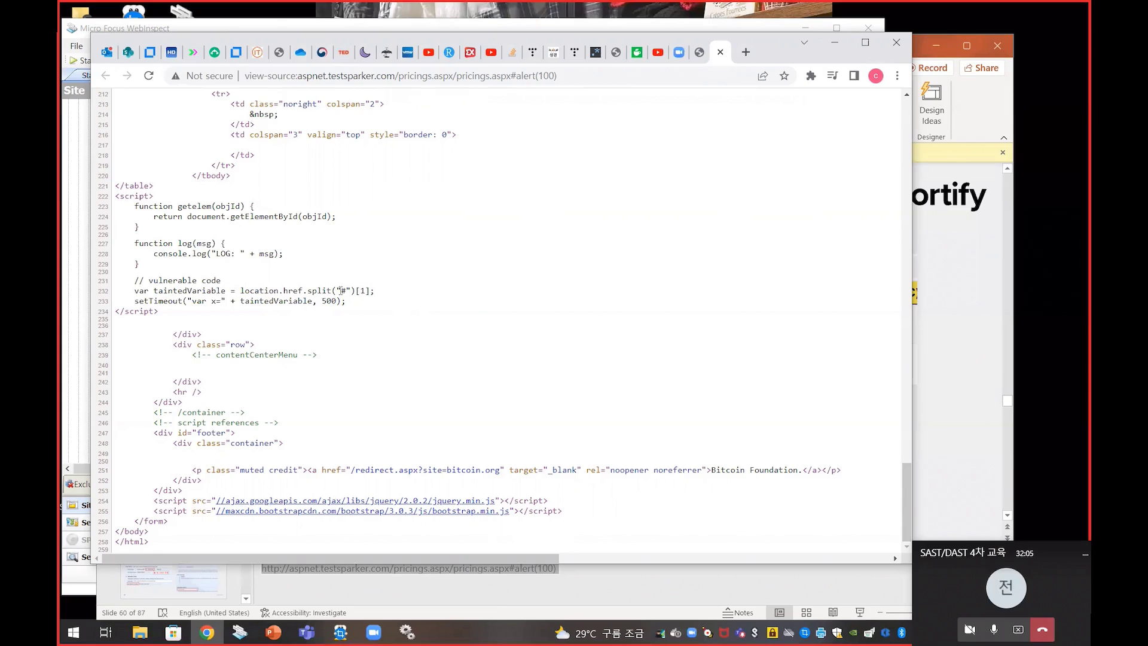
{"action": "left_click_drag", "start_coordinate": [346, 301], "coordinate": [154, 280]}
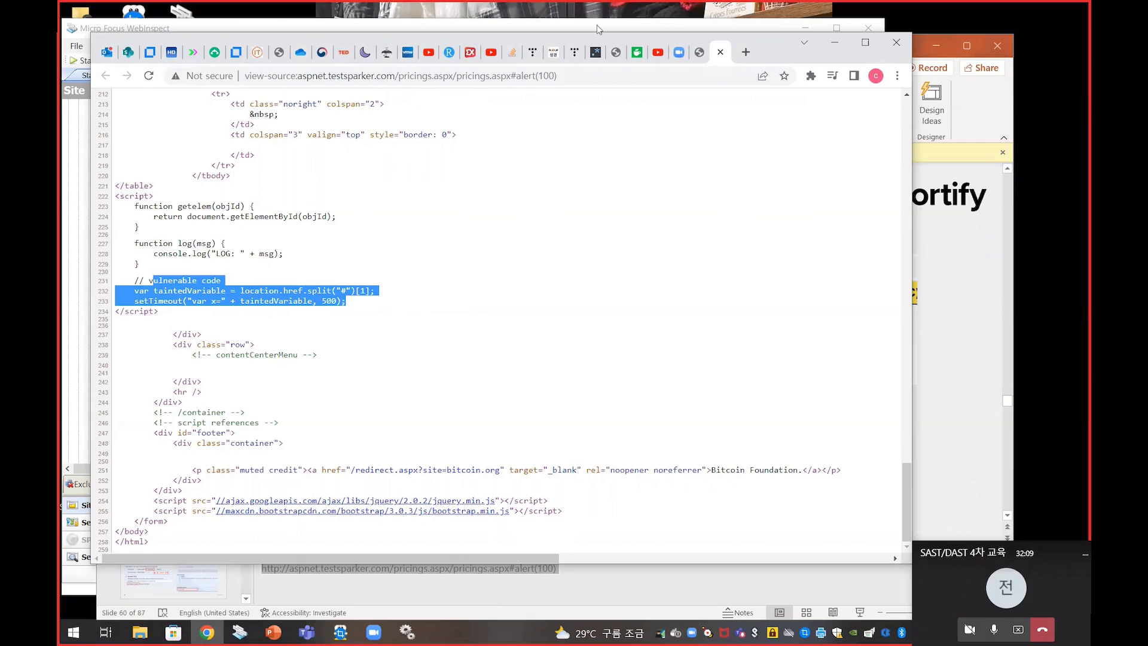
{"action": "left_click", "coordinate": [600, 75]}
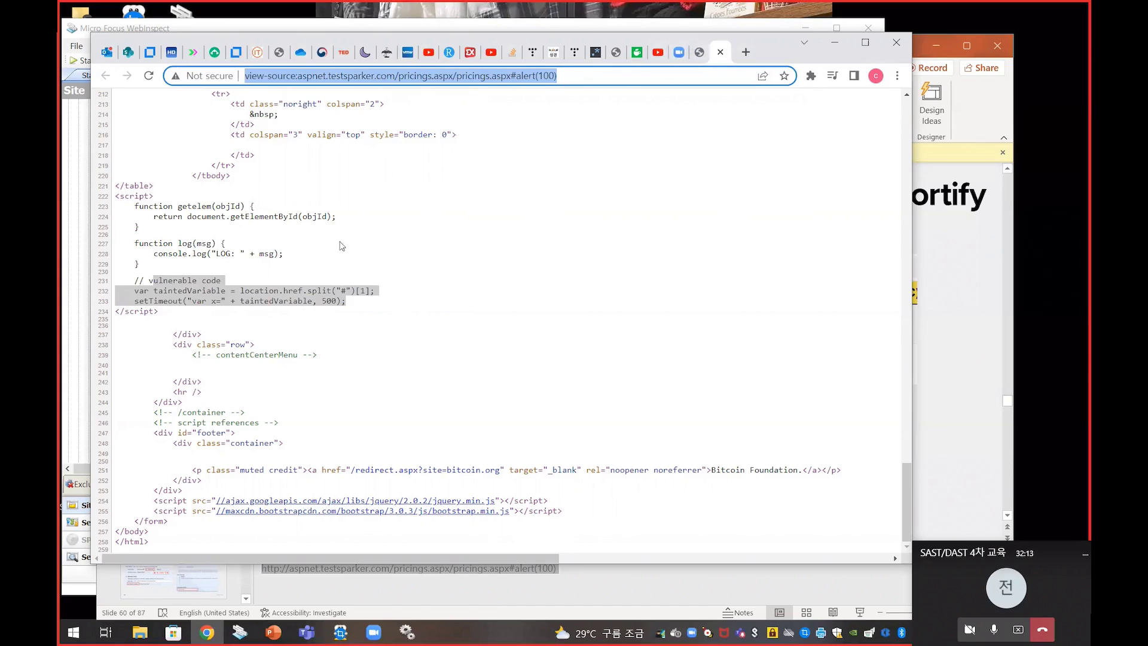
{"action": "left_click", "coordinate": [382, 270]}
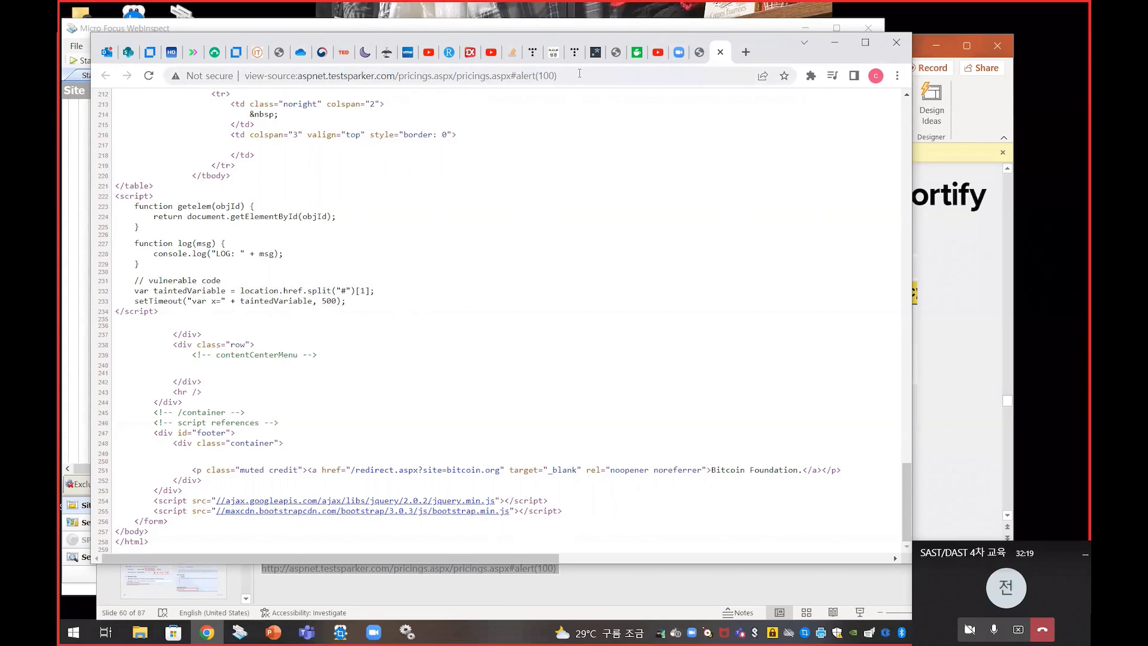
Highlight location.href.split and the setTimeout call in the script as the keywords that mark the vulnerable code
{"action": "left_click_drag", "start_coordinate": [146, 291], "coordinate": [383, 307]}
{"action": "left_click", "coordinate": [238, 286]}
{"action": "left_click_drag", "start_coordinate": [240, 292], "coordinate": [331, 291]}
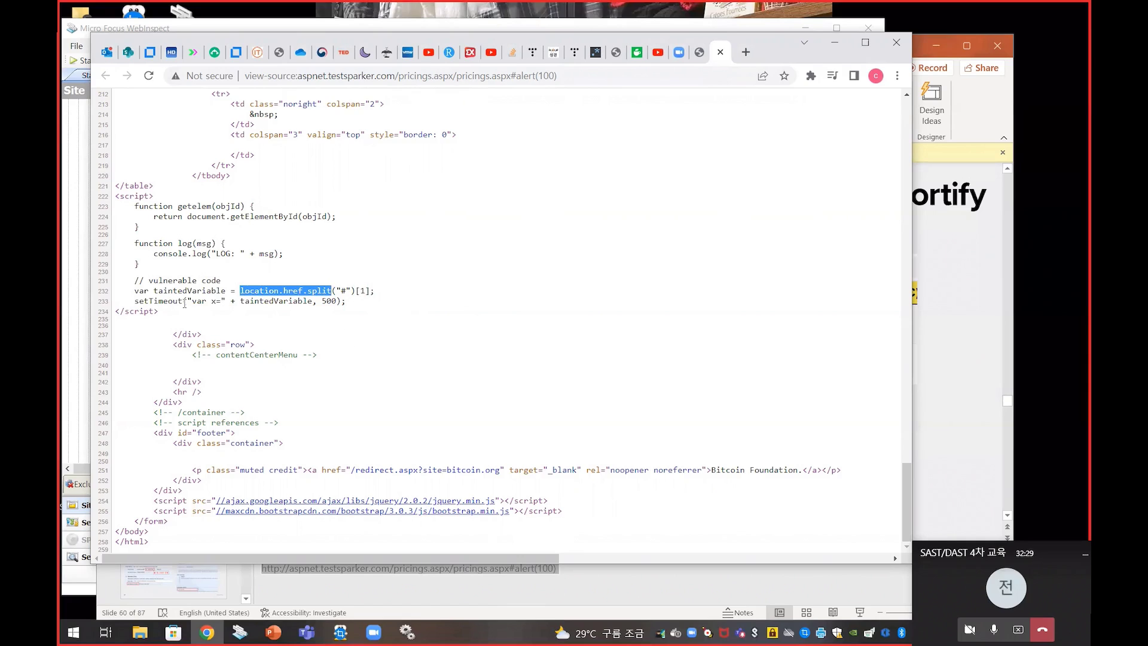
{"action": "left_click_drag", "start_coordinate": [184, 303], "coordinate": [130, 291]}
{"action": "left_click", "coordinate": [323, 329]}
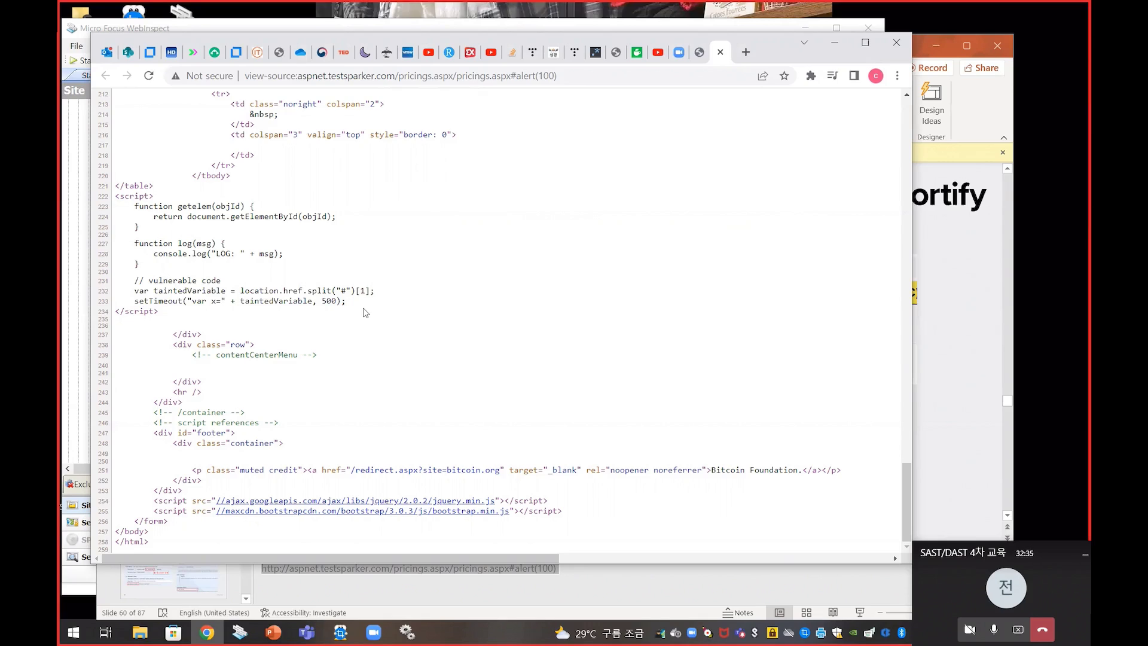
Switch to the PowerPoint deck and review the DOM XSS slides from 60 through 63
{"action": "left_click", "coordinate": [964, 264]}
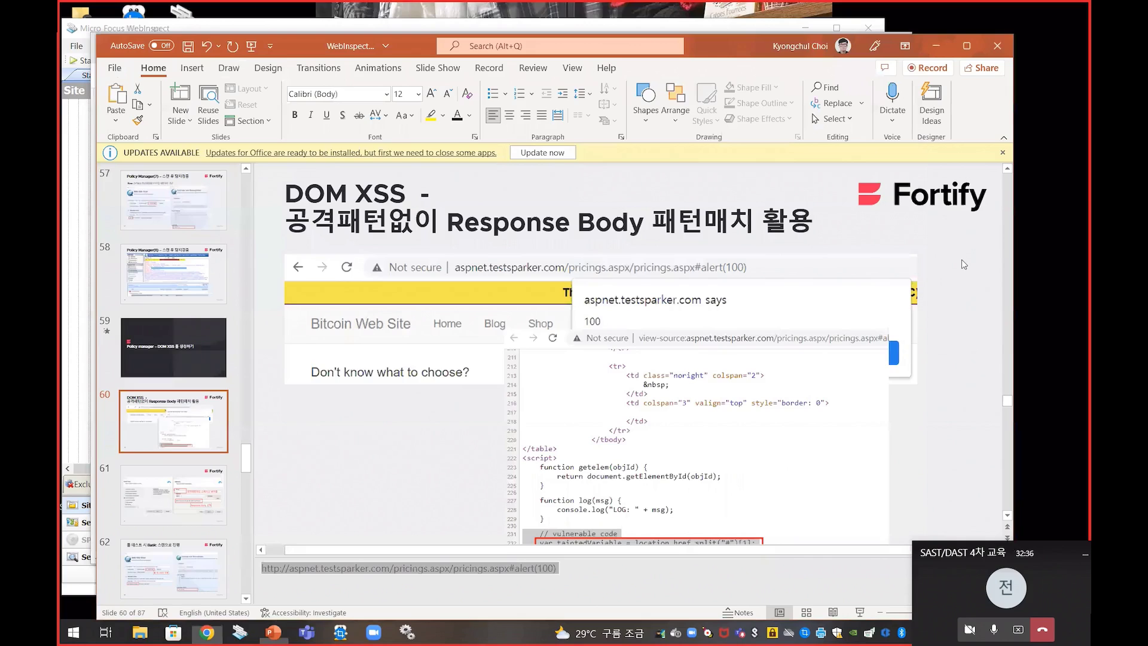
{"action": "left_click", "coordinate": [965, 264]}
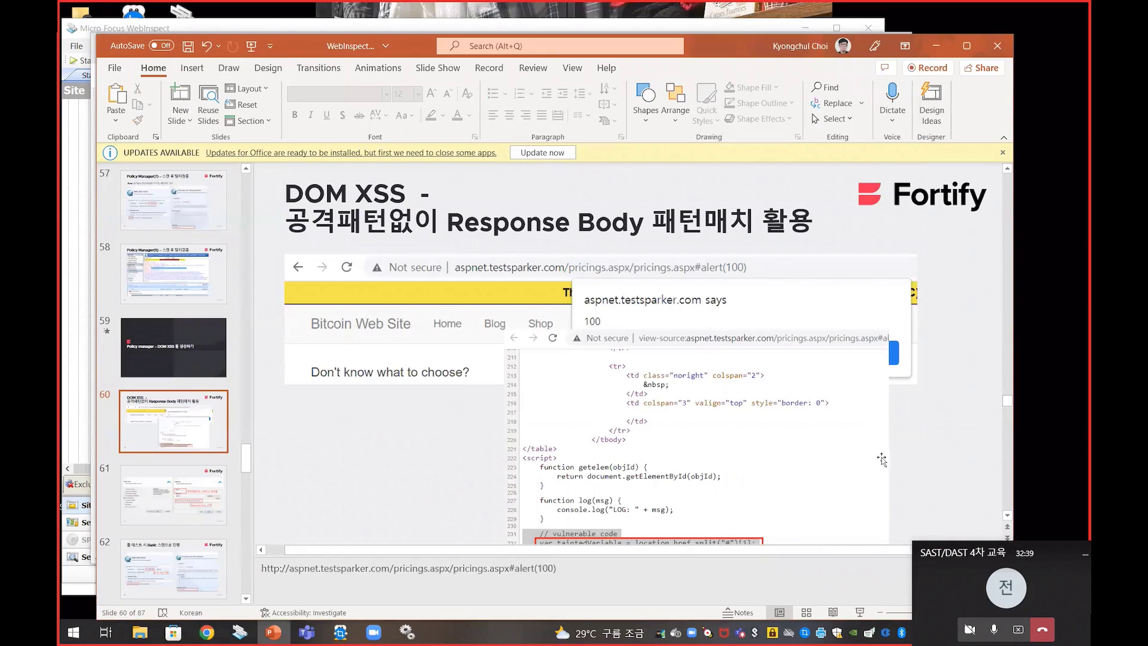
{"action": "left_click", "coordinate": [1008, 514]}
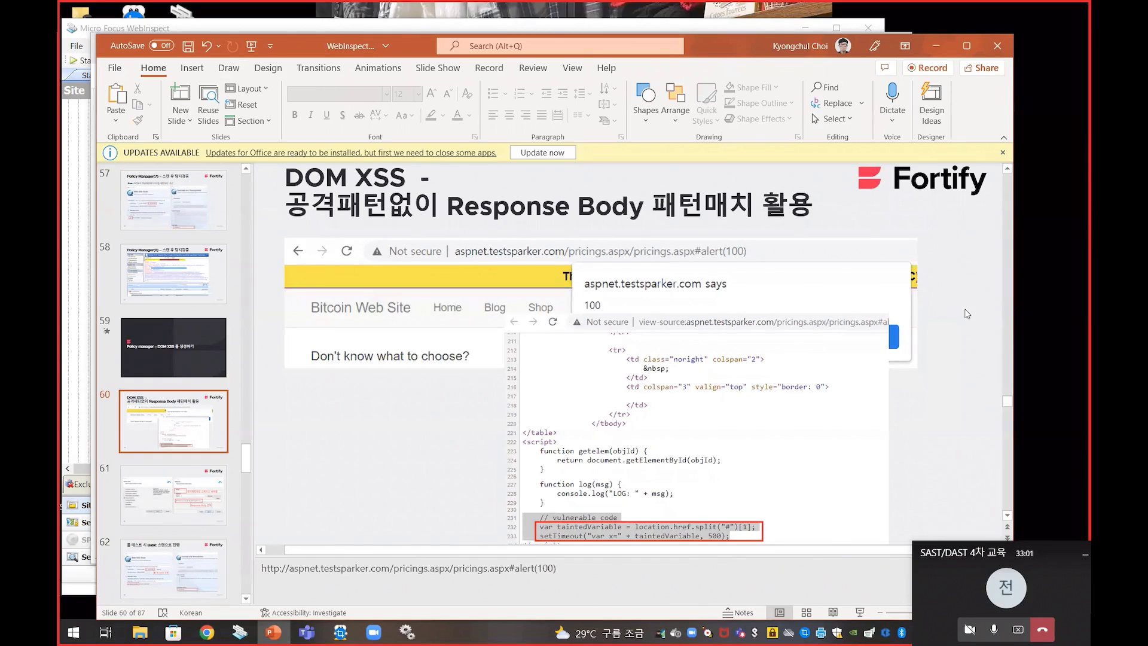
{"action": "key", "text": "Page_Down"}
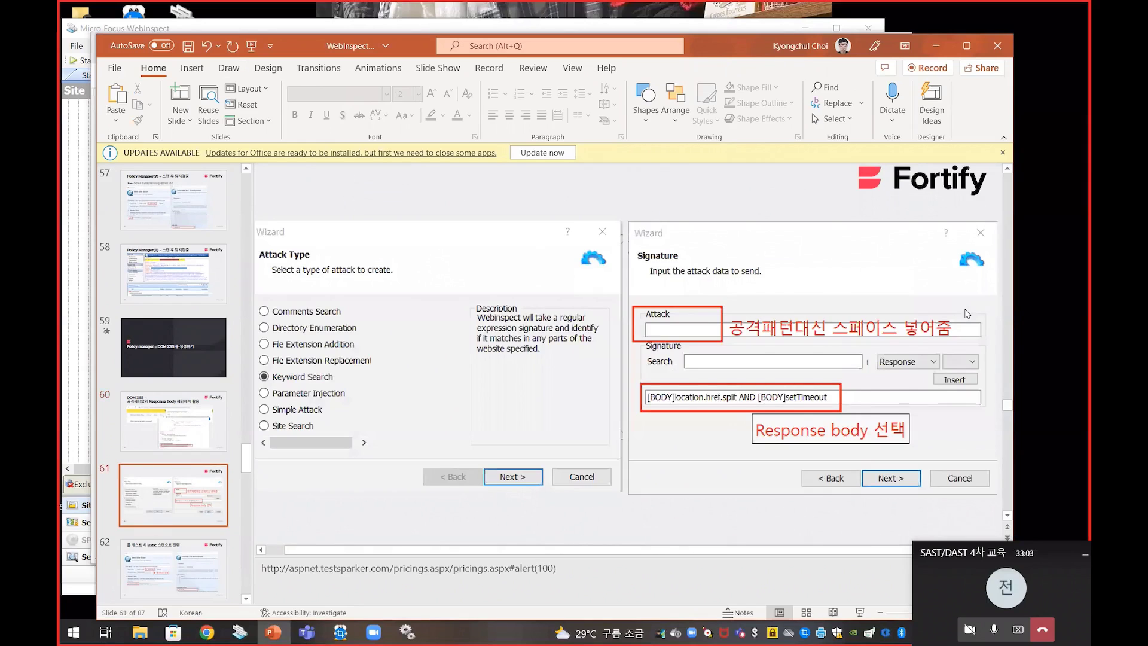
{"action": "key", "text": "Page_Down"}
{"action": "key", "text": "Page_Down"}
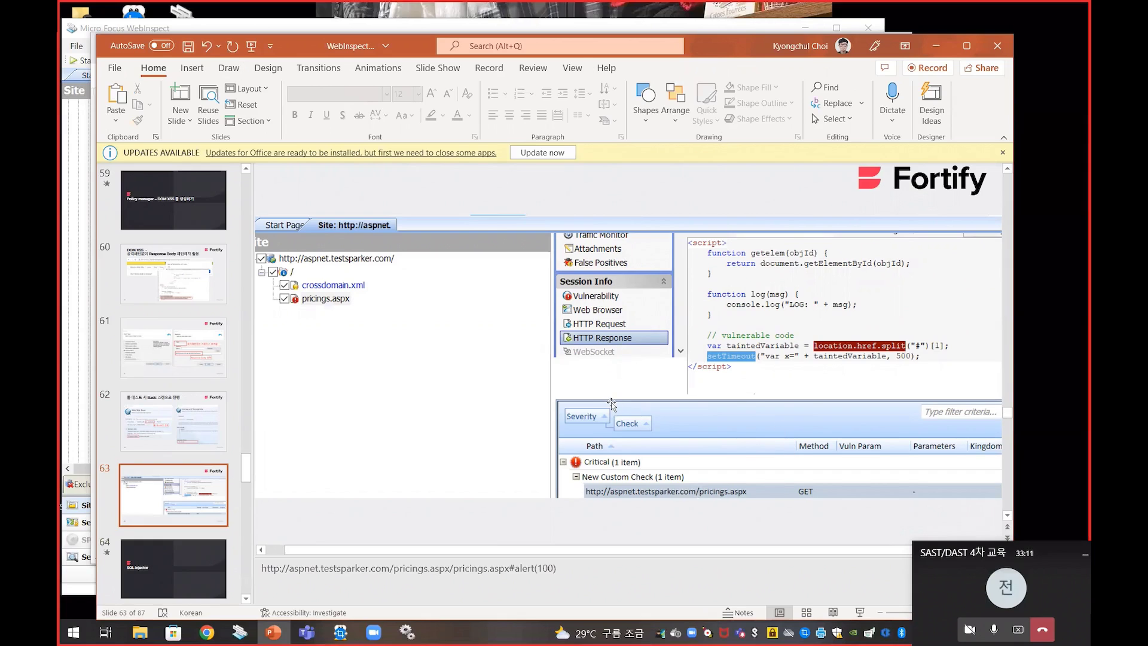
Go back through the Policy Manager slides to slide 48 on creating a new custom check
{"action": "left_click", "coordinate": [182, 213]}
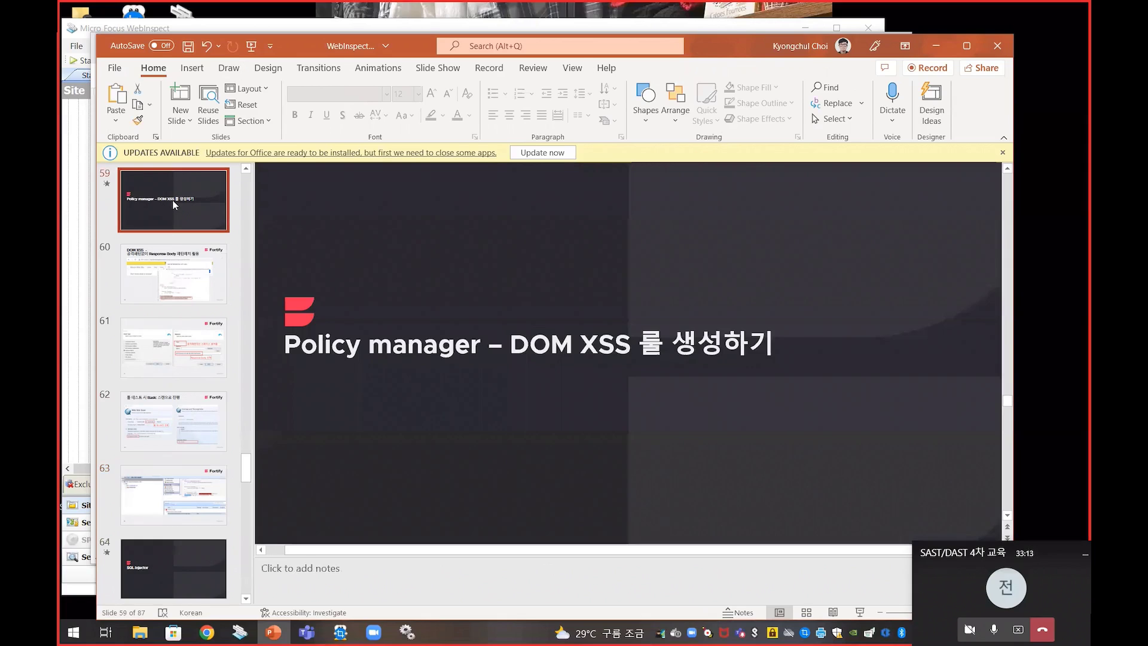
{"action": "scroll", "coordinate": [174, 205], "scroll_direction": "up", "scroll_amount": 1}
{"action": "left_click", "coordinate": [174, 205]}
{"action": "scroll", "coordinate": [174, 205], "scroll_direction": "up", "scroll_amount": 2}
{"action": "left_click", "coordinate": [174, 205]}
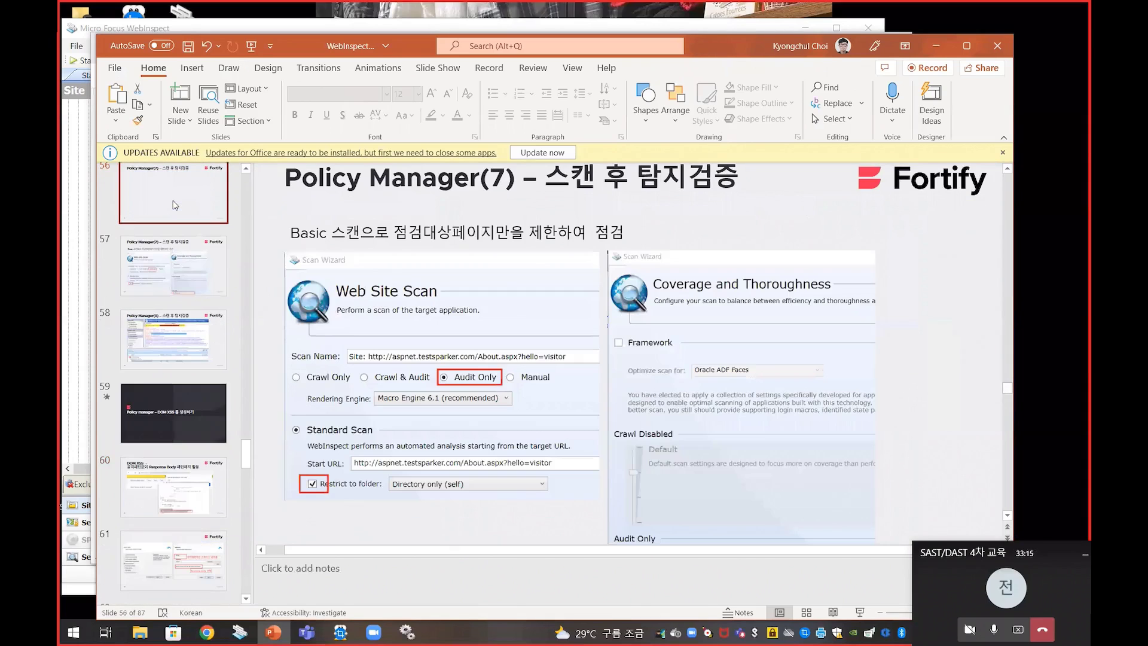
{"action": "key", "text": "Up"}
{"action": "key", "text": "Up"}
{"action": "key", "text": "Up"}
{"action": "key", "text": "Up"}
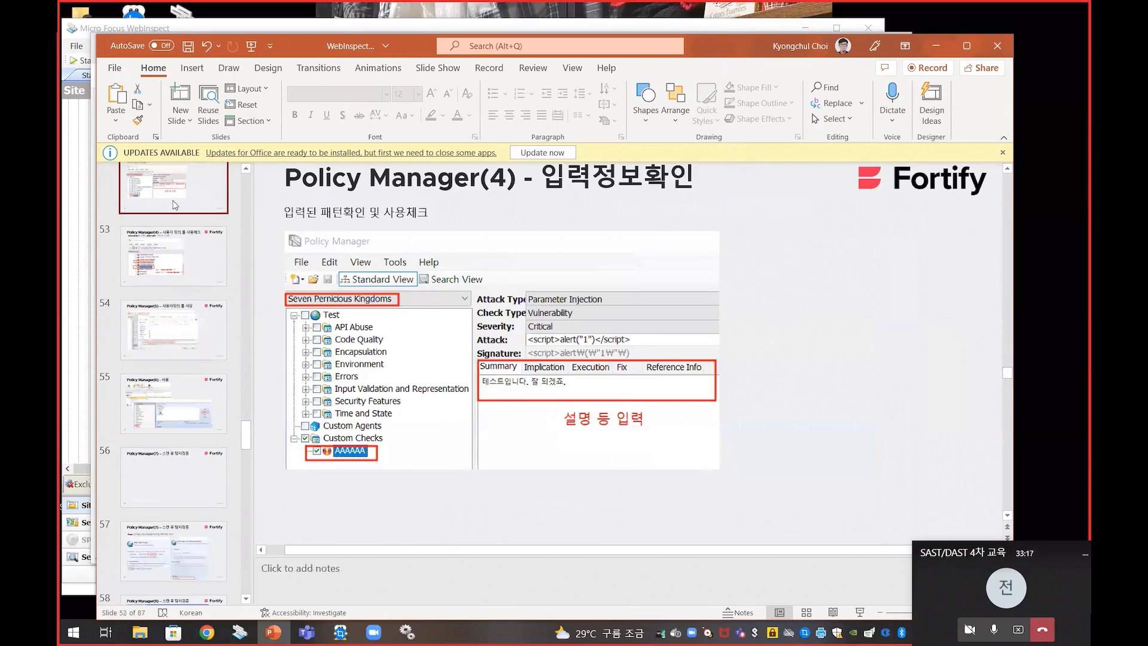
{"action": "key", "text": "Up"}
{"action": "key", "text": "Up"}
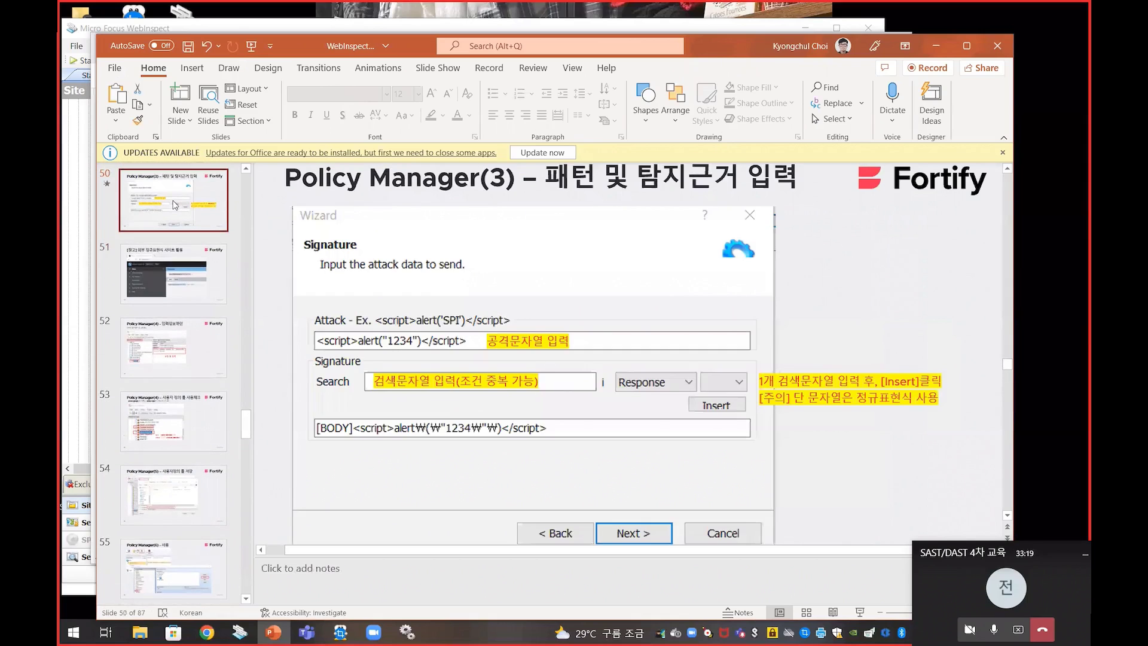
{"action": "key", "text": "Up"}
{"action": "key", "text": "Up"}
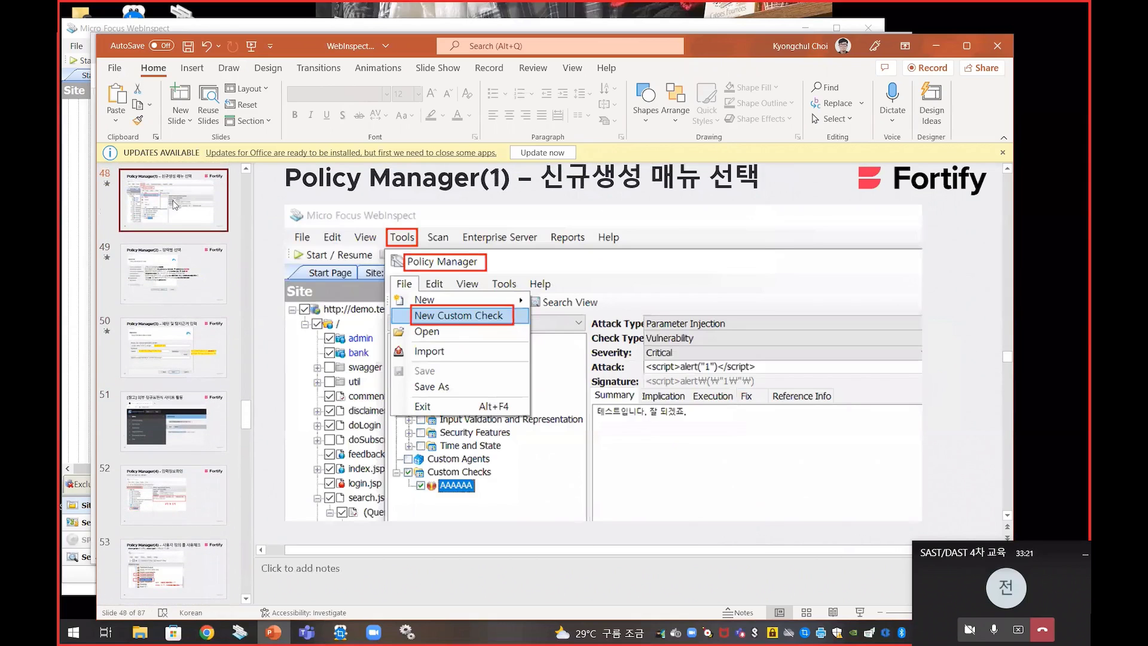
Switch to WebInspect and inspect the first About.aspx cross-site scripting finding's HTTP request and the highlighted attack string in its HTTP response
{"action": "left_click", "coordinate": [246, 28]}
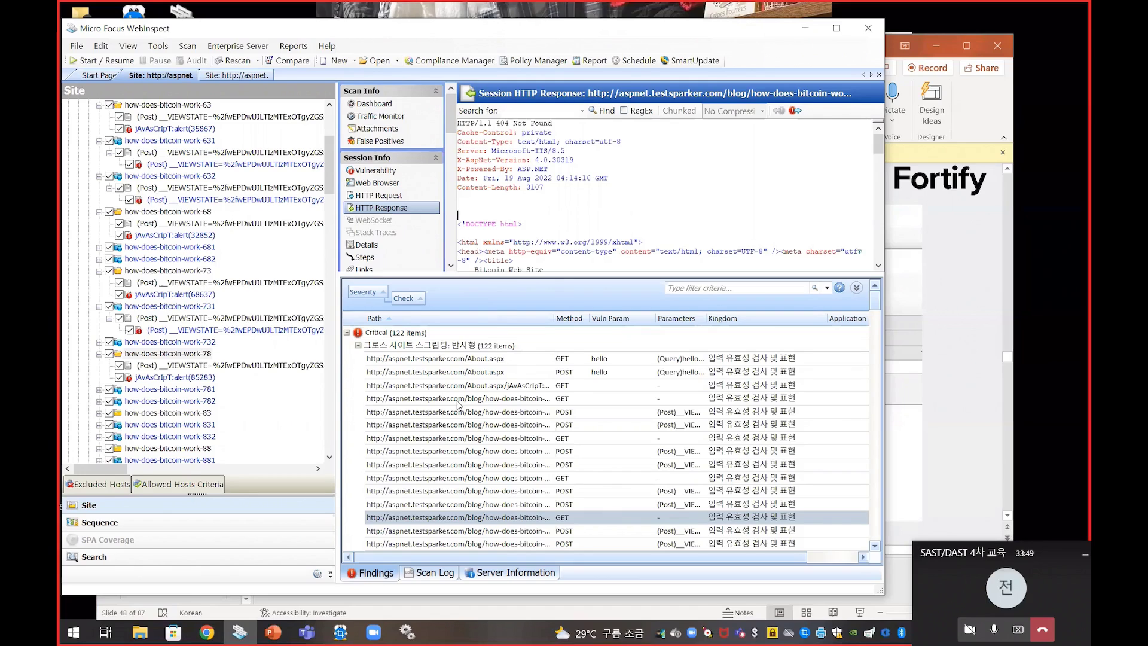
{"action": "left_click", "coordinate": [455, 361]}
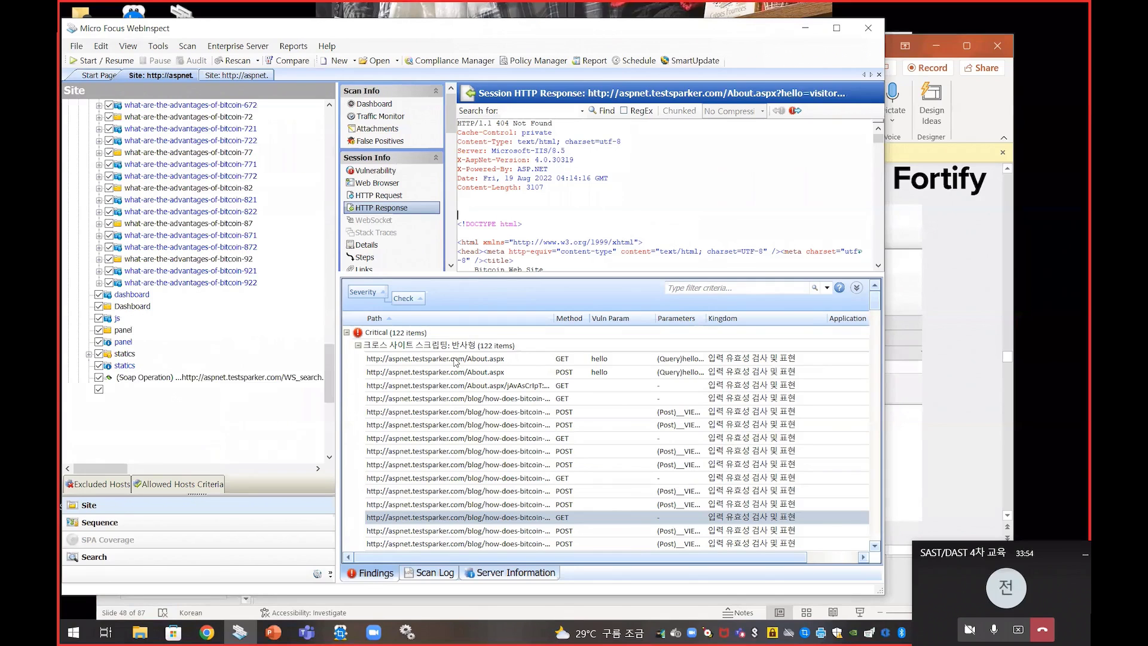
{"action": "left_click", "coordinate": [391, 196]}
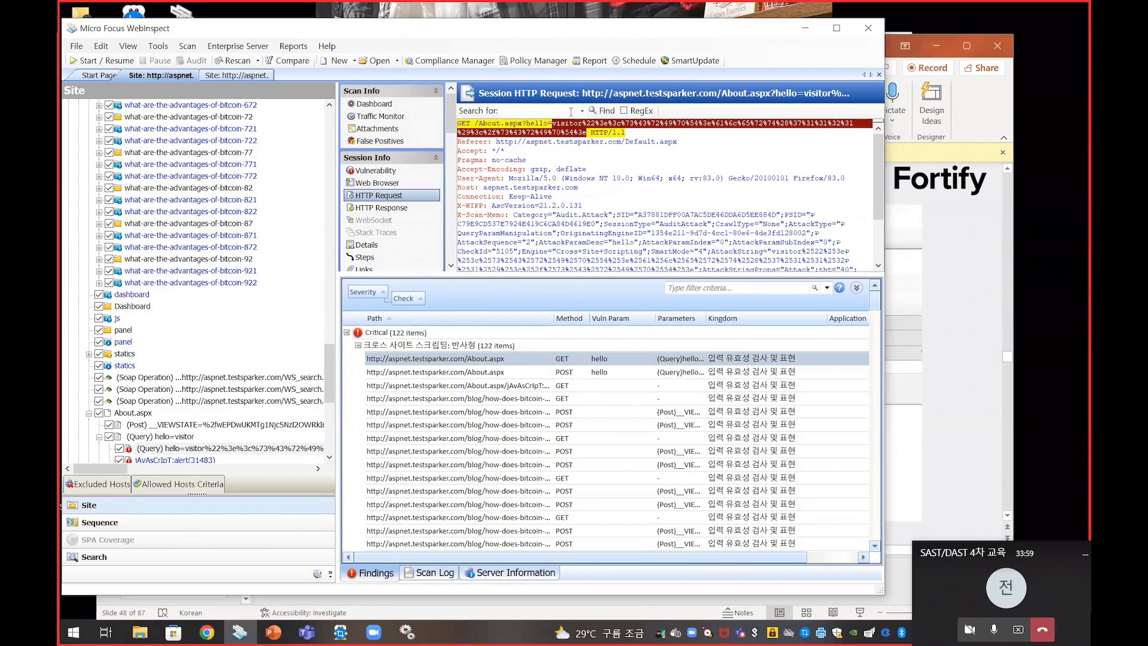
{"action": "left_click", "coordinate": [397, 210]}
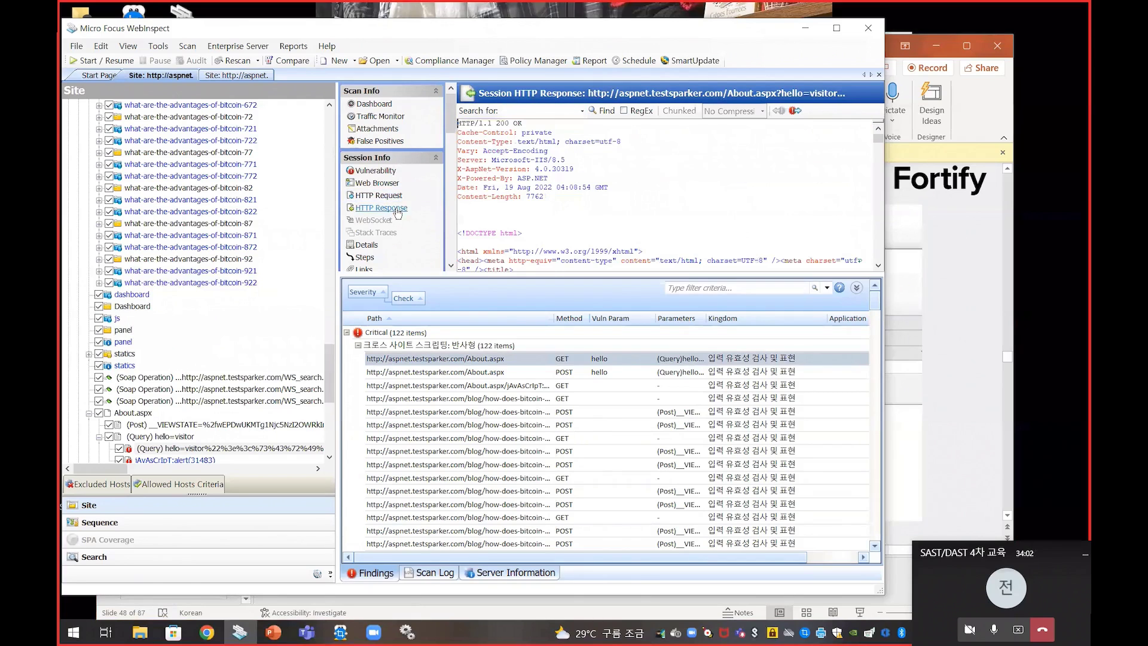
{"action": "left_click", "coordinate": [795, 111]}
{"action": "scroll", "coordinate": [770, 167], "scroll_direction": "up", "scroll_amount": 1}
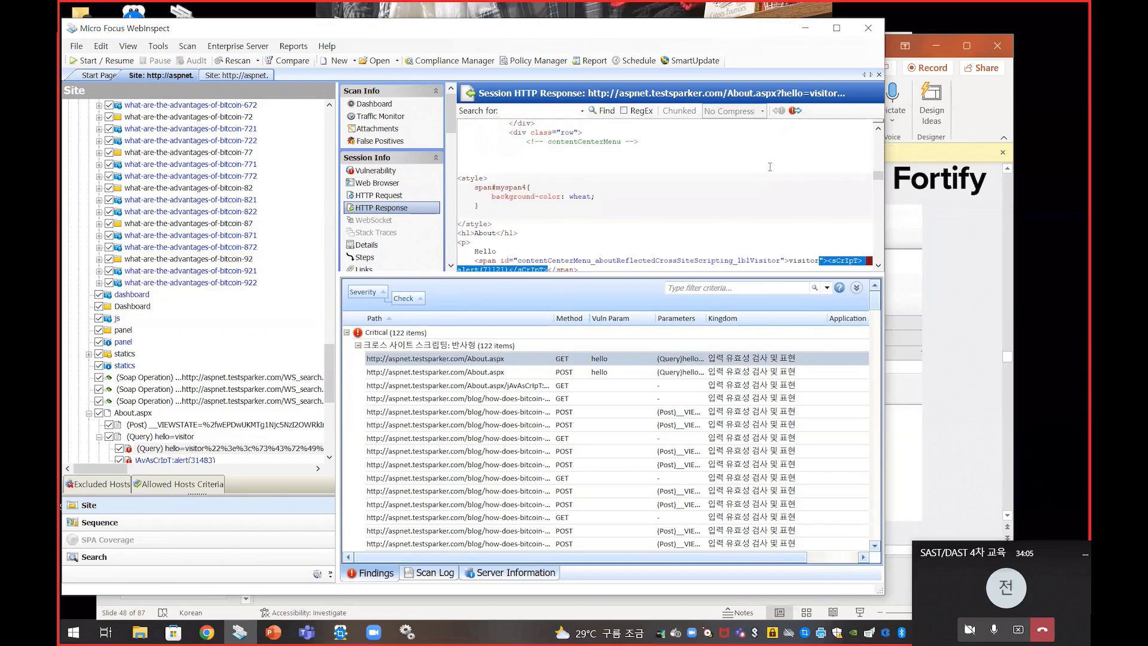
{"action": "scroll", "coordinate": [771, 167], "scroll_direction": "down", "scroll_amount": 1}
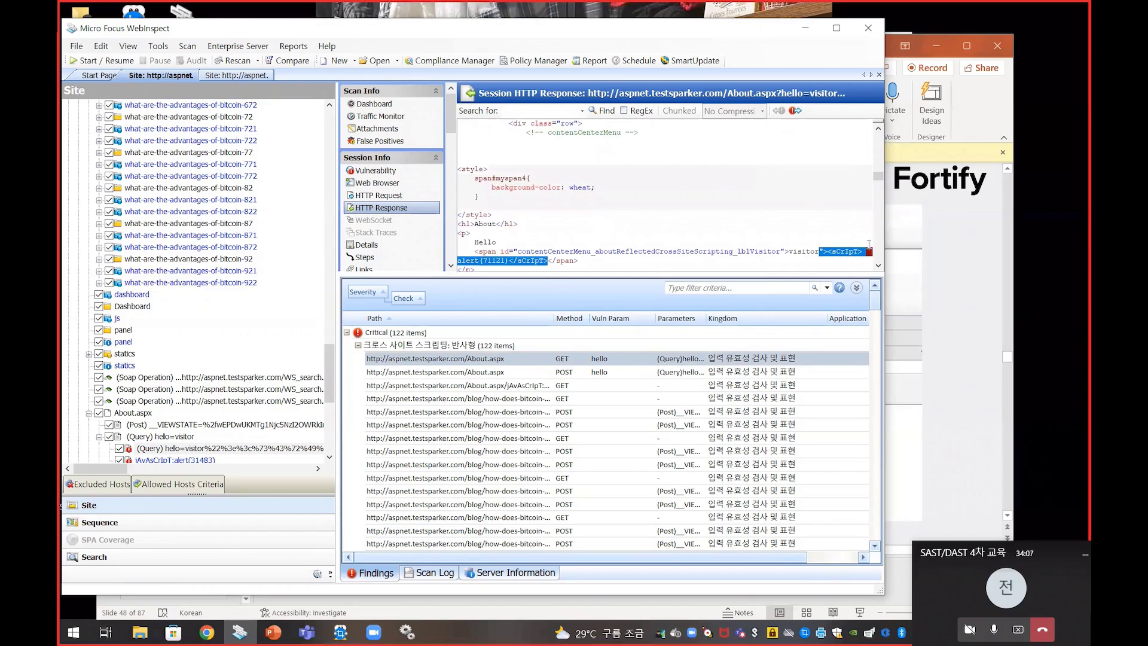
Switch to the PowerPoint deck and highlight the About.aspx?hello=visitor URL on slide 47 about confirming and defining the vulnerability
{"action": "left_click", "coordinate": [945, 282]}
{"action": "scroll", "coordinate": [960, 292], "scroll_direction": "up", "scroll_amount": 2}
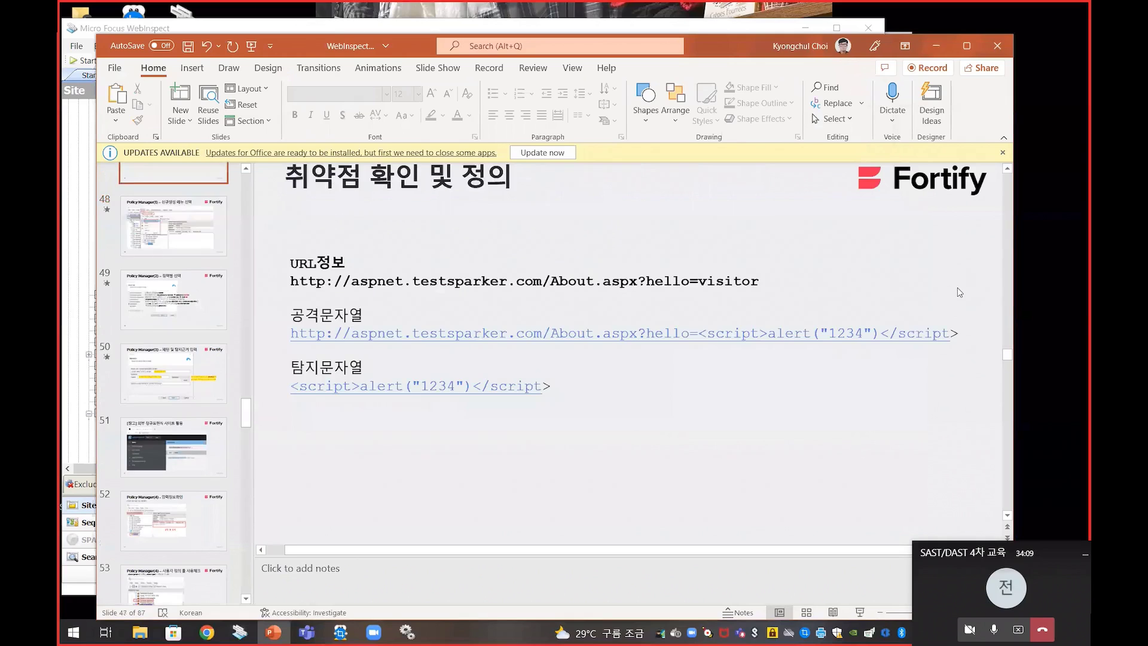
{"action": "scroll", "coordinate": [960, 292], "scroll_direction": "down", "scroll_amount": 1}
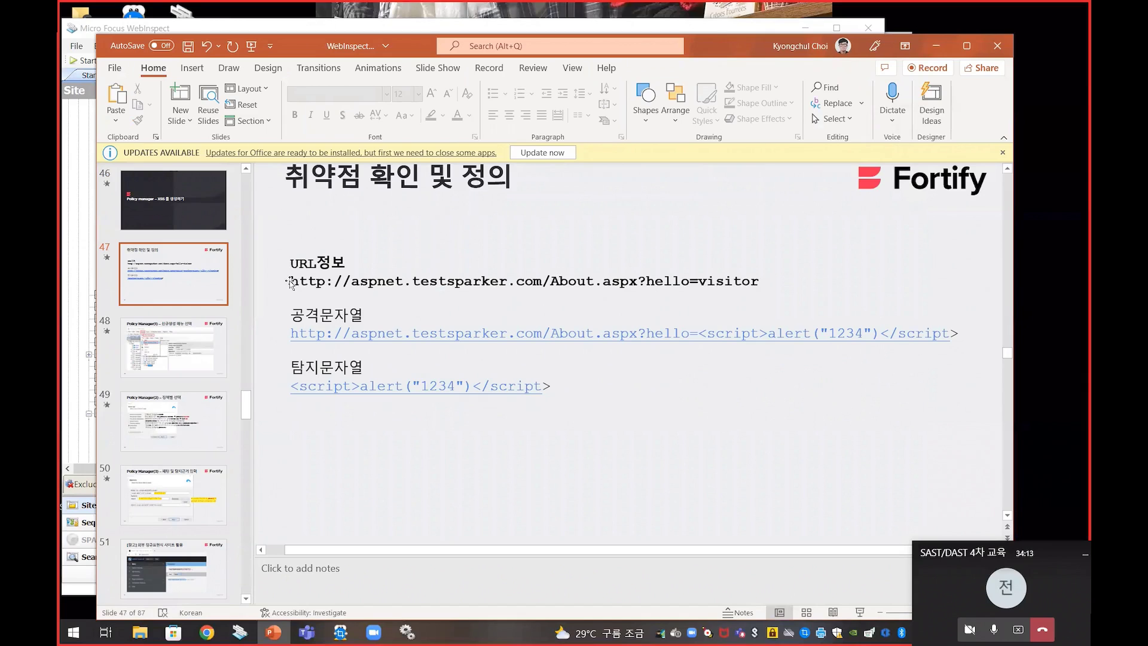
{"action": "left_click_drag", "start_coordinate": [291, 281], "coordinate": [743, 278]}
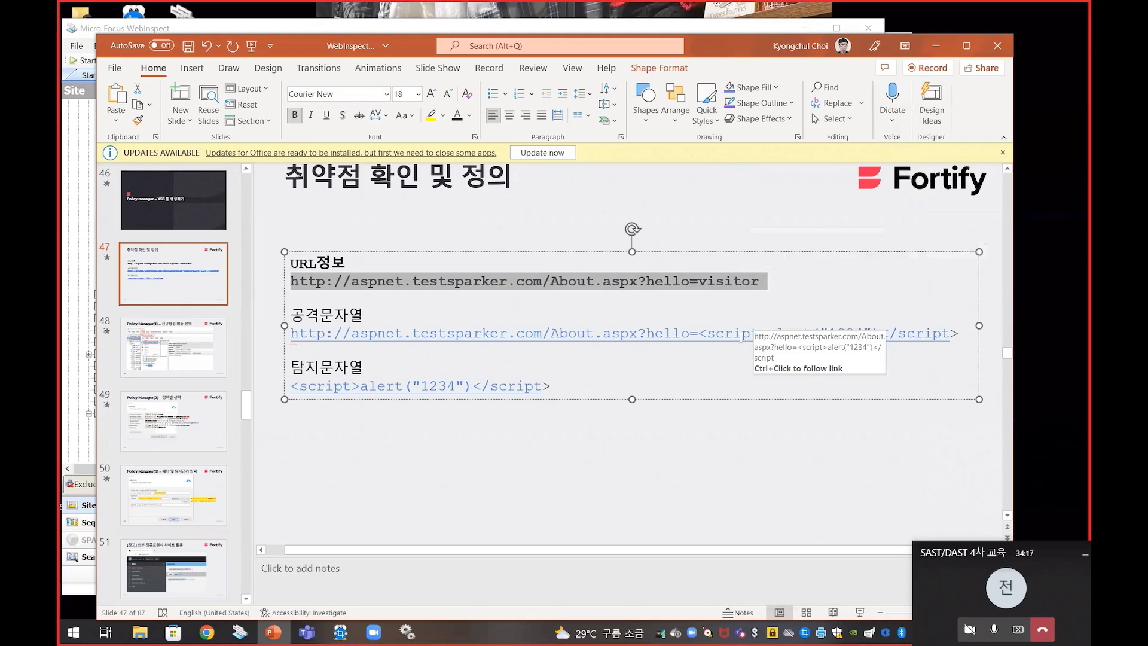
{"action": "left_click", "coordinate": [586, 318]}
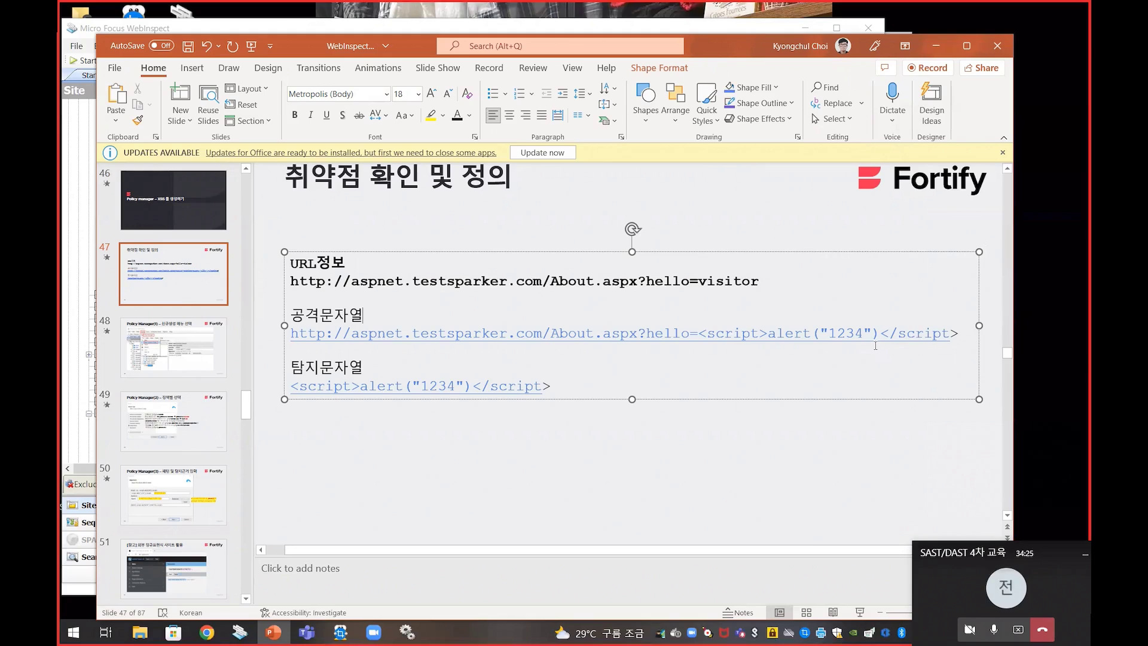
{"action": "left_click", "coordinate": [622, 197]}
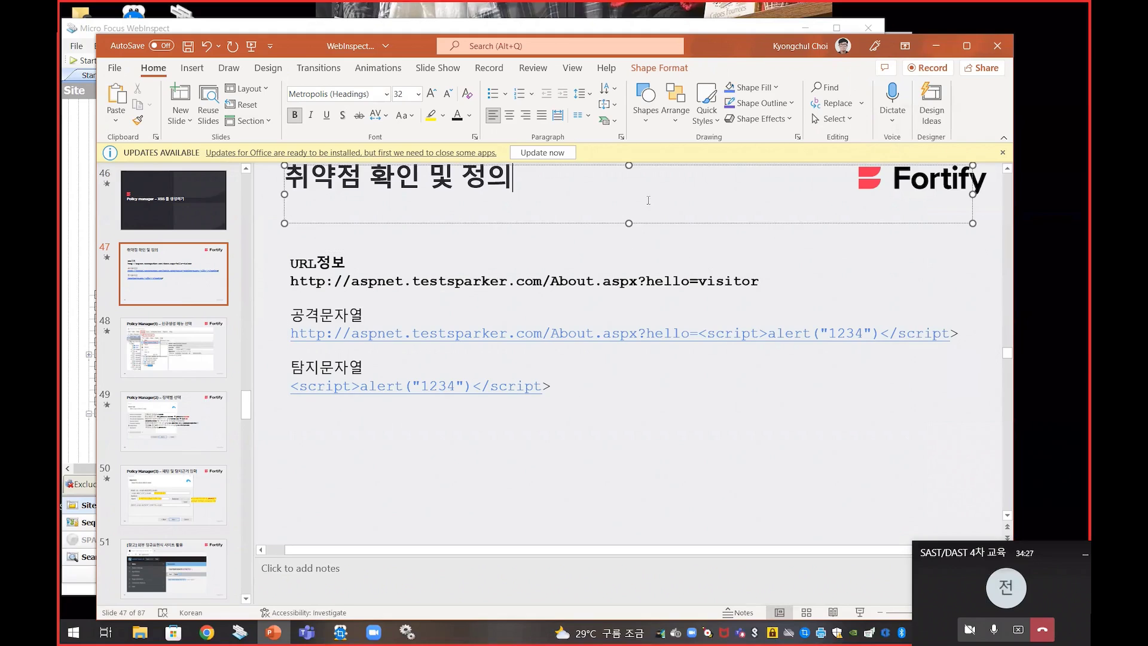
{"action": "left_click", "coordinate": [643, 436]}
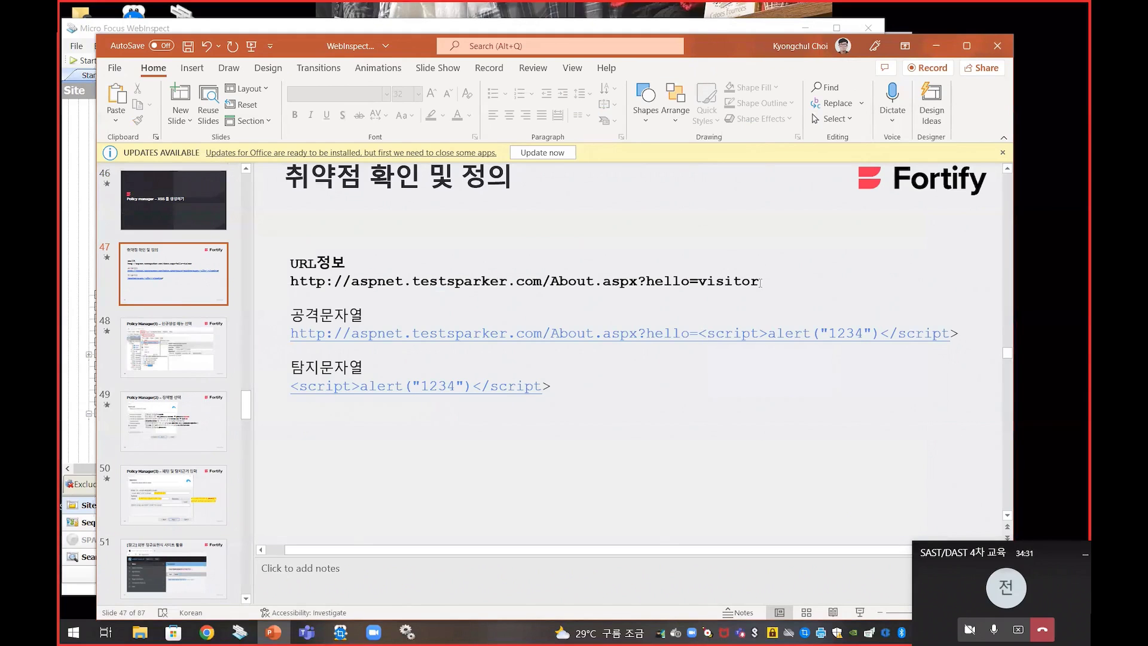
Highlight the visitor parameter value, the script injected in the attack URL and the detection string on the slide
{"action": "left_click_drag", "start_coordinate": [698, 279], "coordinate": [759, 279]}
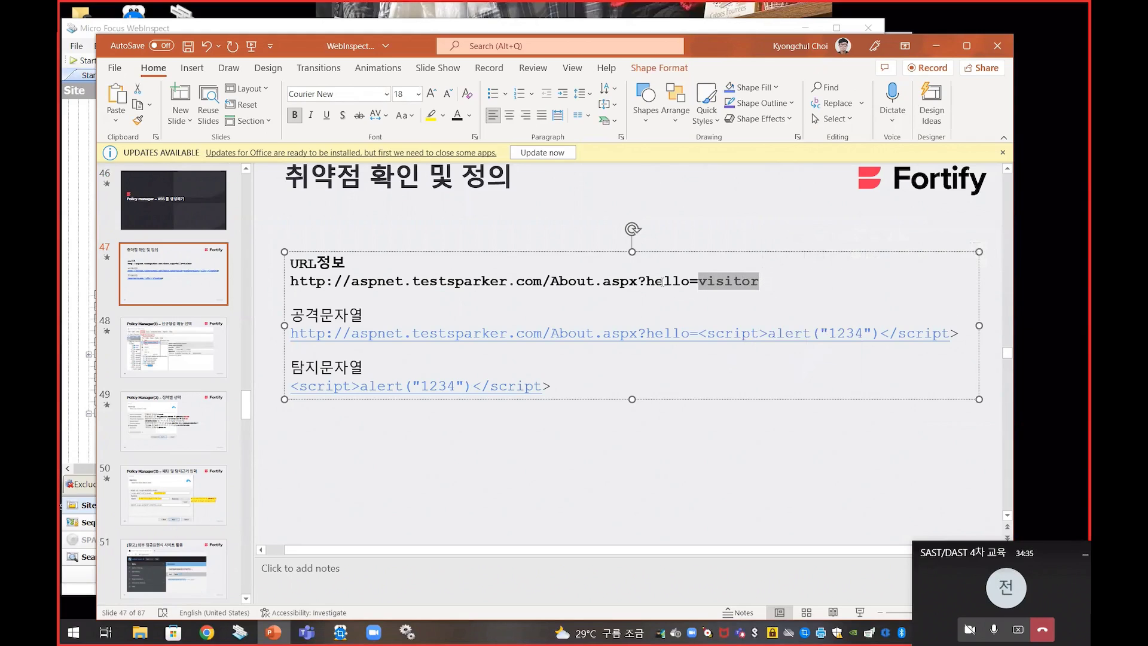
{"action": "left_click", "coordinate": [702, 334]}
{"action": "left_click_drag", "start_coordinate": [702, 333], "coordinate": [954, 339]}
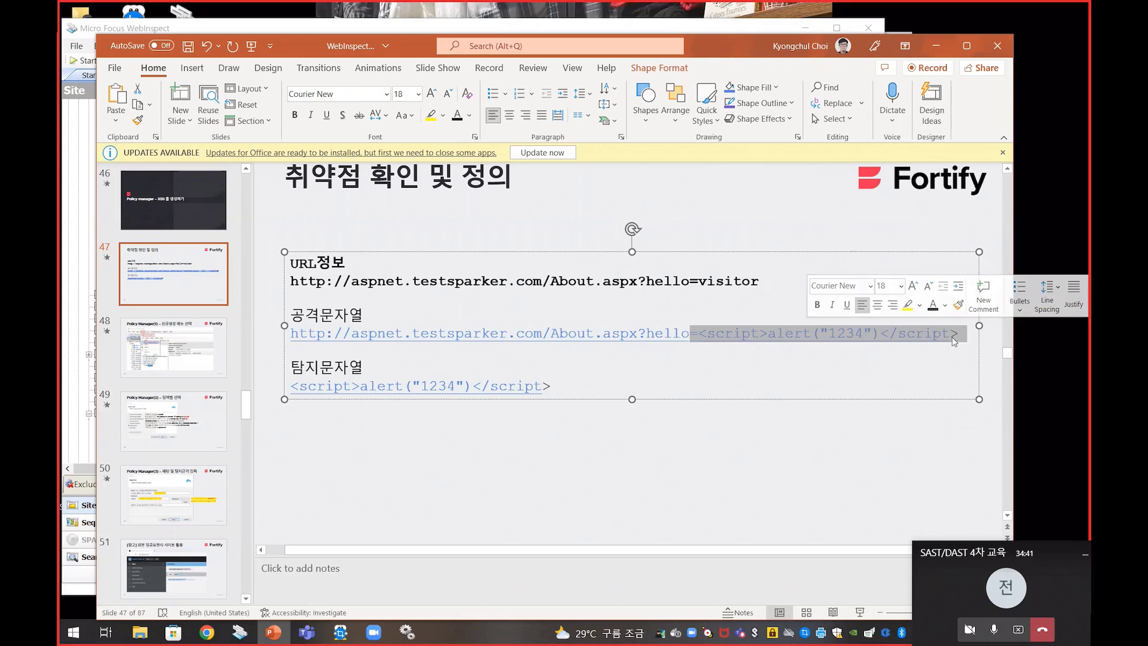
{"action": "left_click_drag", "start_coordinate": [588, 389], "coordinate": [290, 388]}
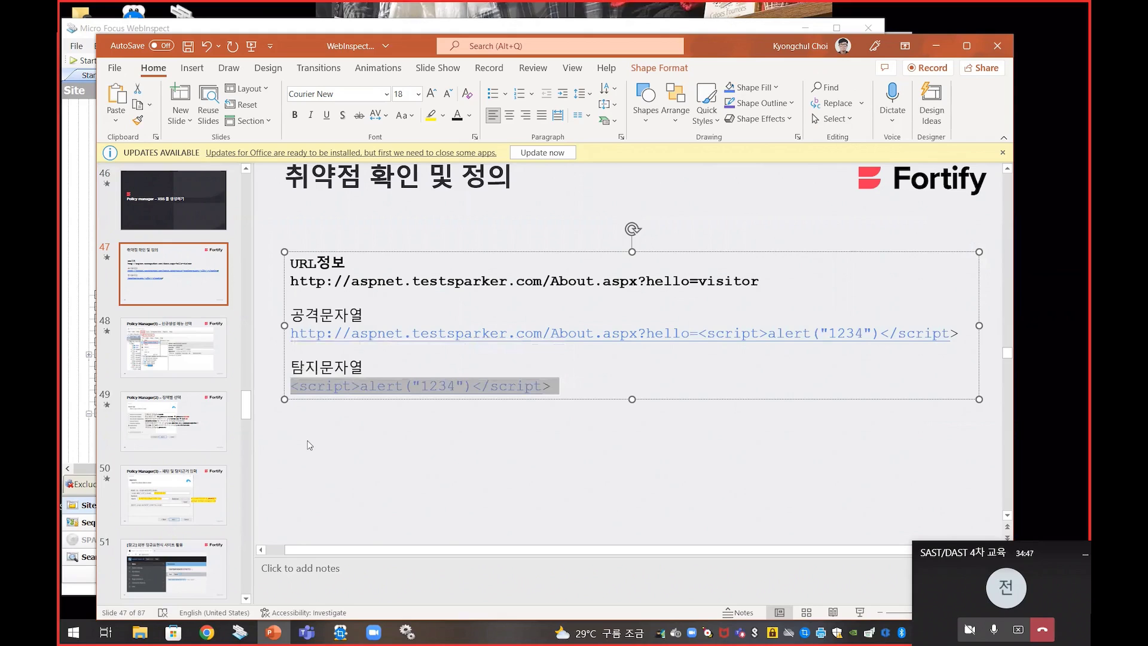
{"action": "left_click", "coordinate": [459, 299]}
{"action": "left_click", "coordinate": [439, 475]}
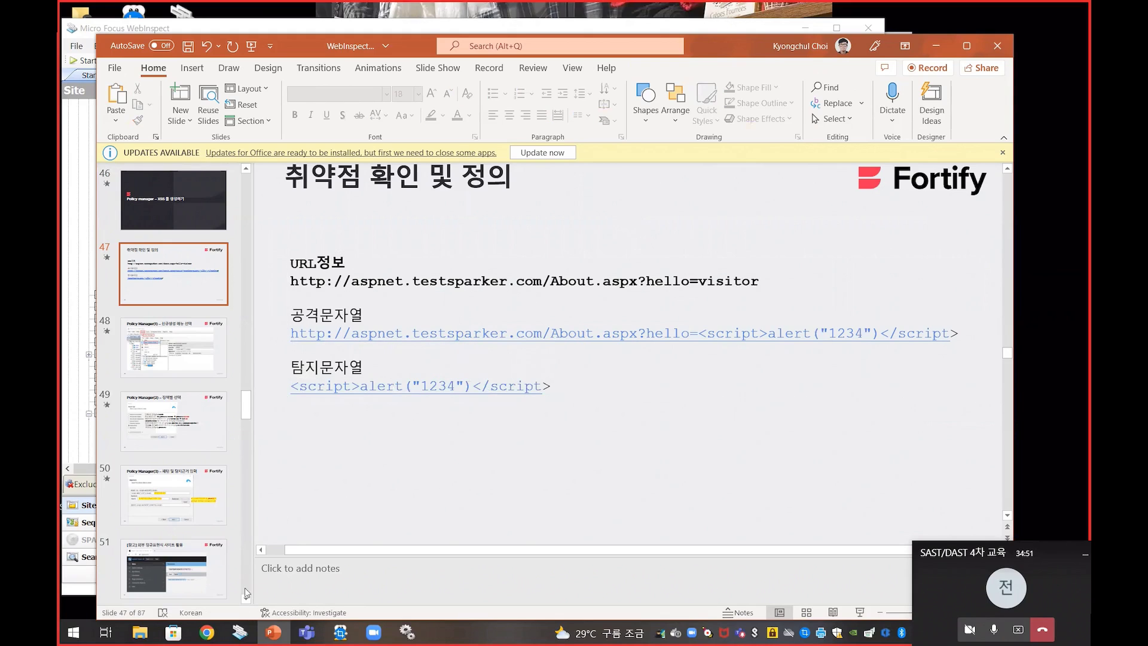
Switch to WebInspect, open Policy Manager and start a new custom check
{"action": "left_click", "coordinate": [240, 632]}
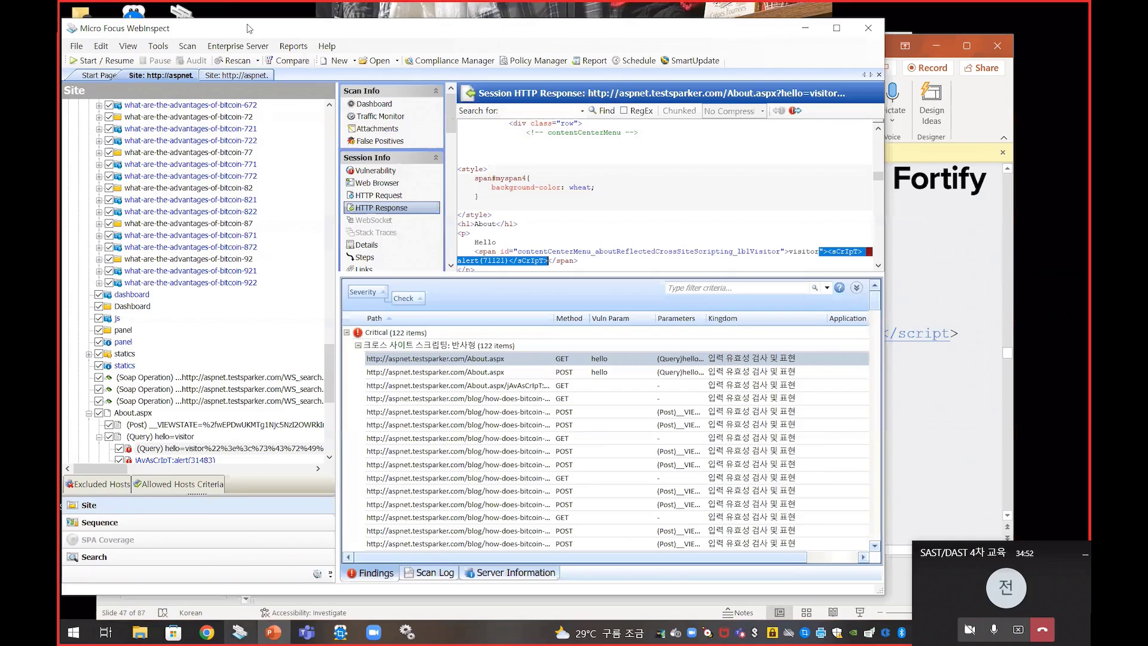
{"action": "left_click_drag", "start_coordinate": [259, 28], "coordinate": [323, 22]}
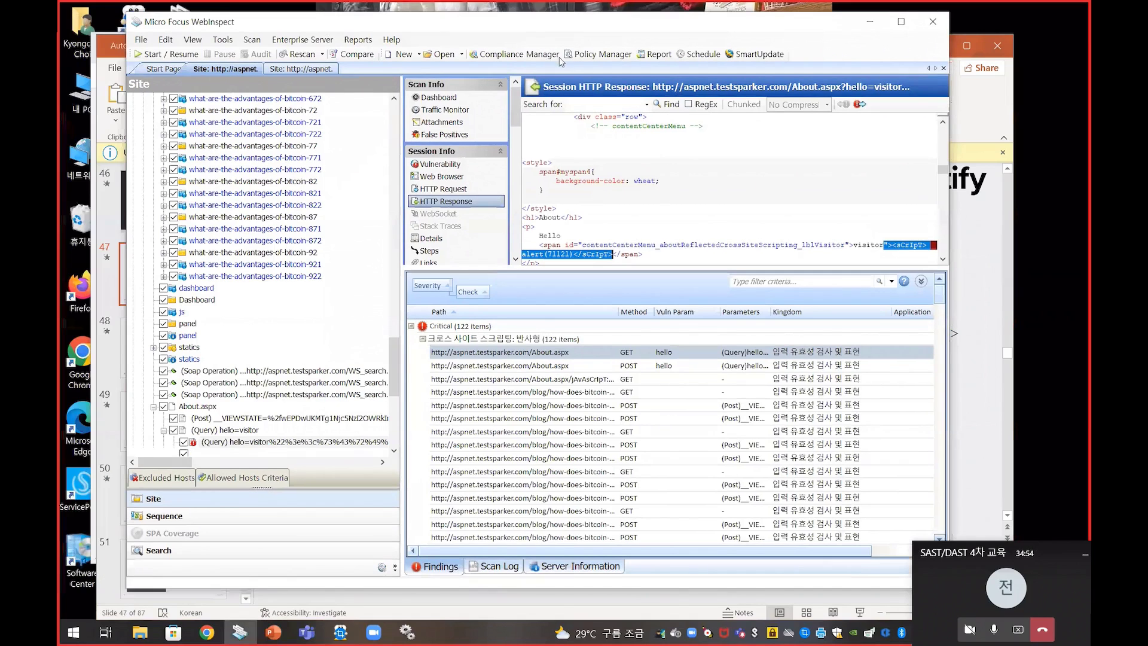
{"action": "left_click", "coordinate": [590, 54]}
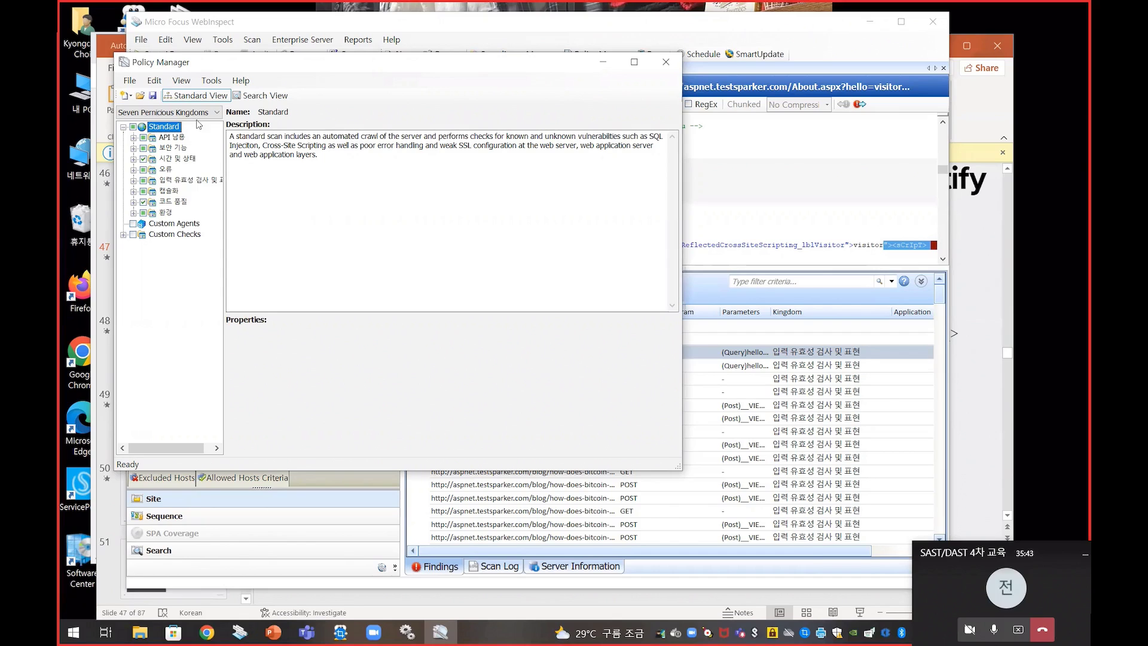
{"action": "left_click", "coordinate": [129, 81]}
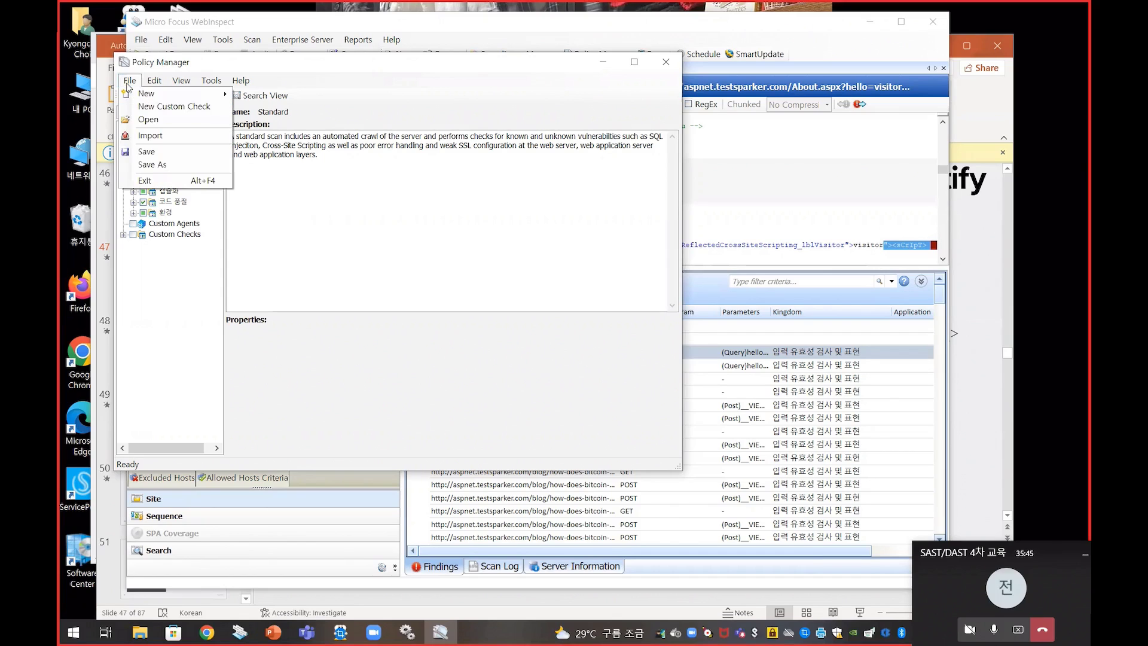
{"action": "left_click", "coordinate": [198, 107]}
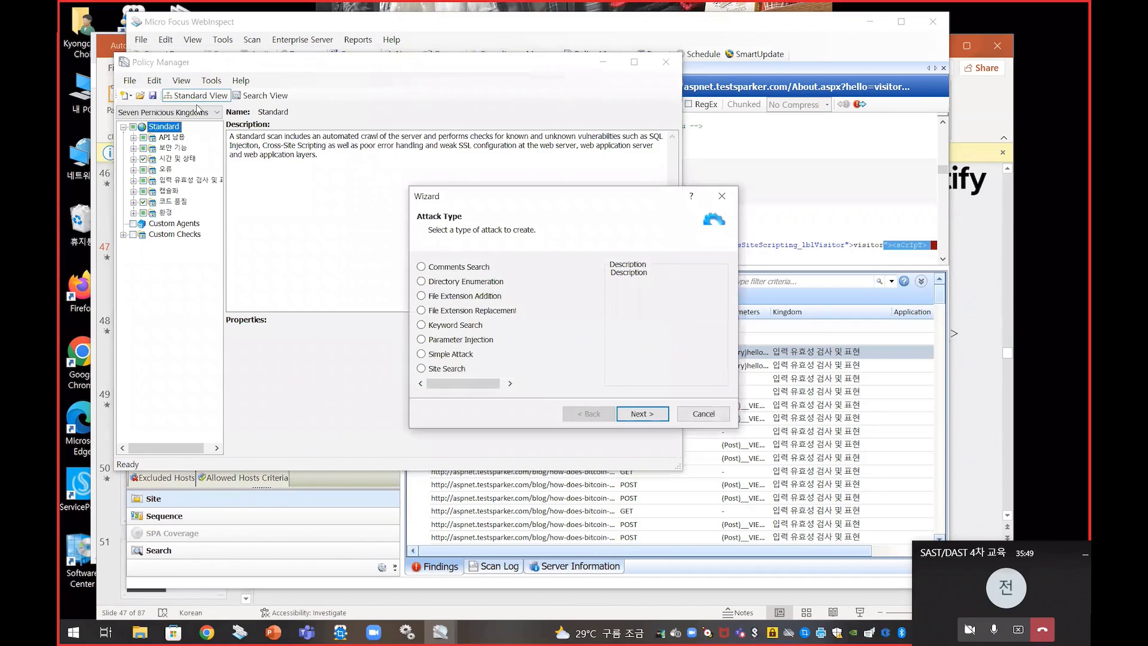
{"action": "left_click_drag", "start_coordinate": [461, 197], "coordinate": [358, 112]}
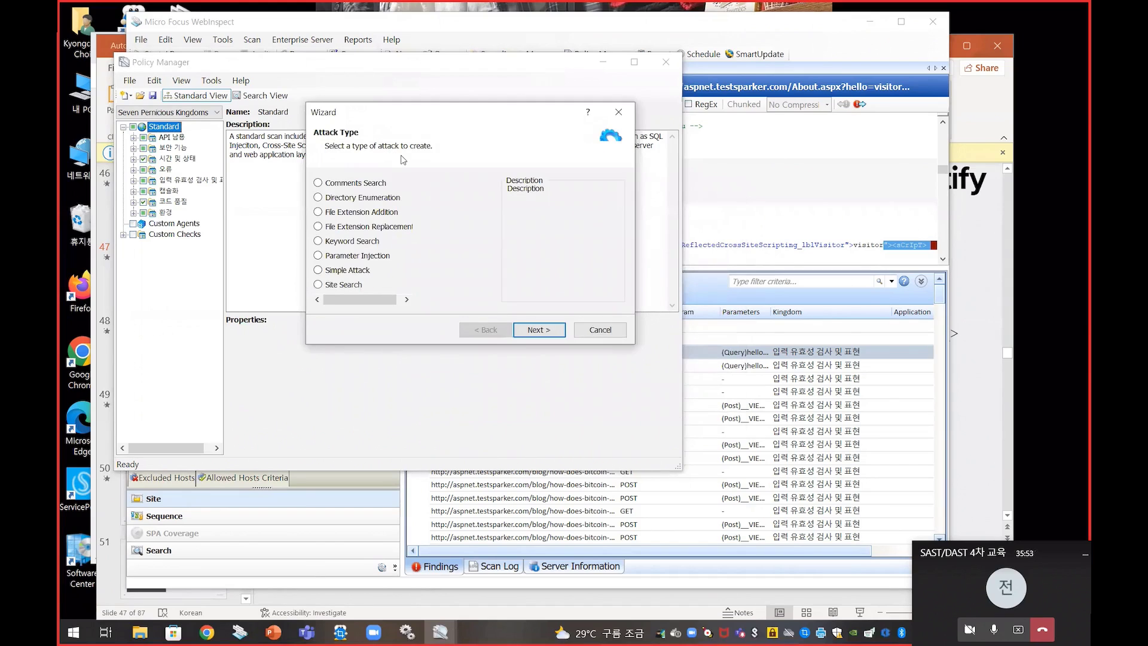
Compare the Parameter Injection and Keyword Search attack types, and choose Parameter Injection for the custom check
{"action": "left_click", "coordinate": [319, 256]}
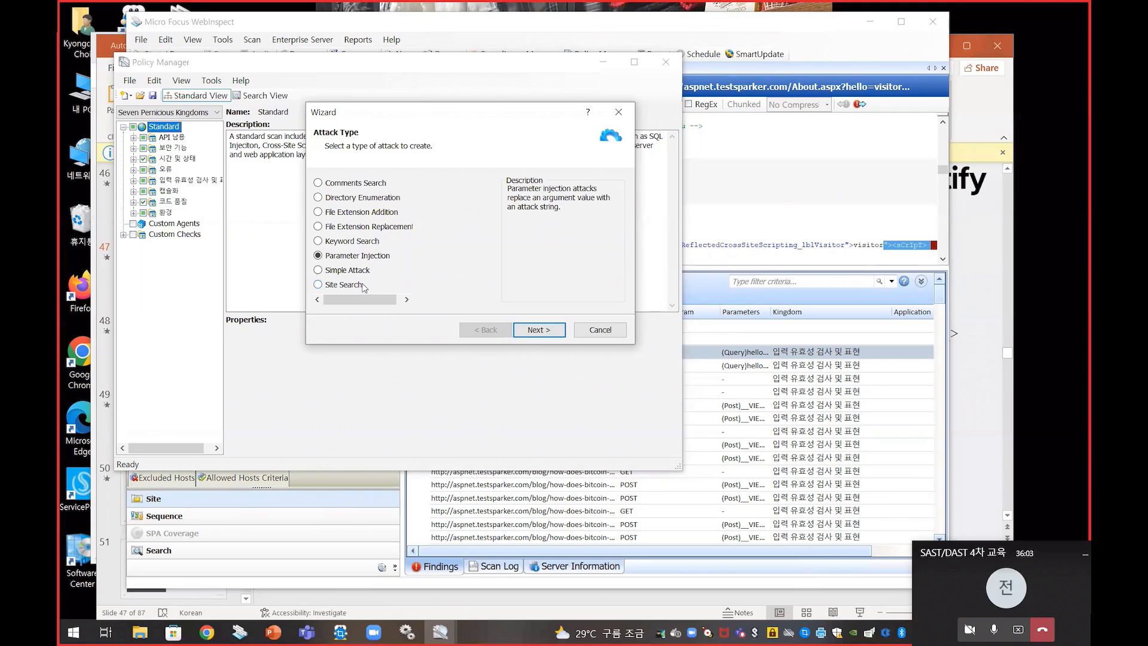
{"action": "left_click", "coordinate": [352, 242]}
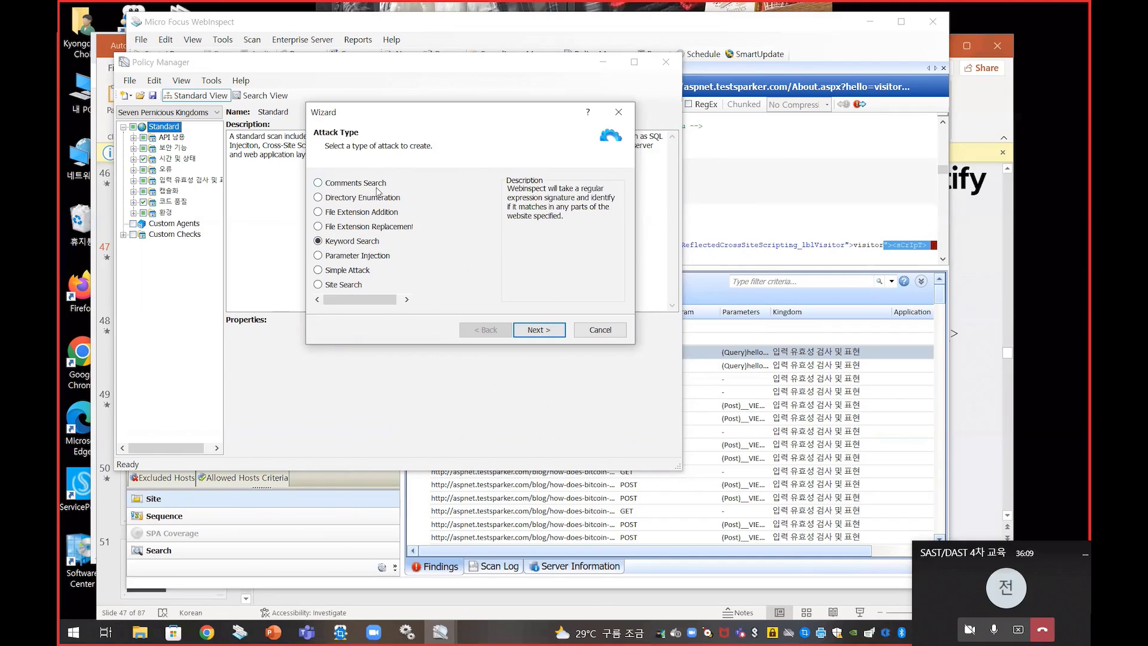
{"action": "left_click", "coordinate": [378, 259]}
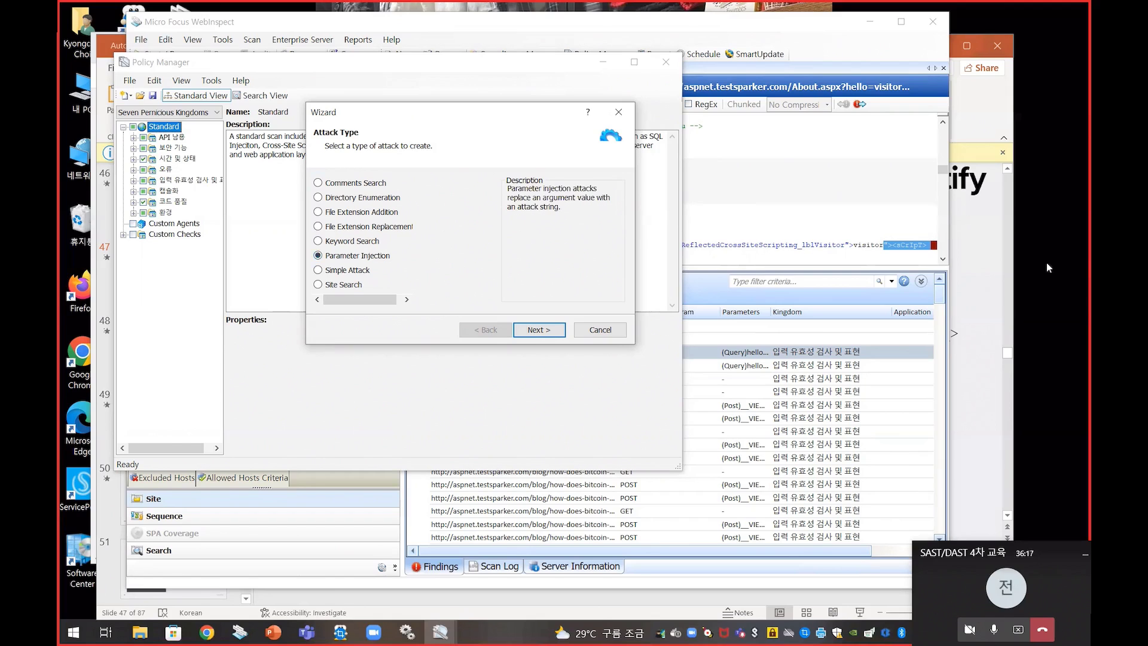
Highlight the script in the attack URL on the PowerPoint slide, and return to the wizard to advance to the Signature page
{"action": "left_click", "coordinate": [994, 247]}
{"action": "left_click_drag", "start_coordinate": [702, 332], "coordinate": [963, 352]}
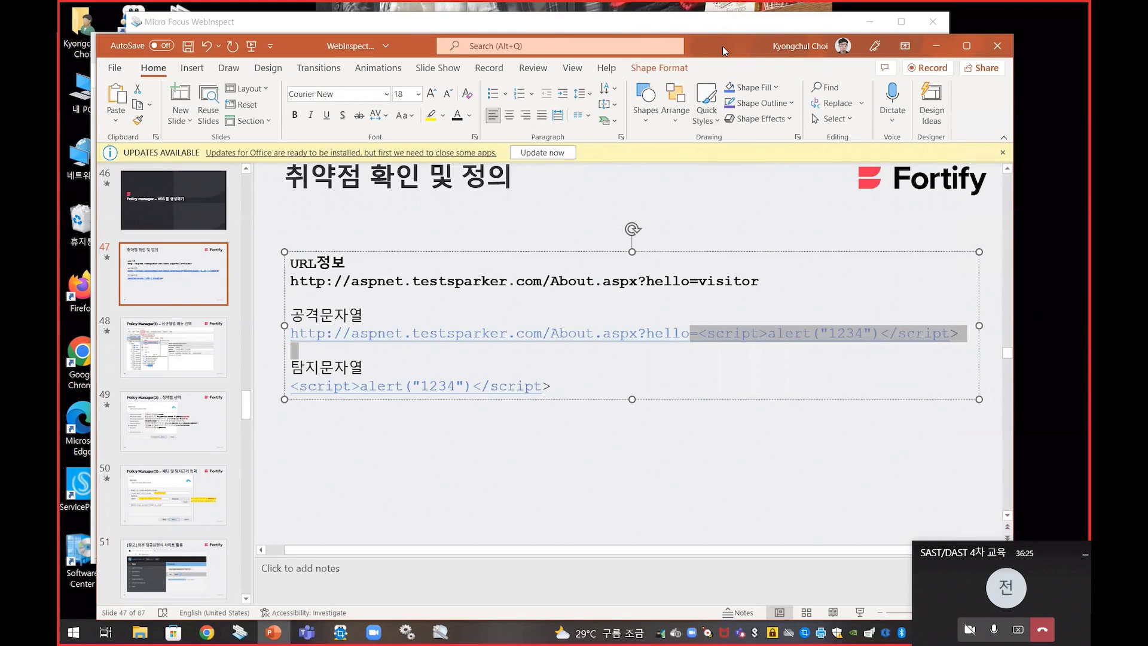
{"action": "left_click_drag", "start_coordinate": [723, 45], "coordinate": [709, 417]}
{"action": "left_click", "coordinate": [517, 247]}
{"action": "left_click", "coordinate": [540, 331]}
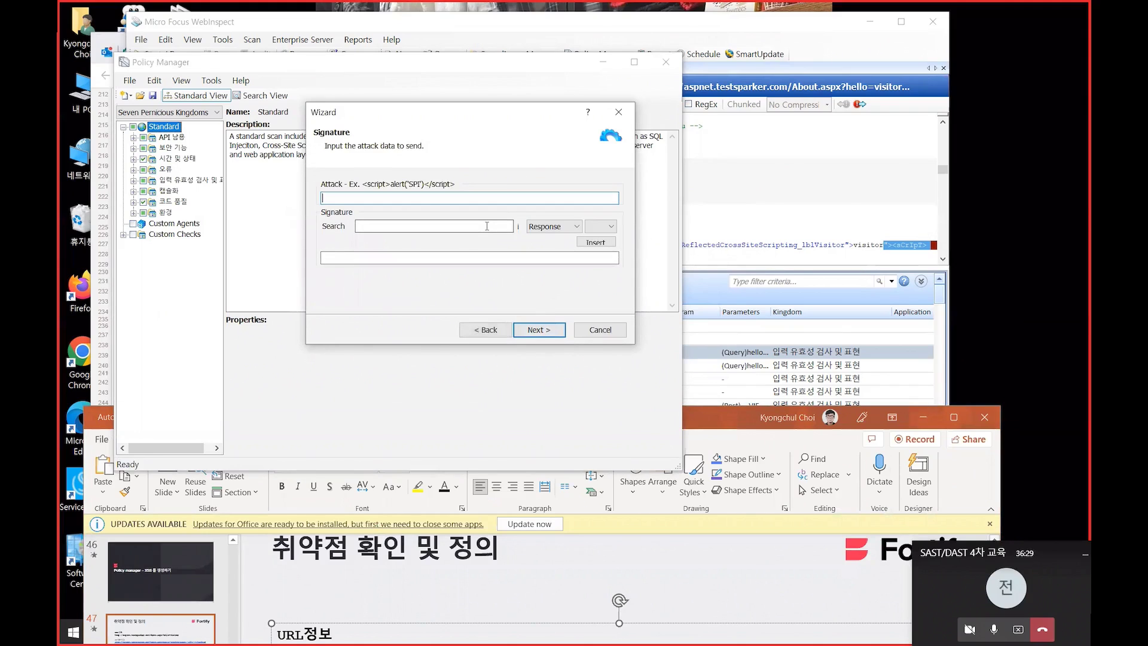
Set the attack to <script>alert("1234")</script> and copy the same string into the signature search
{"action": "type", "text": "<script>alert(\"1234\")</script>"}
{"action": "left_click_drag", "start_coordinate": [427, 198], "coordinate": [295, 198]}
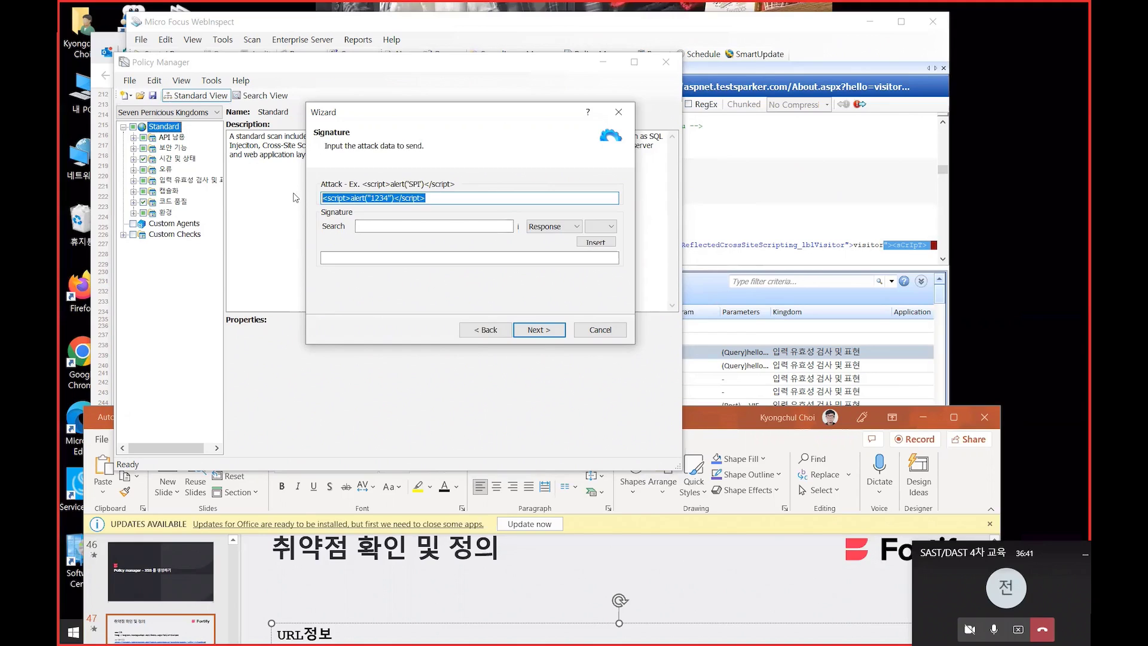
{"action": "key", "text": "ctrl+c"}
{"action": "left_click", "coordinate": [359, 226]}
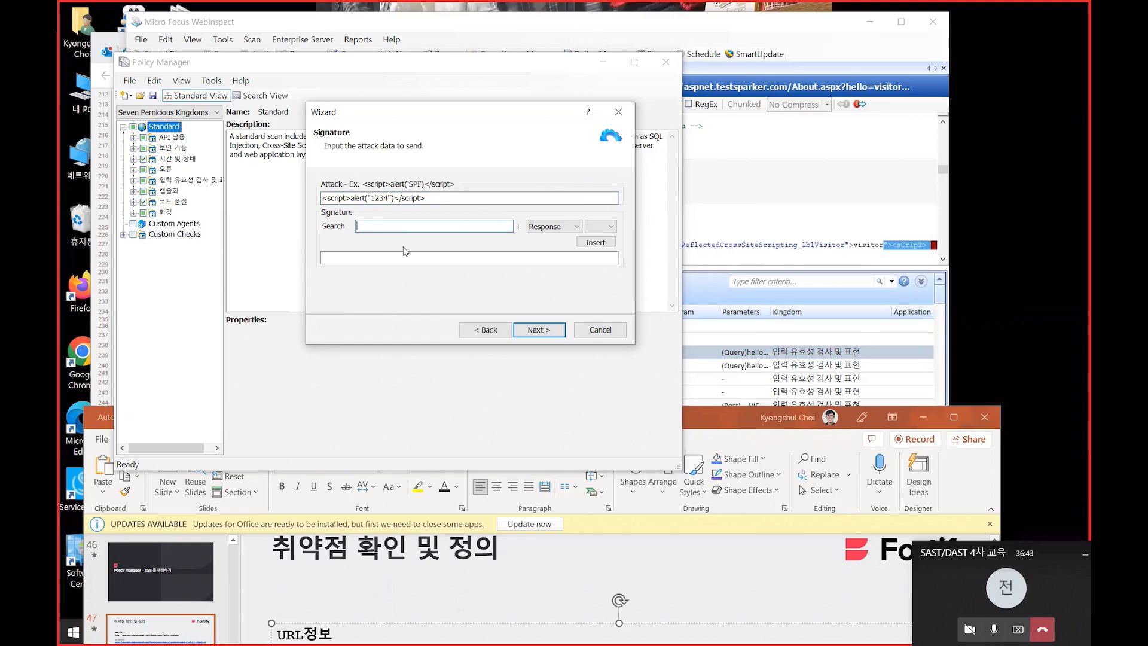
{"action": "key", "text": "ctrl+v"}
Target the signature search at the Response Body and insert it into the signature expression
{"action": "left_click", "coordinate": [422, 258]}
{"action": "left_click", "coordinate": [577, 227]}
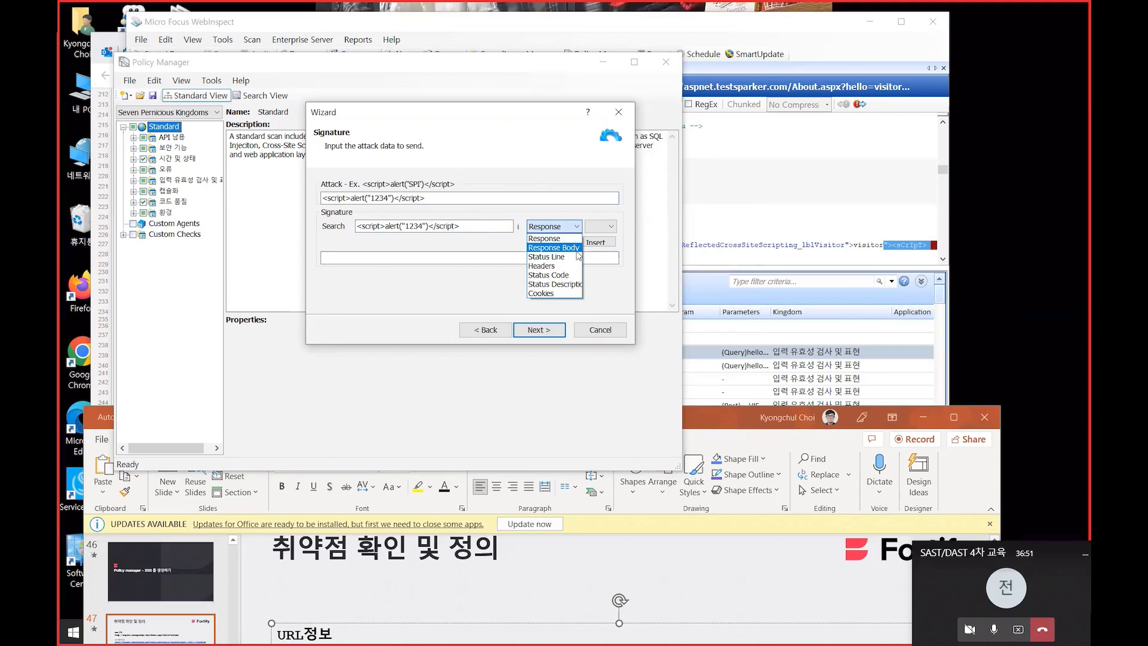
{"action": "left_click", "coordinate": [571, 249]}
{"action": "left_click", "coordinate": [596, 241]}
{"action": "left_click", "coordinate": [497, 257]}
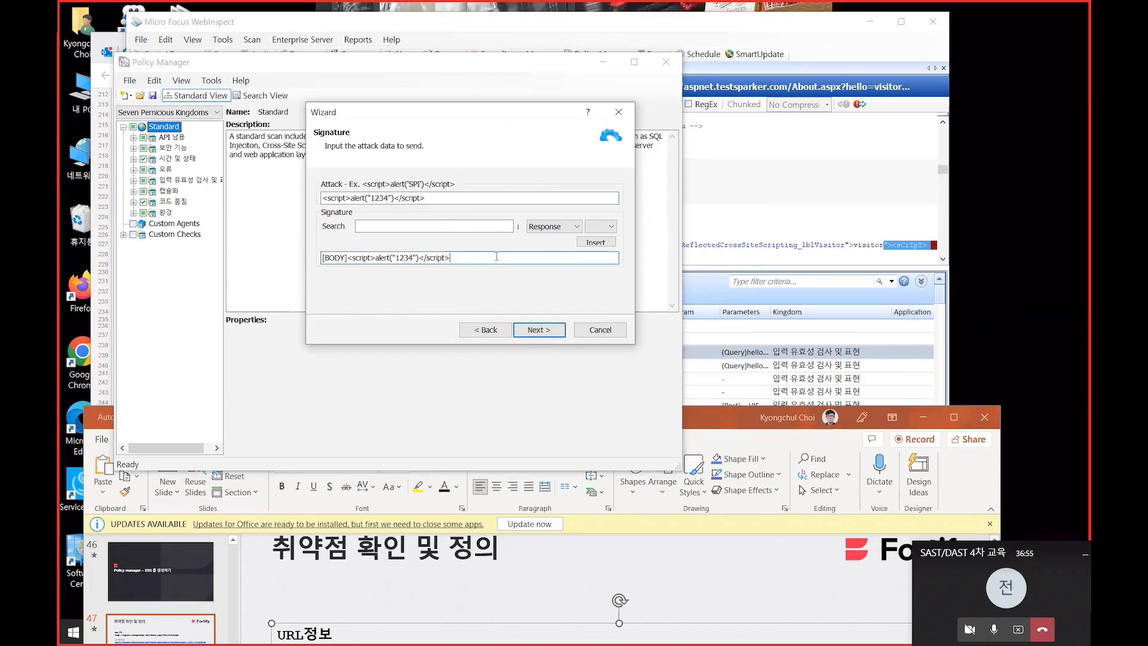
Highlight the script part of the signature, and switch to Chrome to examine its escaped regular expression and test text on regexr.com
{"action": "left_click", "coordinate": [424, 228]}
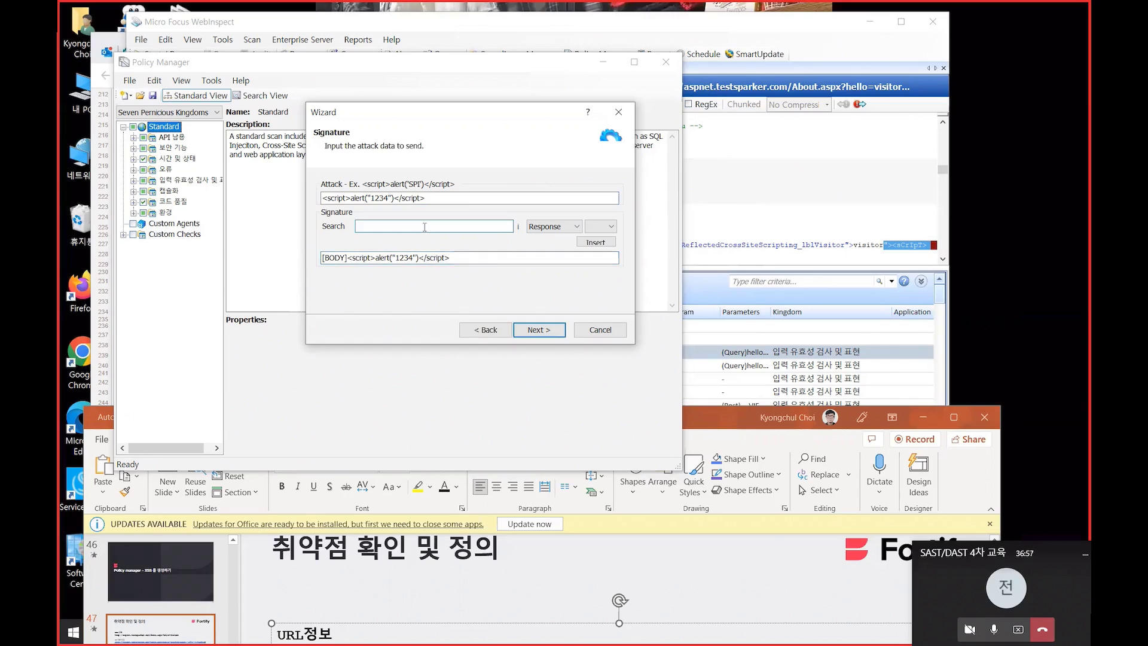
{"action": "left_click_drag", "start_coordinate": [453, 258], "coordinate": [347, 258]}
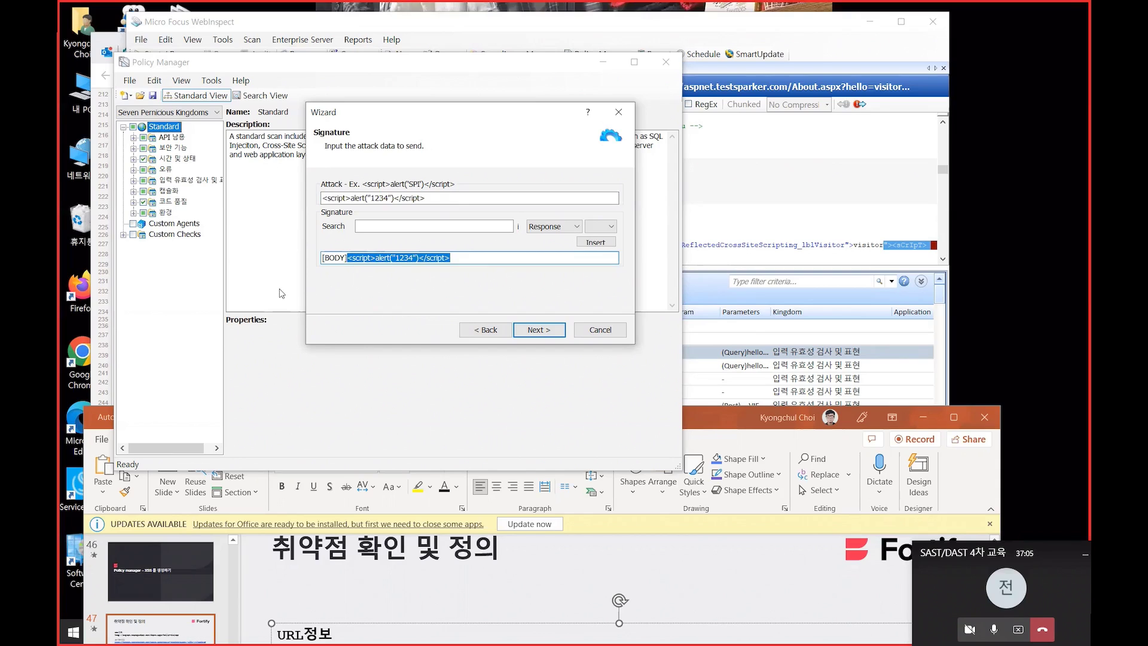
{"action": "key", "text": "super"}
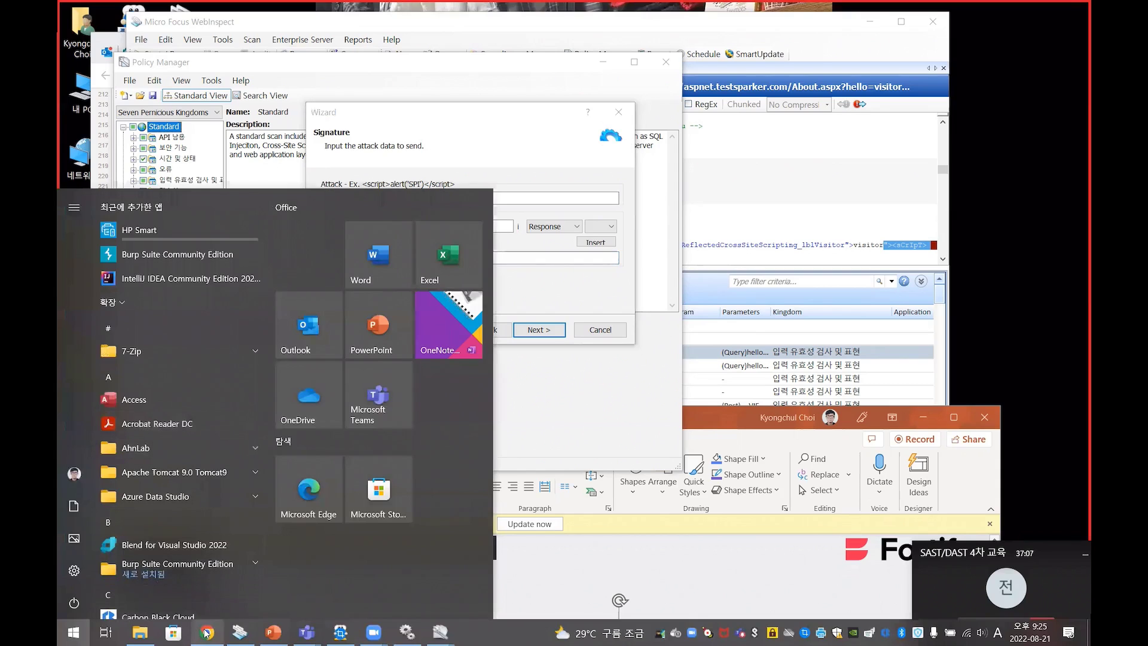
{"action": "left_click", "coordinate": [206, 632]}
{"action": "left_click", "coordinate": [596, 52]}
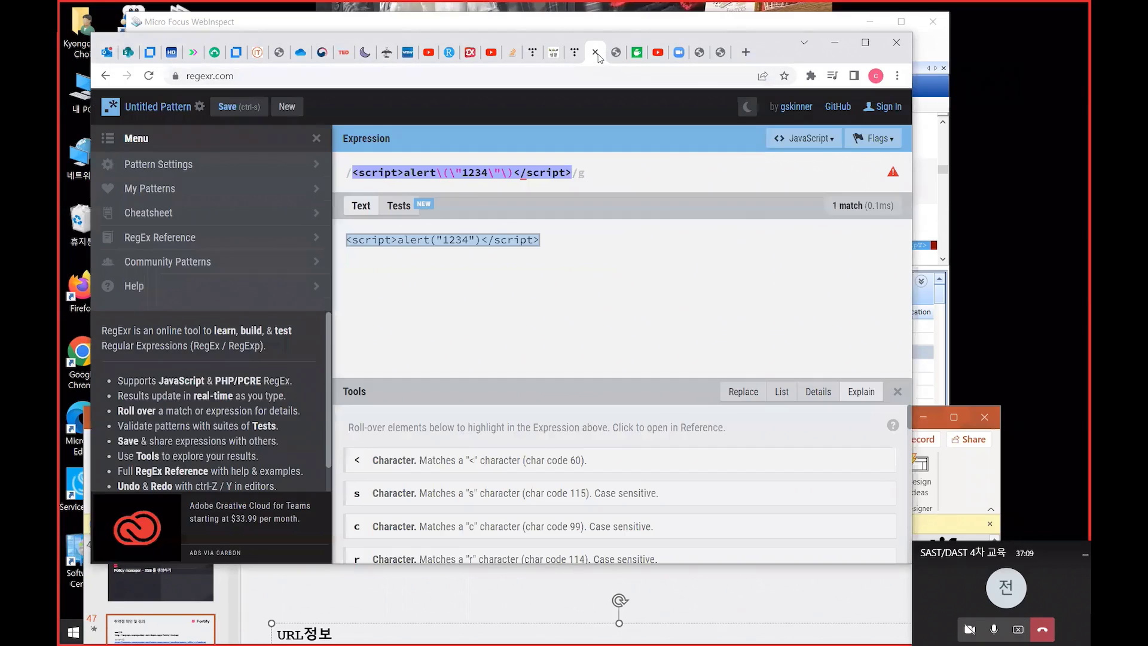
{"action": "left_click", "coordinate": [550, 239]}
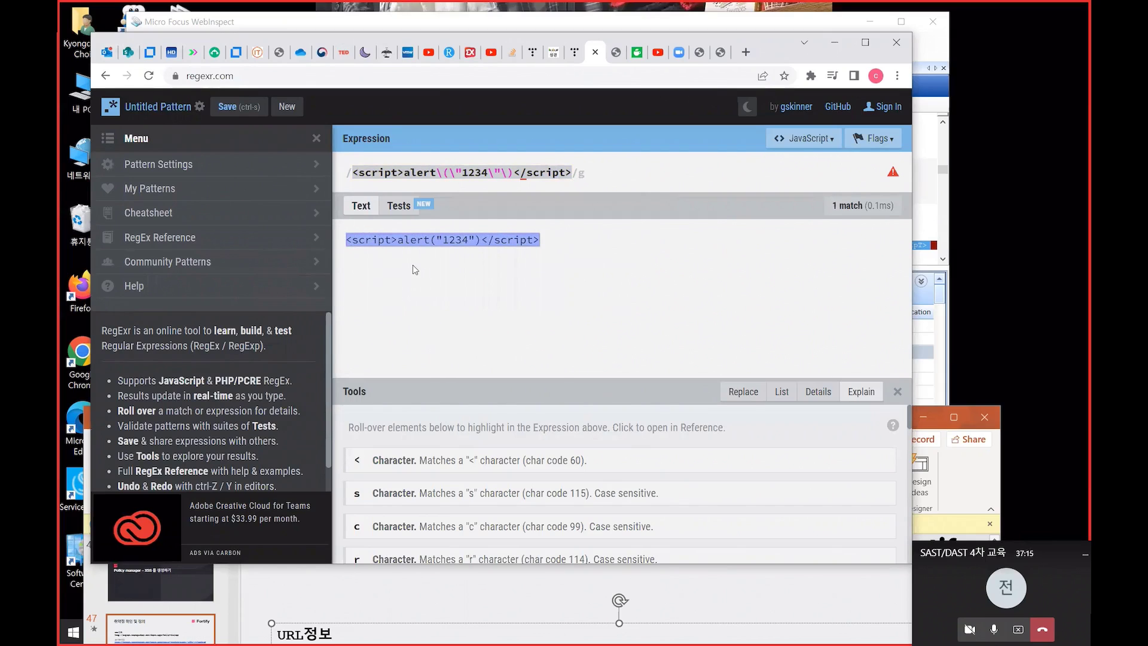
{"action": "mouse_move", "coordinate": [361, 238]}
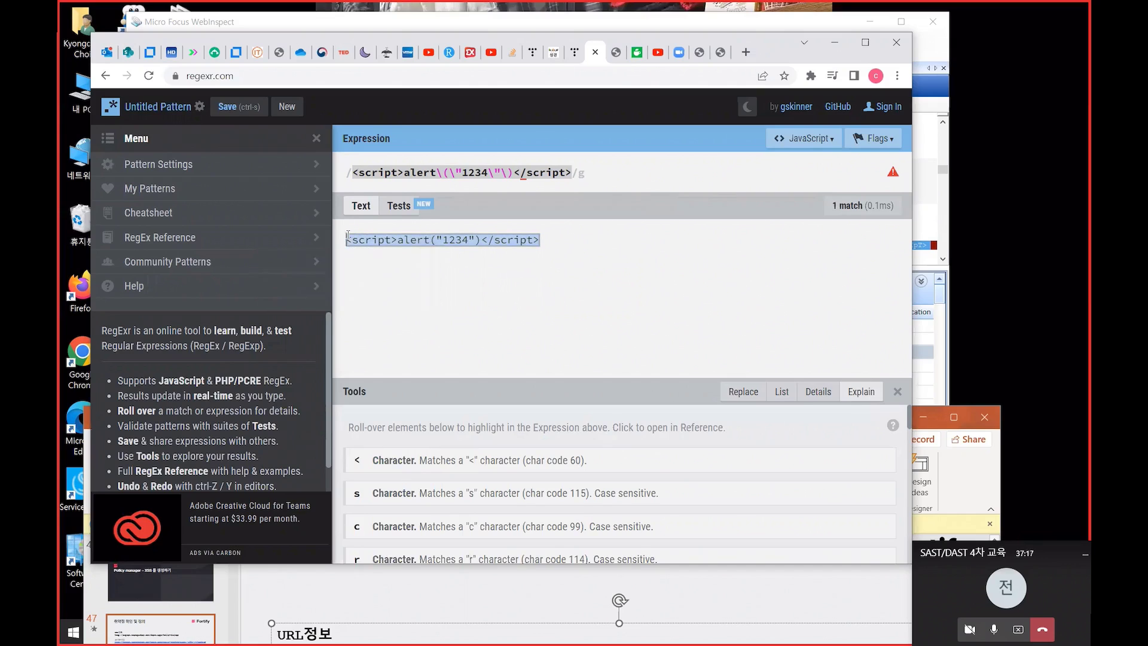
{"action": "left_click_drag", "start_coordinate": [763, 44], "coordinate": [706, 201]}
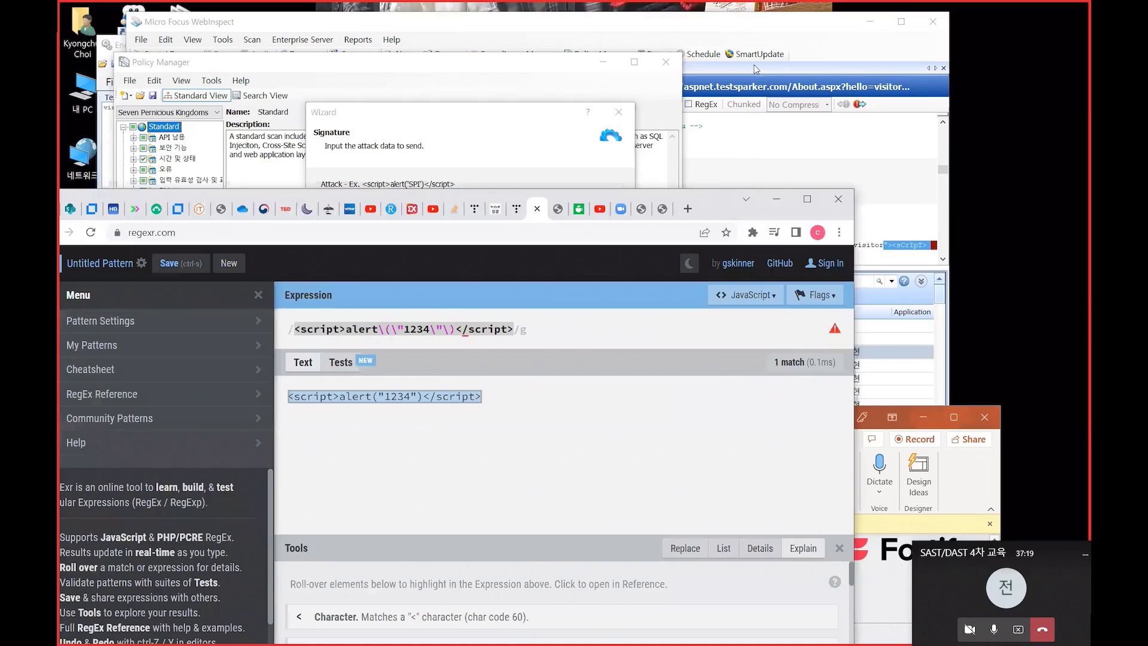
Switch to WebInspect, highlight the reflected script section in the About.aspx HTTP response, and move the window away from the Policy Manager wizard
{"action": "left_click", "coordinate": [771, 28]}
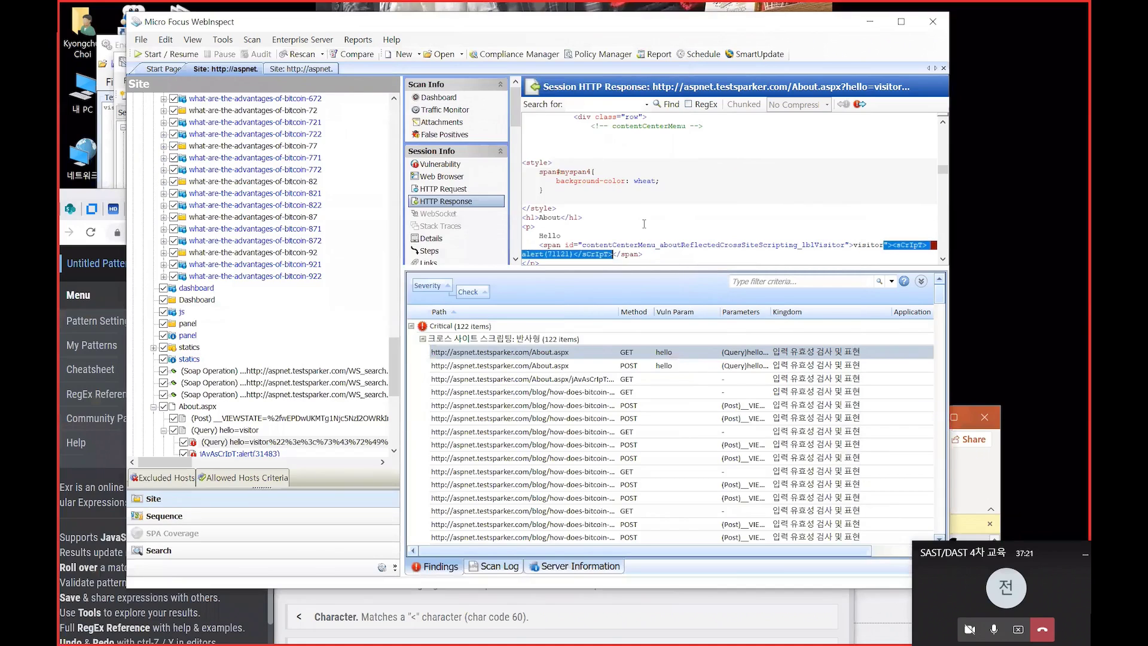
{"action": "scroll", "coordinate": [634, 220], "scroll_direction": "down", "scroll_amount": 1}
{"action": "left_click_drag", "start_coordinate": [537, 256], "coordinate": [520, 201]}
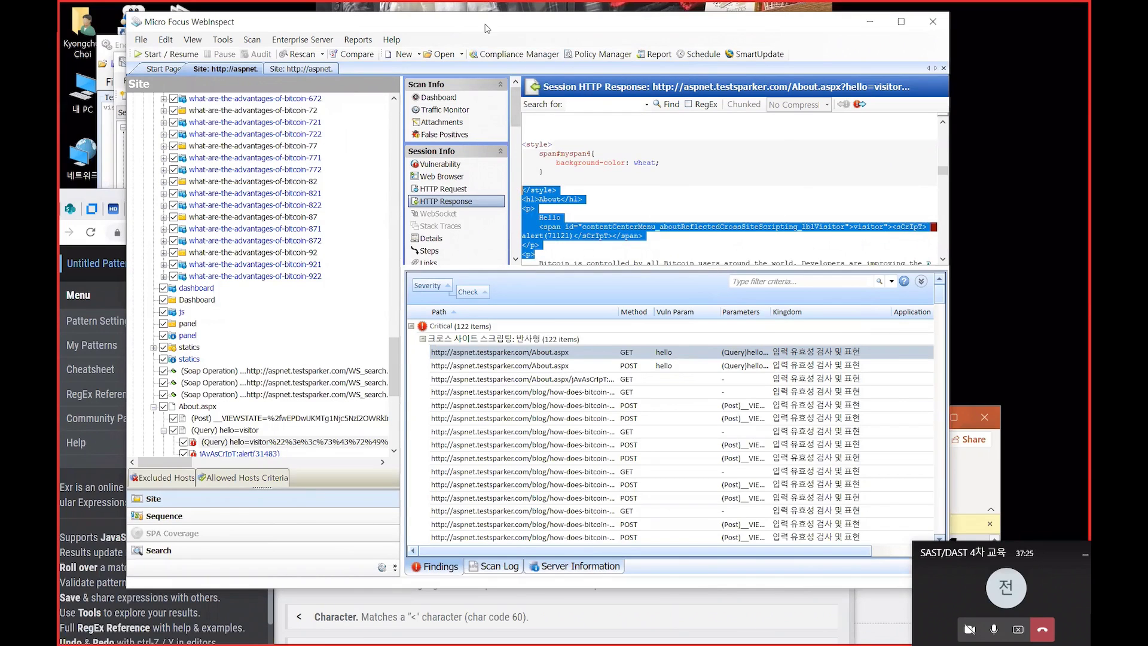
{"action": "left_click_drag", "start_coordinate": [436, 24], "coordinate": [551, 251]}
{"action": "left_click_drag", "start_coordinate": [710, 206], "coordinate": [765, 89]}
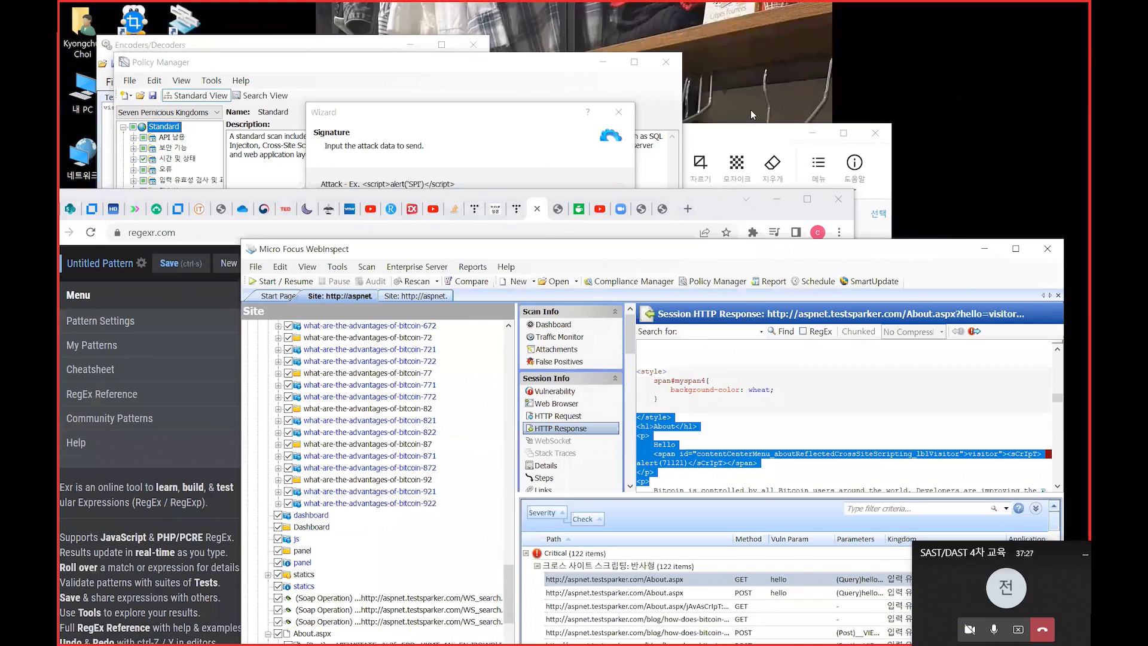
Switch to Chrome, paste the reflected response section into the regexr test text, and insert <script>alert("1234")</script> after the first <p> tag
{"action": "left_click_drag", "start_coordinate": [552, 285], "coordinate": [378, 263]}
{"action": "key", "text": "ctrl+v"}
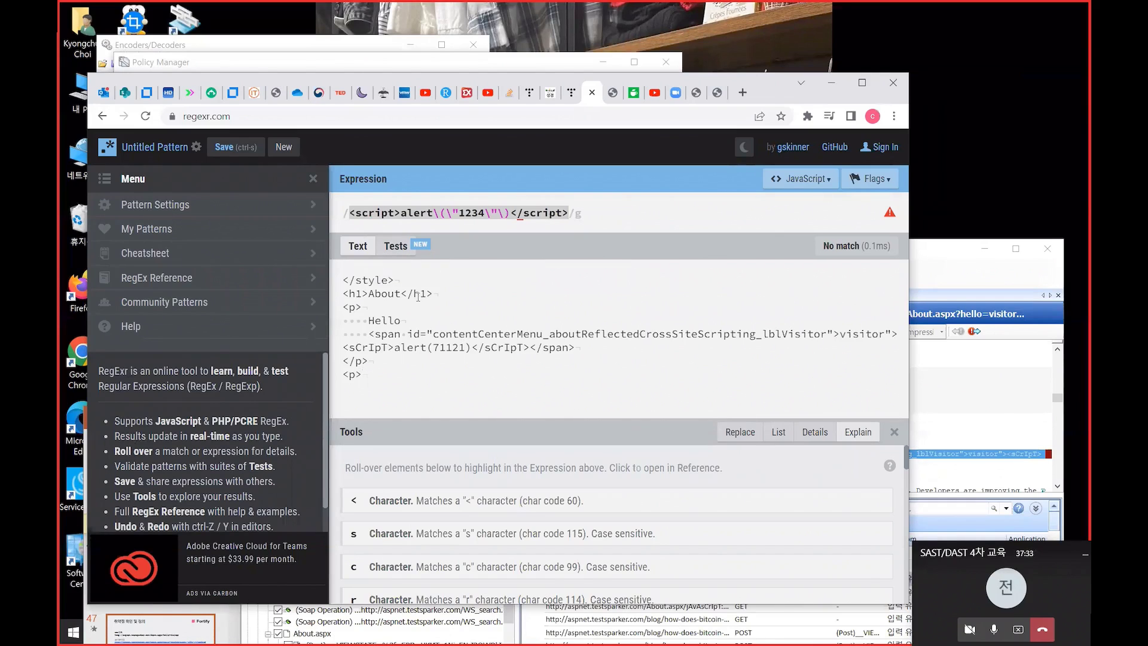
{"action": "type", "text": "<script>alert(j"}
{"action": "key", "text": "BackSpace"}
{"action": "type", "text": "\"1234\\\"\\)</script>"}
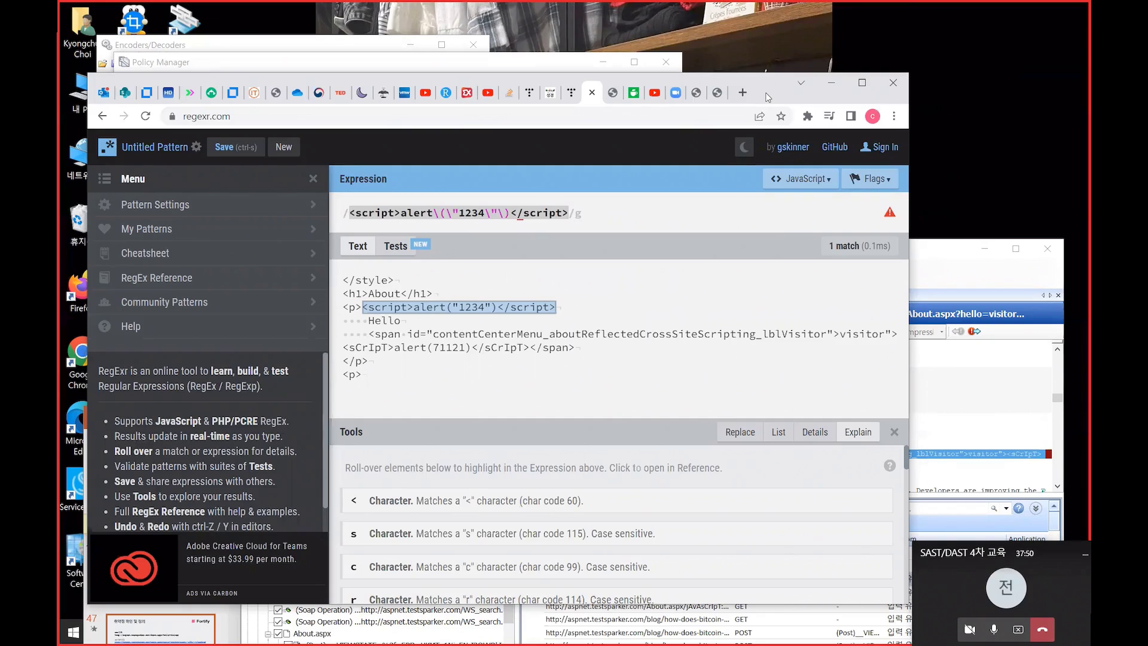
{"action": "left_click_drag", "start_coordinate": [768, 97], "coordinate": [781, 204]}
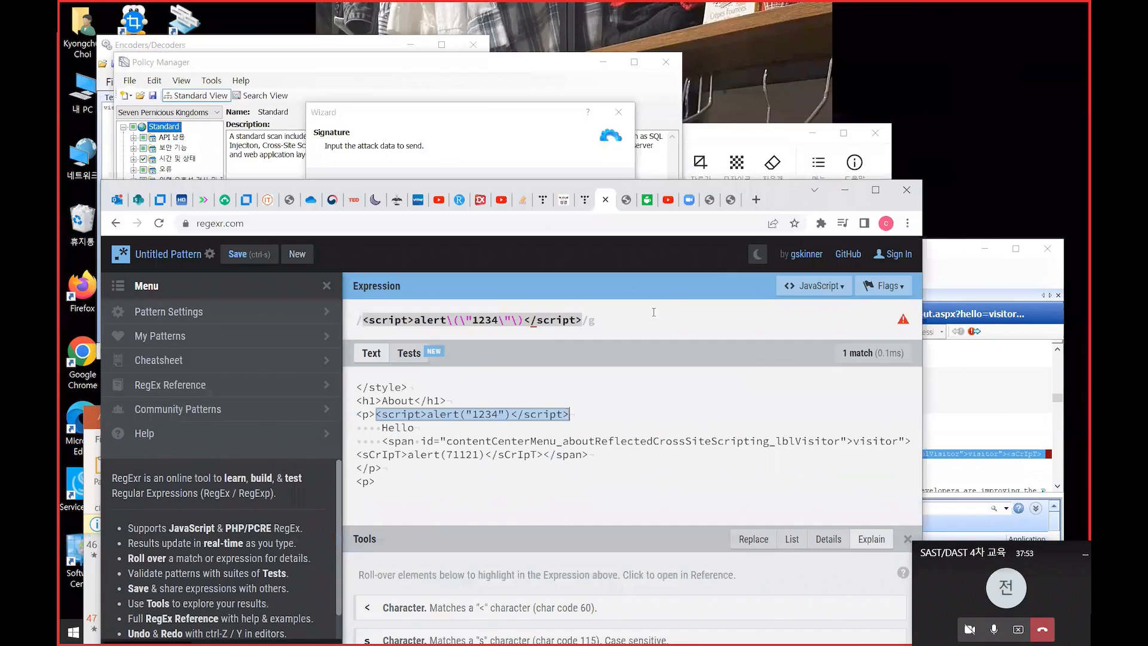
{"action": "left_click", "coordinate": [626, 324]}
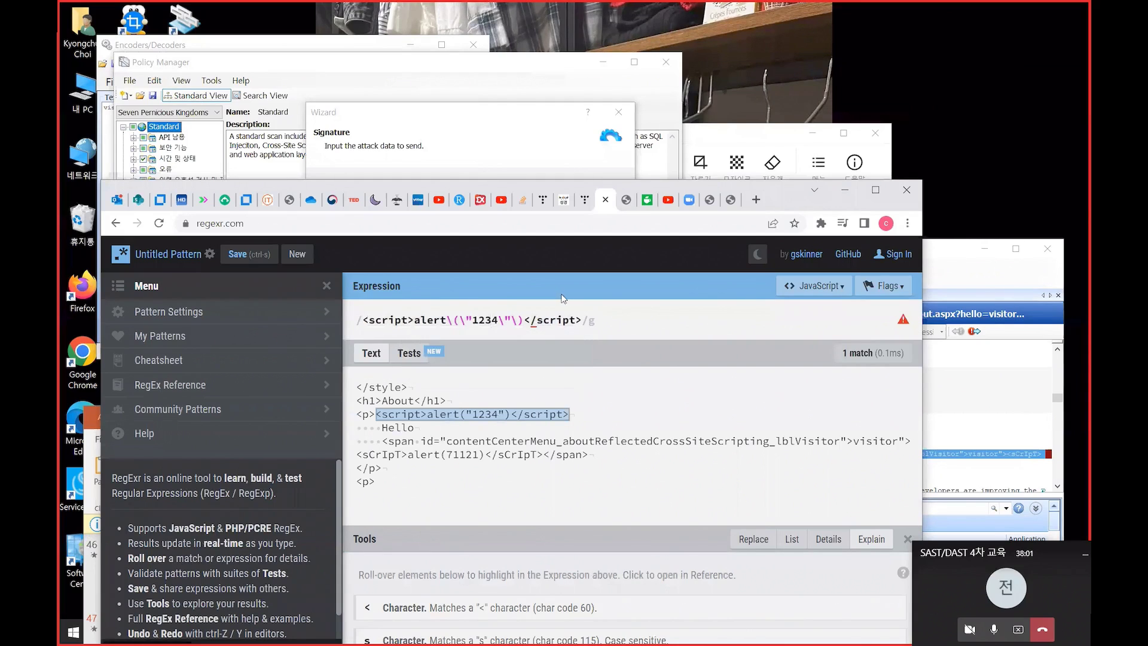
Replace the regexr expression with the unescaped string <script>alert("1234")</script>
{"action": "left_click_drag", "start_coordinate": [584, 320], "coordinate": [204, 314]}
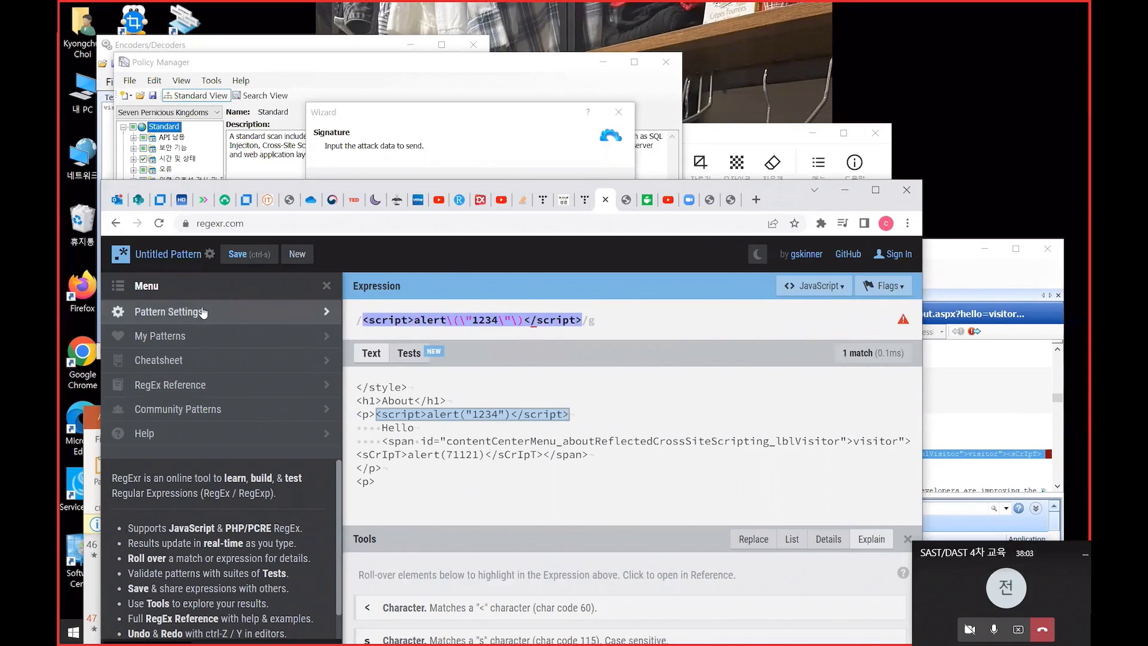
{"action": "type", "text": "<script"}
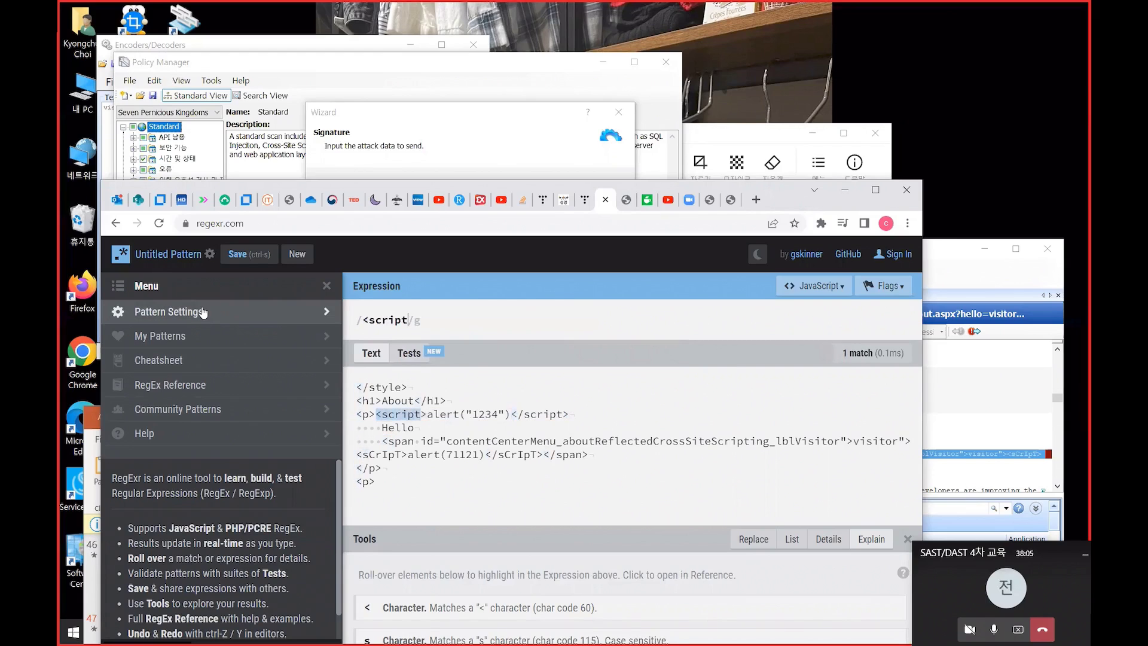
{"action": "type", "text": ">alert"}
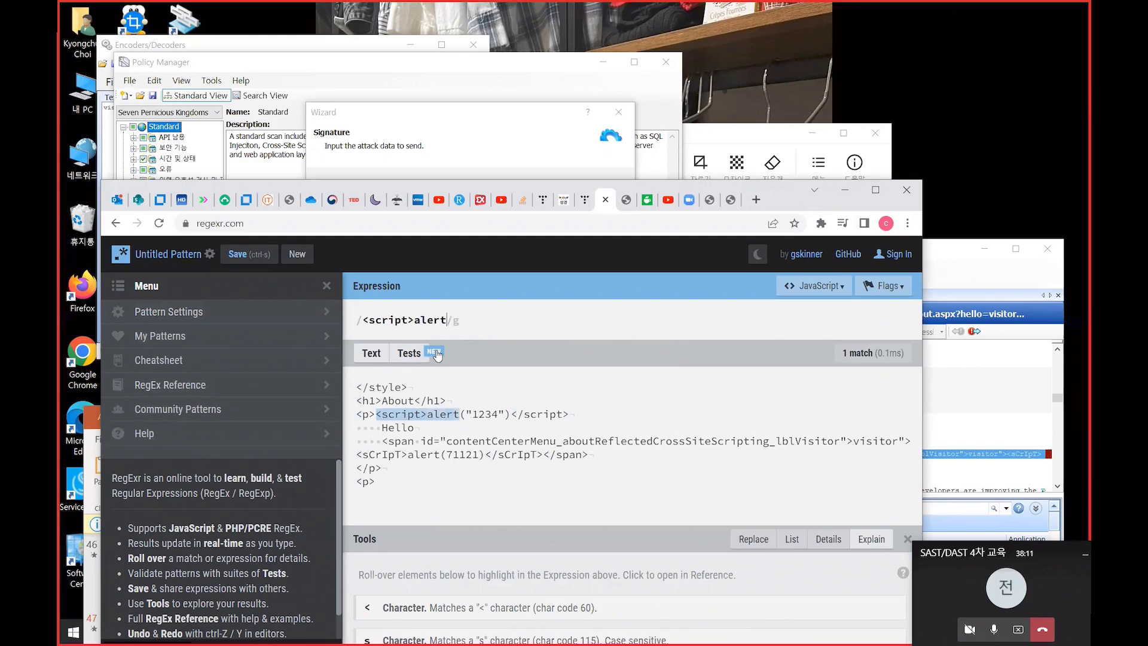
{"action": "type", "text": "(\"1234"}
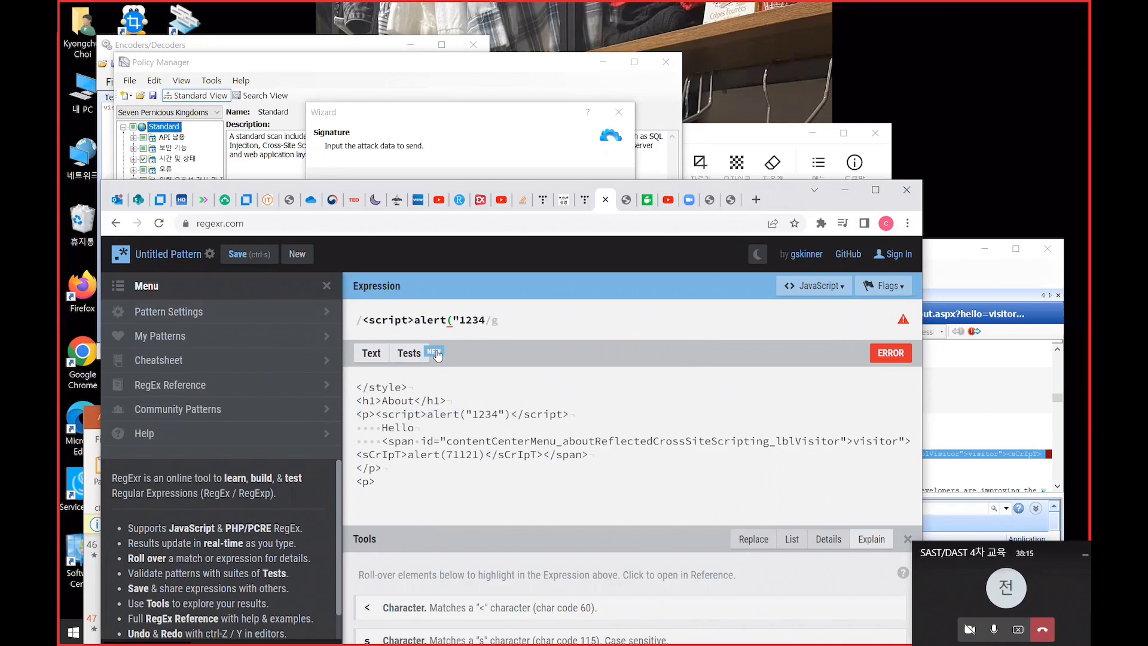
{"action": "type", "text": "\")</script>"}
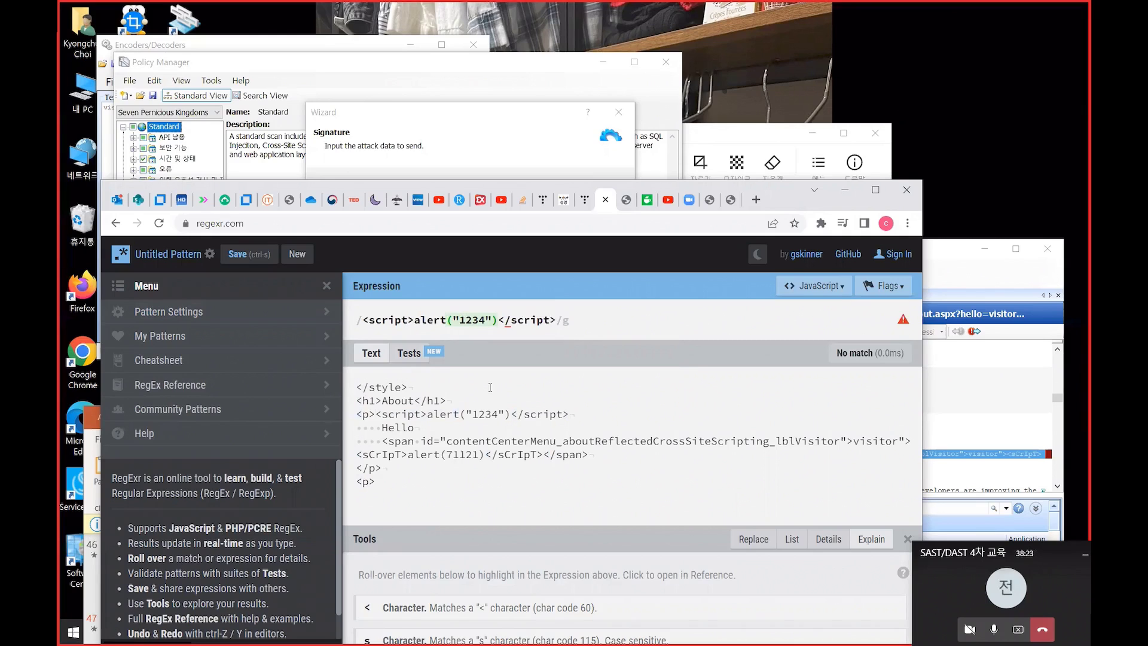
Escape the parentheses and quotes with backslashes to form <script>alert\(\"1234\"\)</script>, and copy the whole expression
{"action": "type", "text": "\\"}
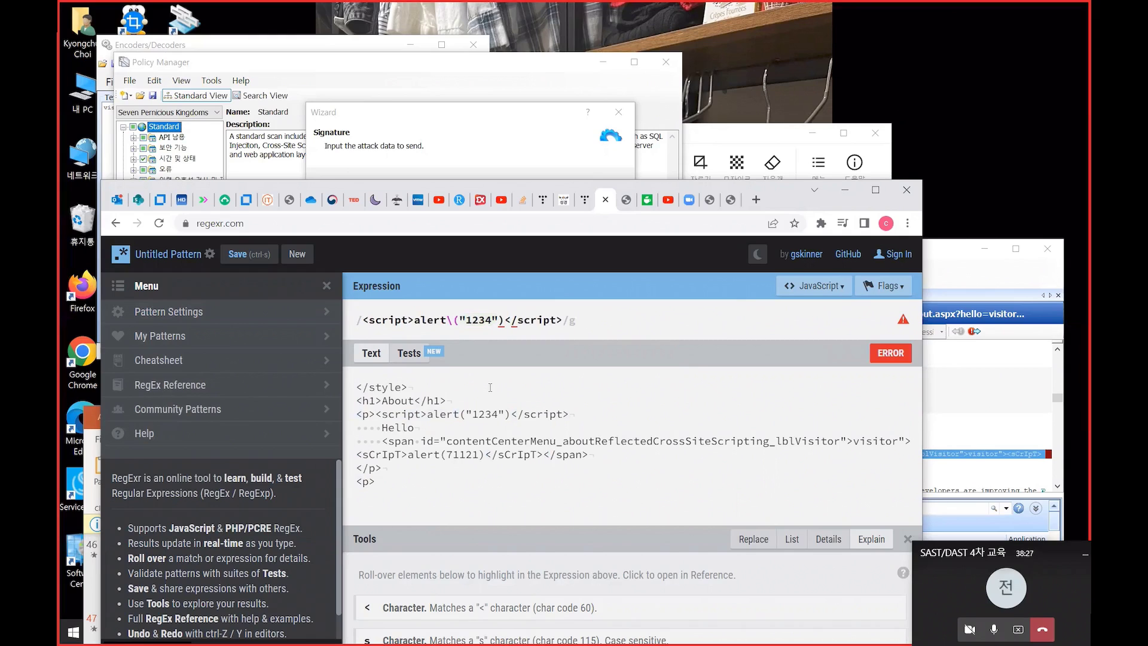
{"action": "type", "text": "\\"}
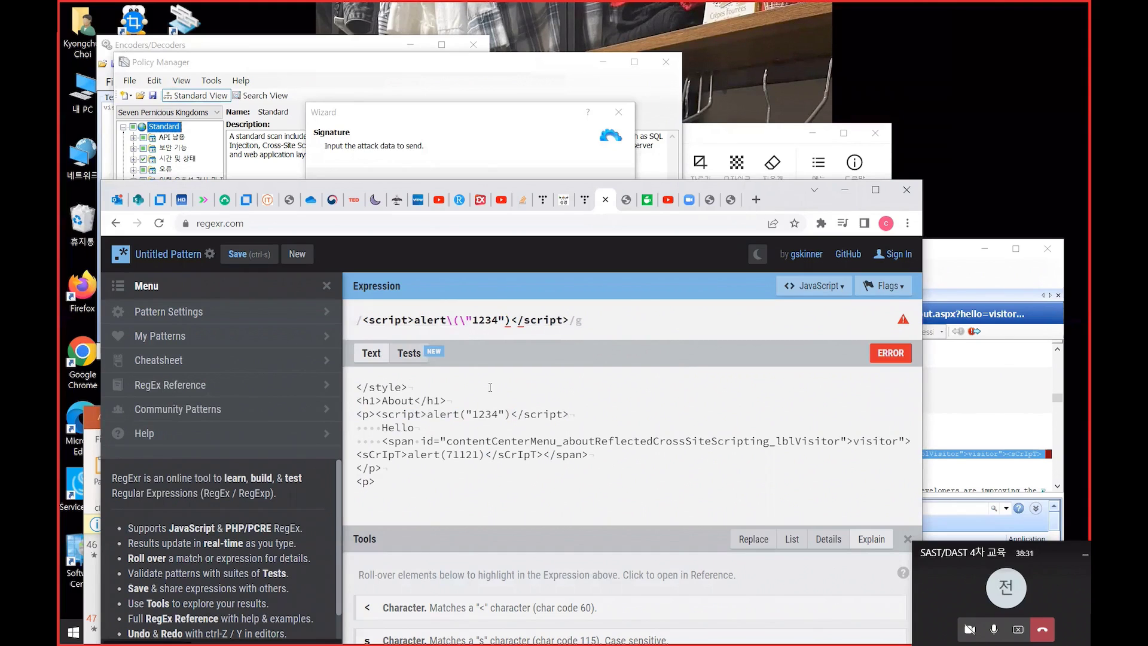
{"action": "type", "text": "\\"}
{"action": "key", "text": "Right"}
{"action": "type", "text": "\\"}
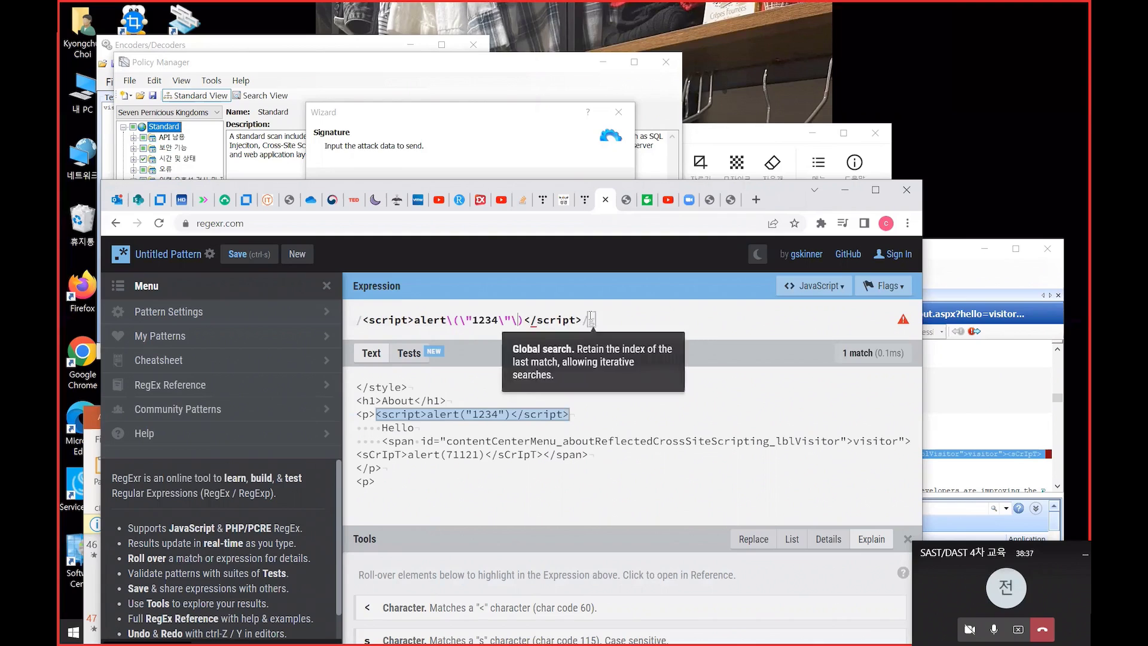
{"action": "left_click_drag", "start_coordinate": [581, 320], "coordinate": [359, 320]}
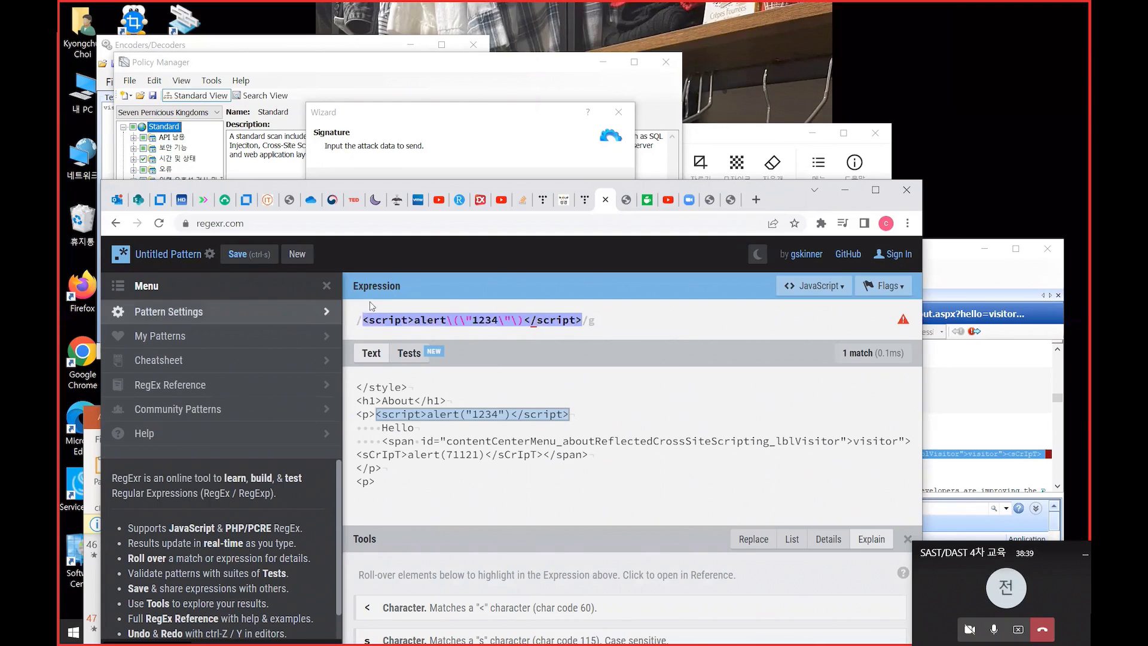
{"action": "right_click", "coordinate": [393, 324]}
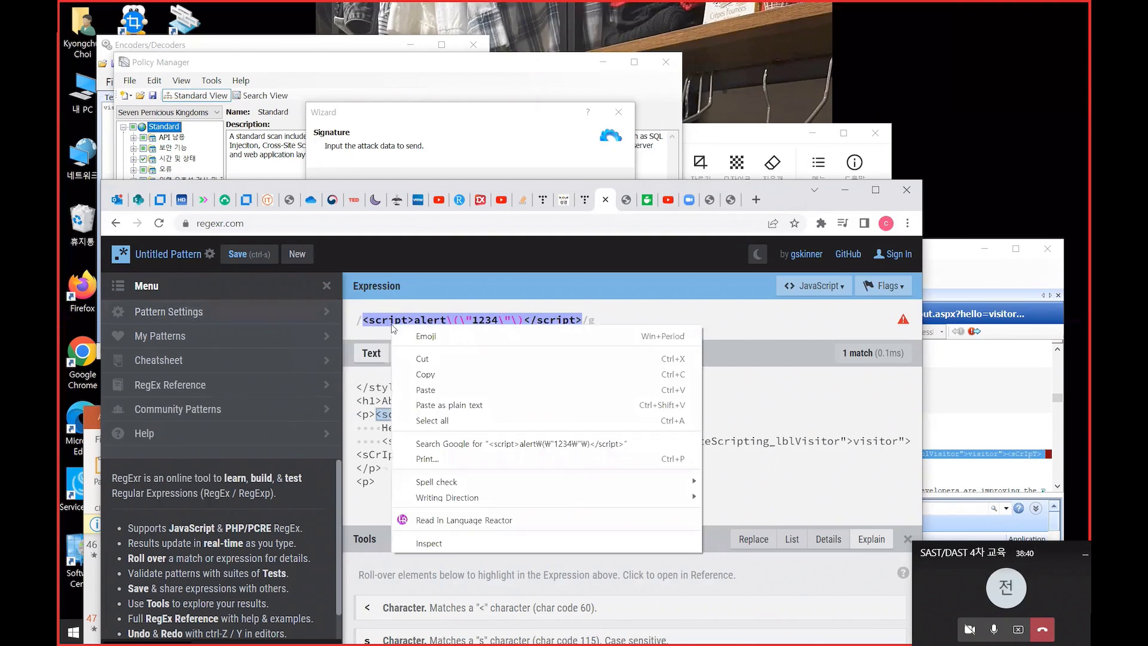
{"action": "left_click", "coordinate": [415, 375]}
Try the plain expression 1234 against the test text and highlight the complete injected script string
{"action": "left_click_drag", "start_coordinate": [583, 320], "coordinate": [359, 320]}
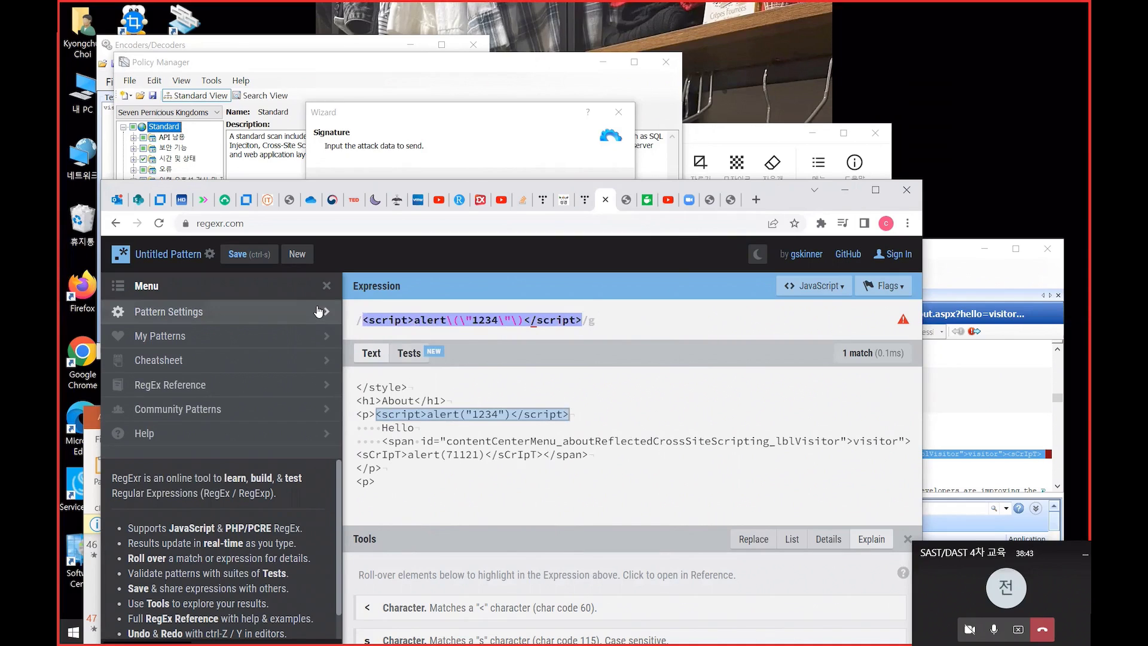
{"action": "type", "text": "1234"}
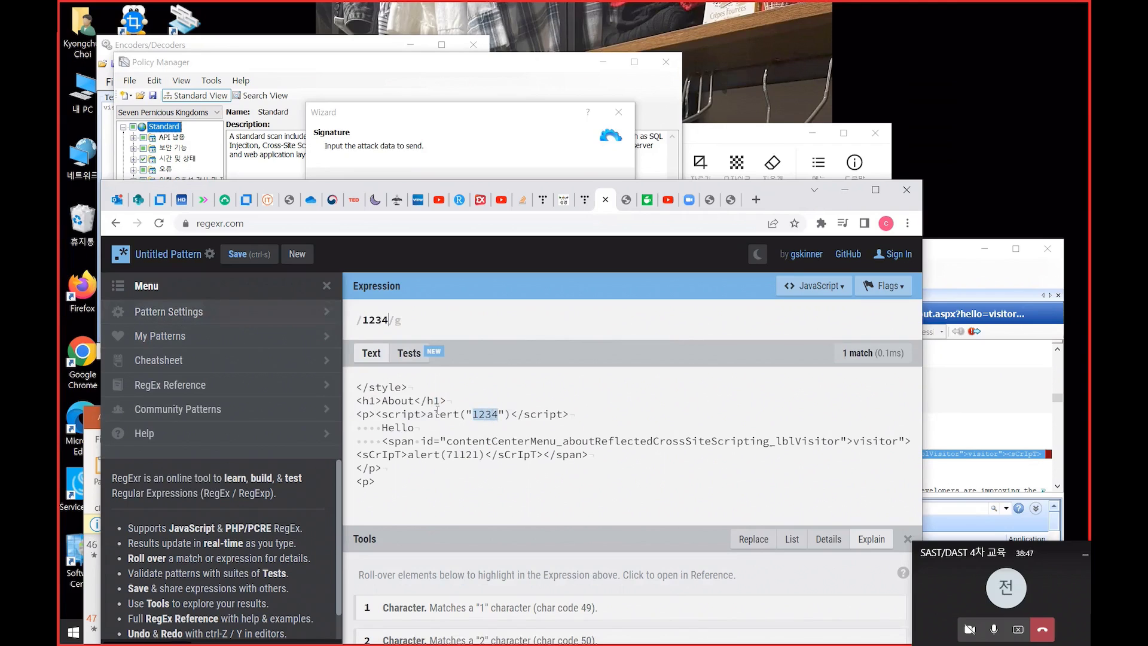
{"action": "mouse_move", "coordinate": [478, 414]}
{"action": "left_click_drag", "start_coordinate": [573, 414], "coordinate": [378, 414]}
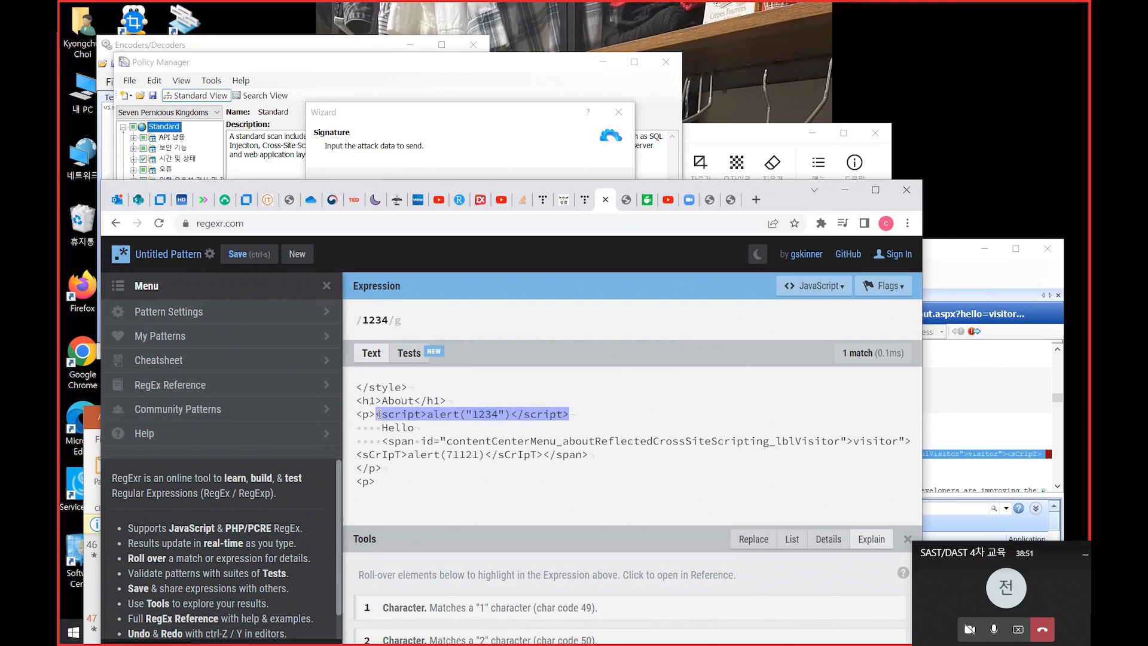
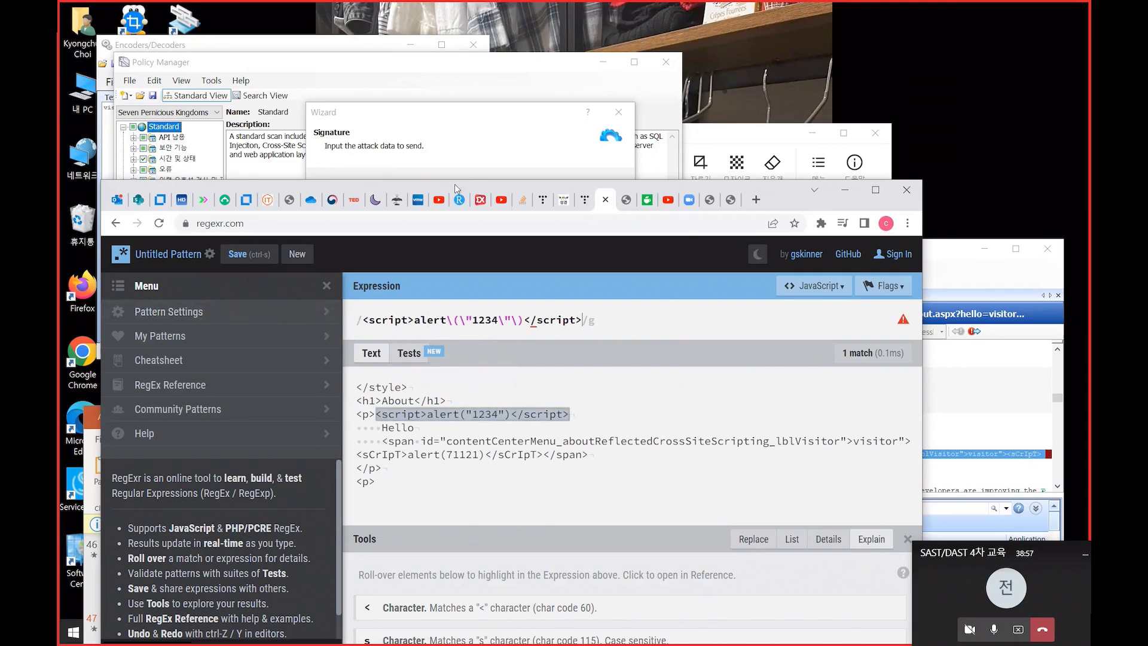
Switch to the Policy Manager wizard, set the signature to [BODY]<script>alert\(\"1234\"\)</script>, and continue to the report information
{"action": "left_click", "coordinate": [478, 127]}
{"action": "key", "text": "Delete"}
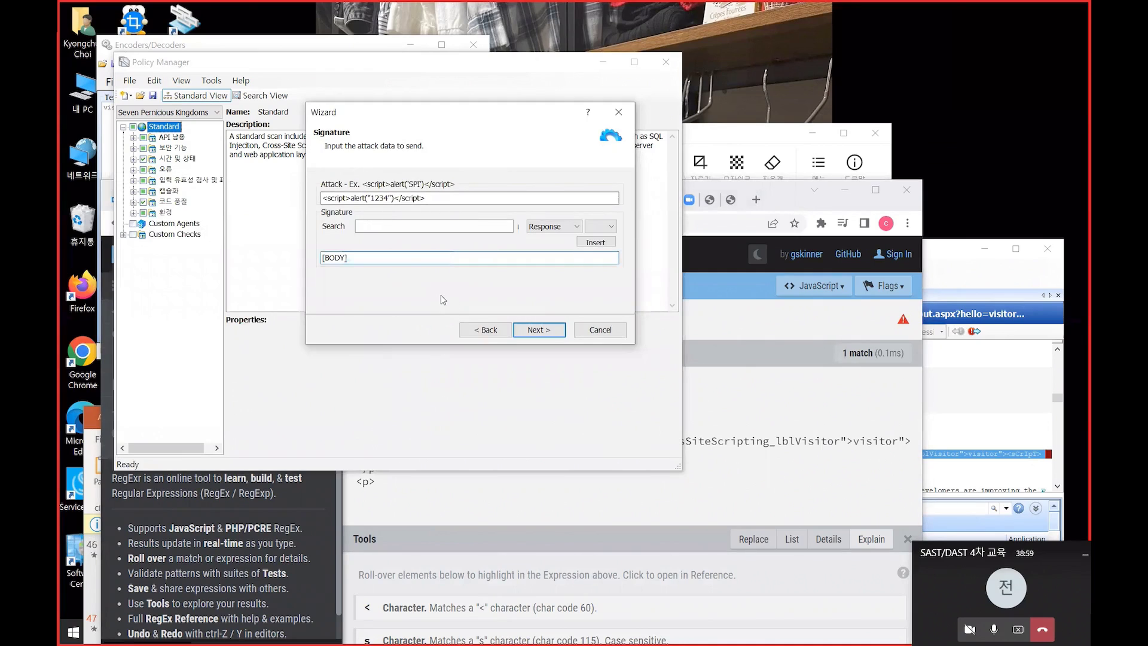
{"action": "type", "text": "<script>alert₩(₩\"1234₩\"₩)</script>"}
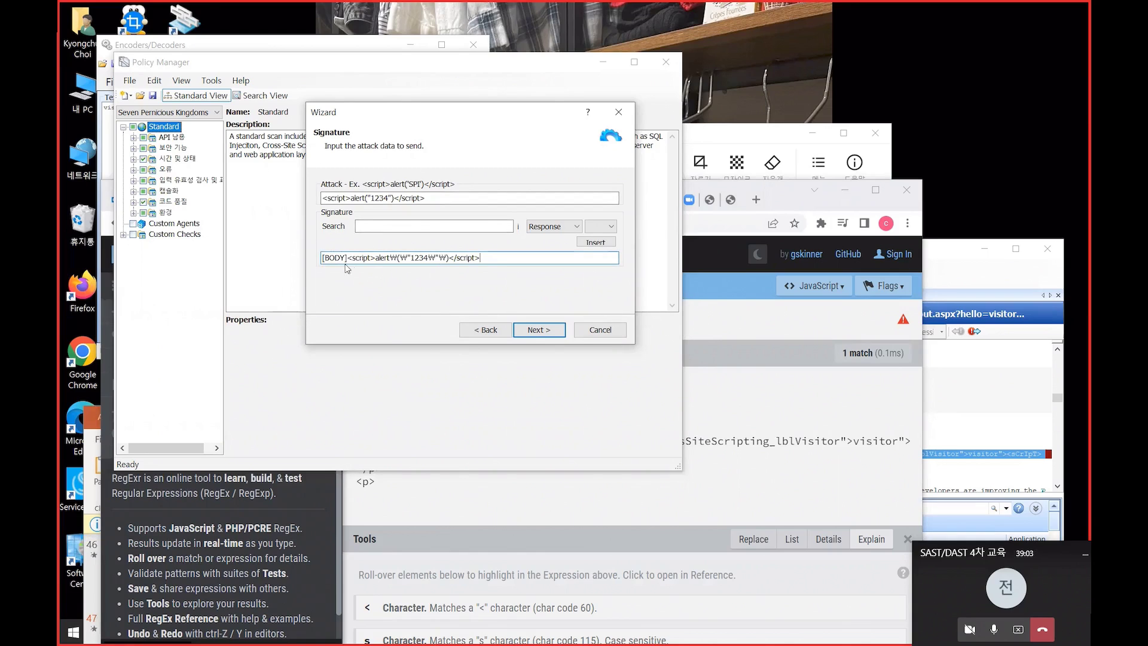
{"action": "left_click", "coordinate": [422, 198]}
{"action": "left_click_drag", "start_coordinate": [422, 198], "coordinate": [266, 202]}
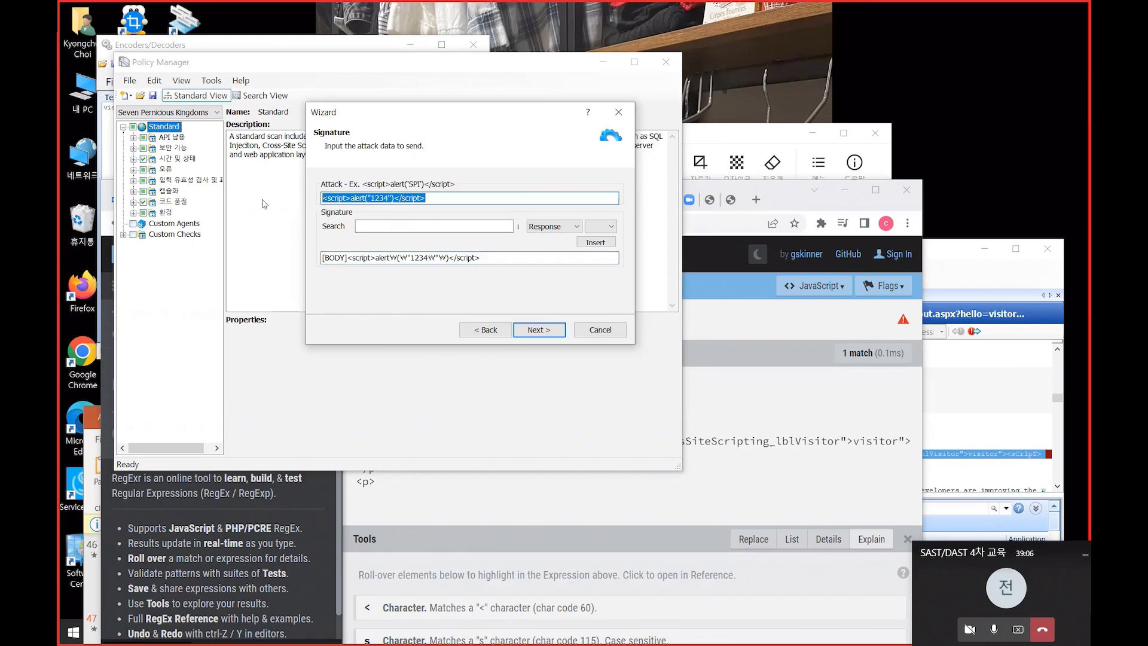
{"action": "left_click", "coordinate": [529, 331]}
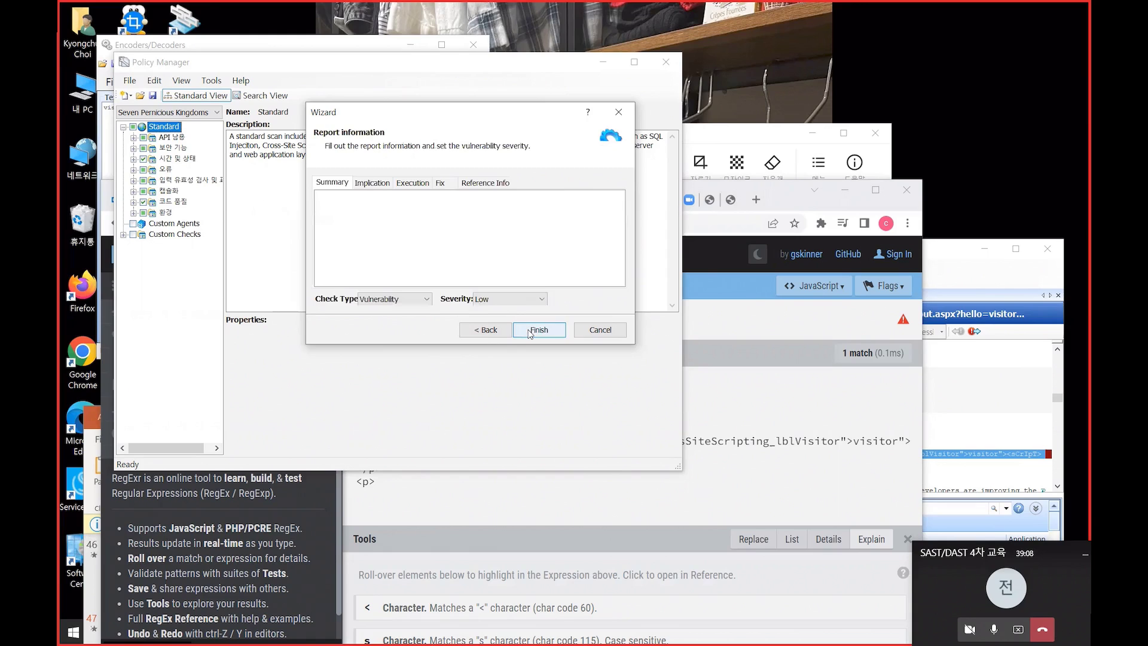
Enter the report summary "XSS test 입니다..", set the severity to Critical, and finish the custom check wizard
{"action": "left_click", "coordinate": [420, 231]}
{"action": "type", "text": "XSS te"}
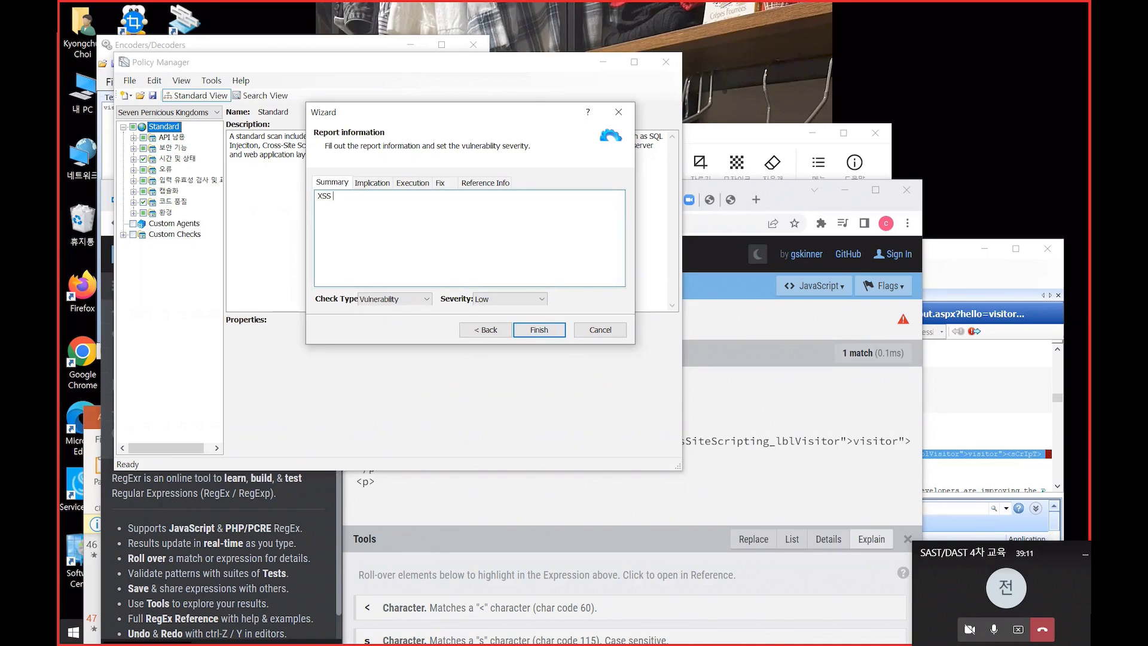
{"action": "type", "text": "st 입니다.."}
{"action": "left_click", "coordinate": [527, 294]}
{"action": "left_click", "coordinate": [492, 338]}
{"action": "left_click", "coordinate": [537, 335]}
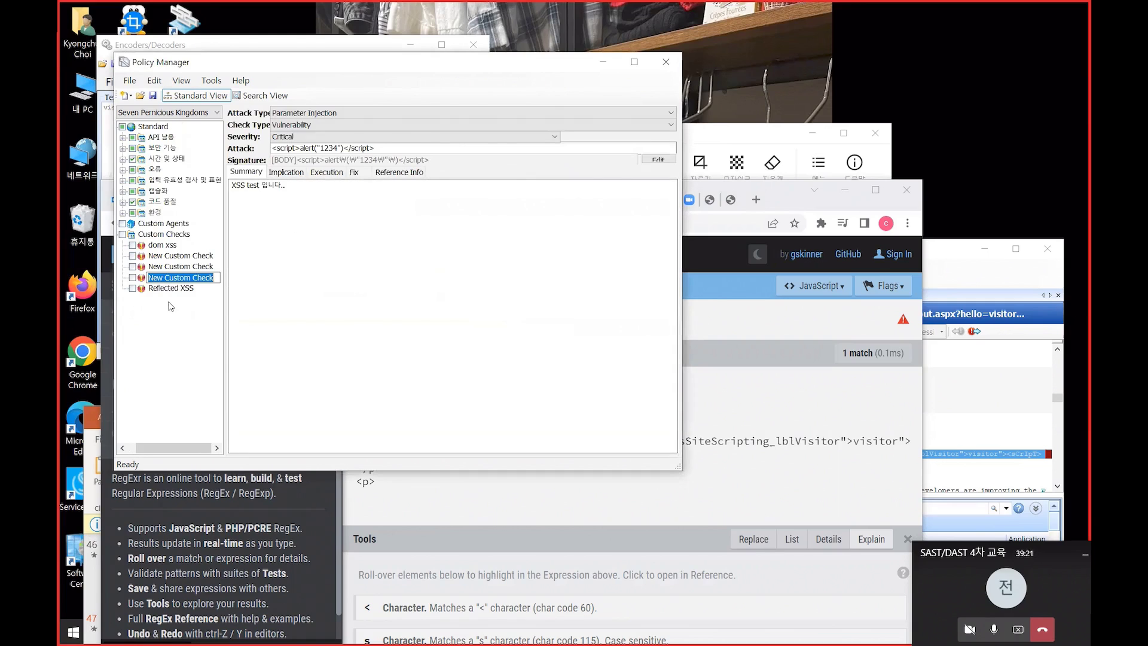
Name the created custom check "new XSS Testing" and enable it in the policy
{"action": "type", "text": "new"}
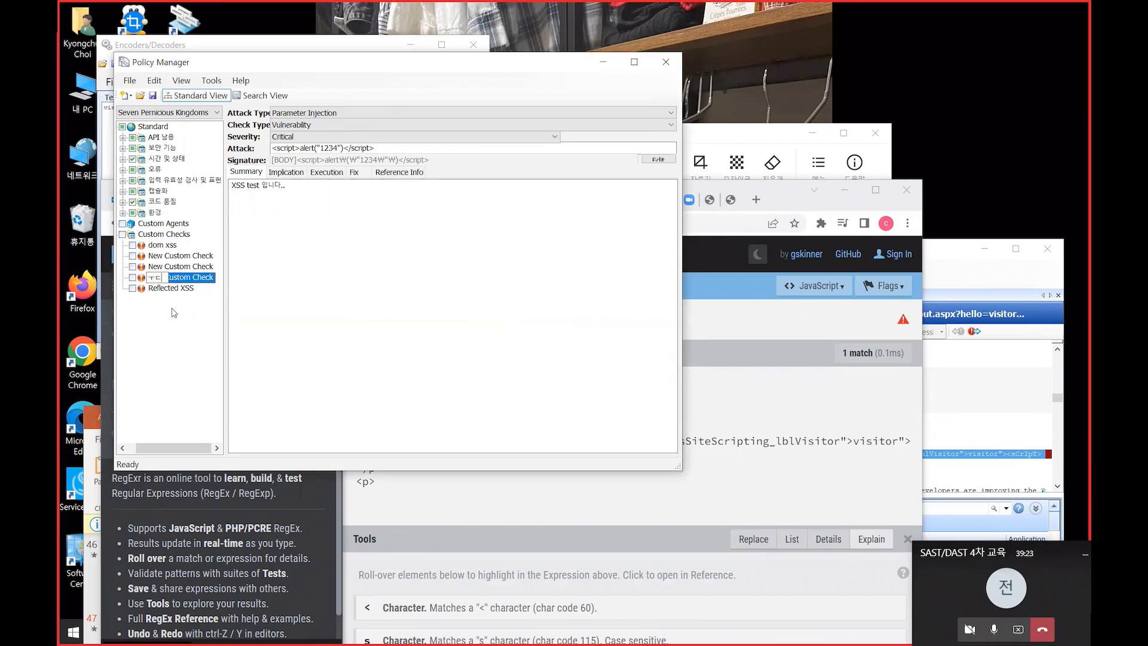
{"action": "type", "text": " XSS Testing"}
{"action": "key", "text": "Return"}
{"action": "left_click", "coordinate": [132, 278]}
Organize the policy tree by Attack Groups, expand Audit Engines, and deselect all of its engines
{"action": "left_click", "coordinate": [132, 114]}
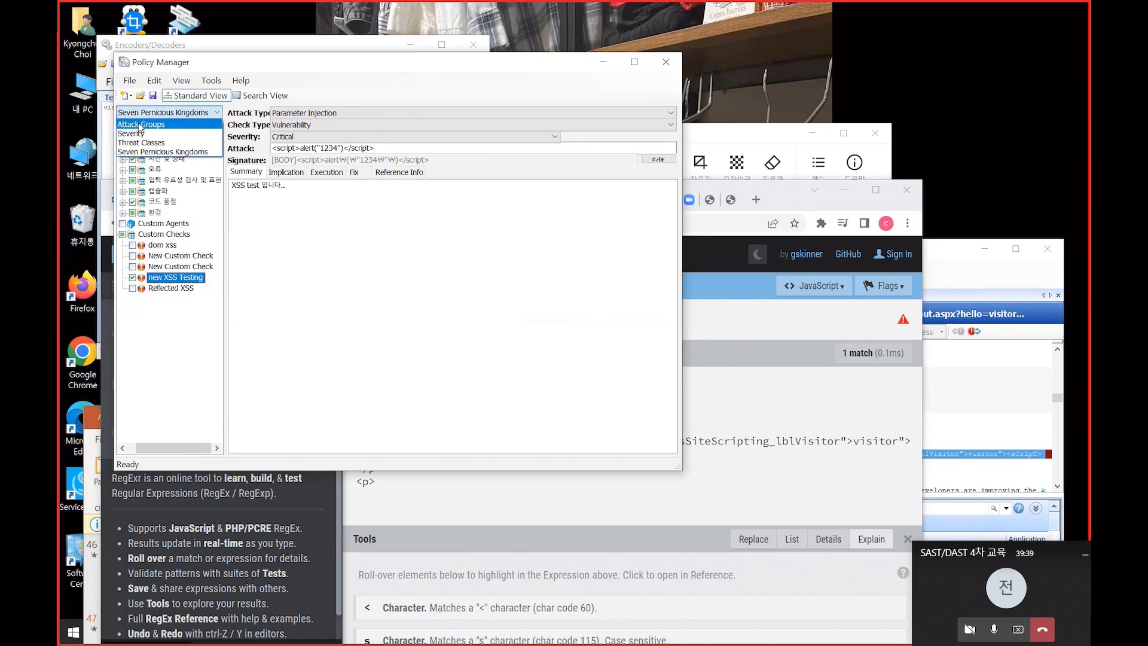
{"action": "left_click", "coordinate": [140, 125]}
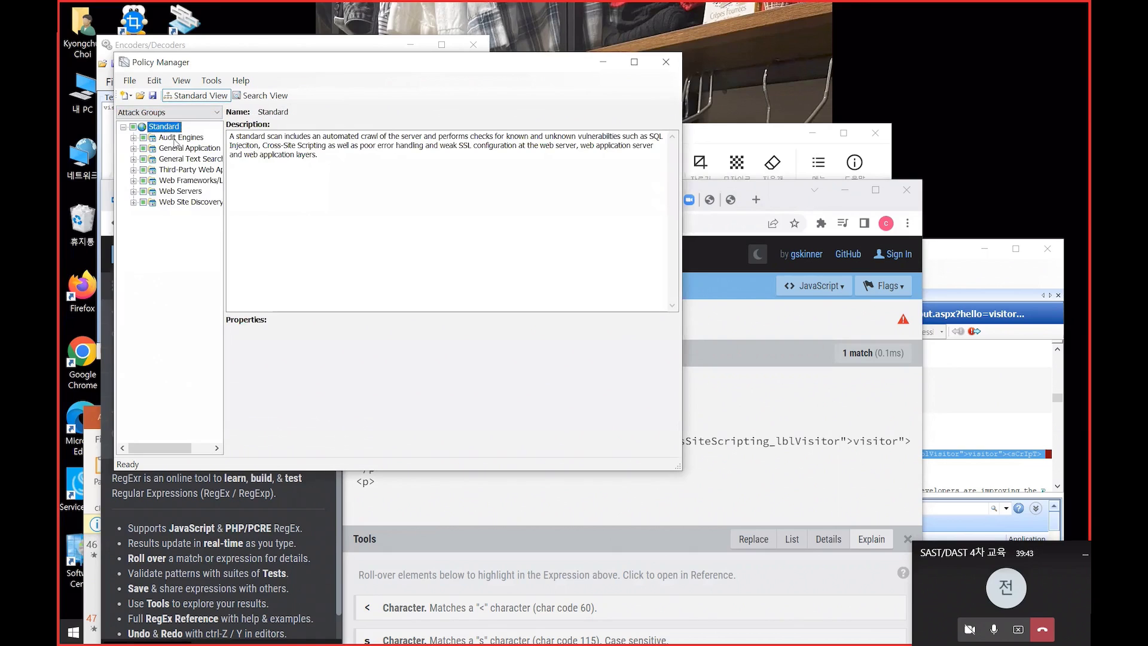
{"action": "left_click", "coordinate": [134, 138]}
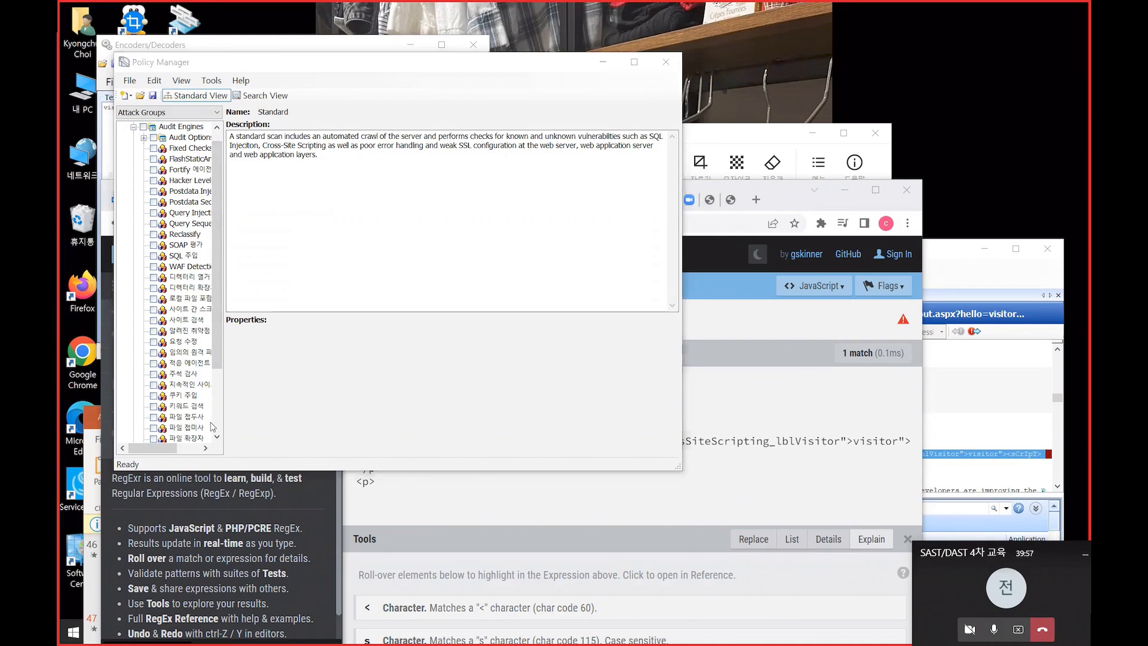
Switch to PowerPoint to examine the attack URL and detection string on the 취약점 확인 및 정의 slide
{"action": "key", "text": "super"}
{"action": "left_click", "coordinate": [273, 633]}
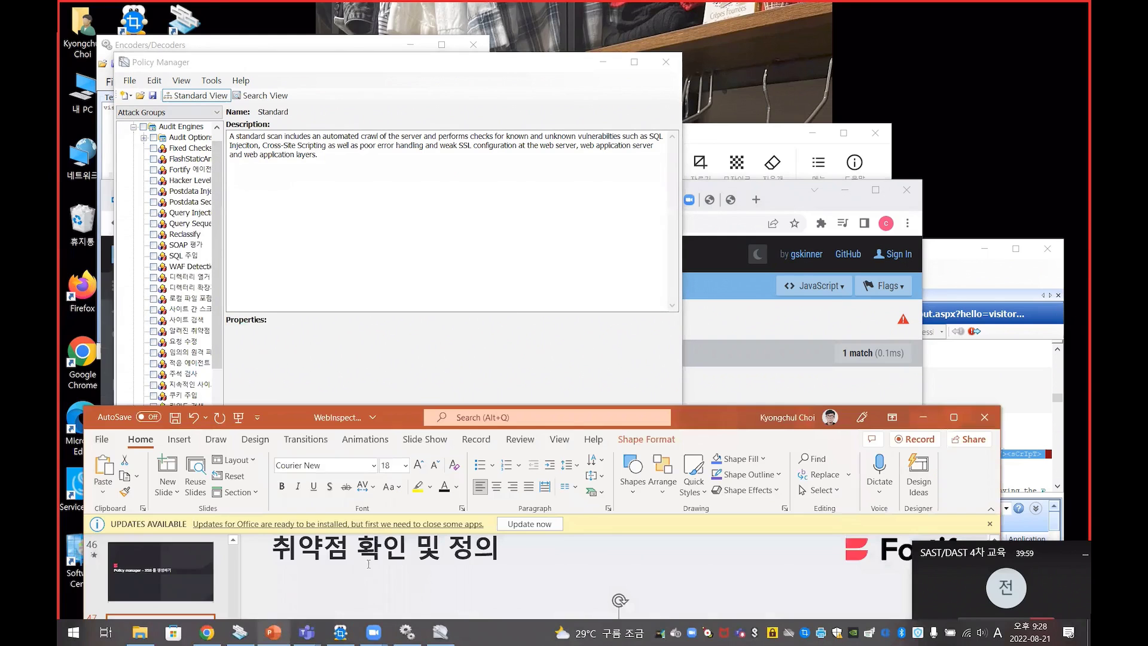
{"action": "left_click_drag", "start_coordinate": [410, 416], "coordinate": [407, 73]}
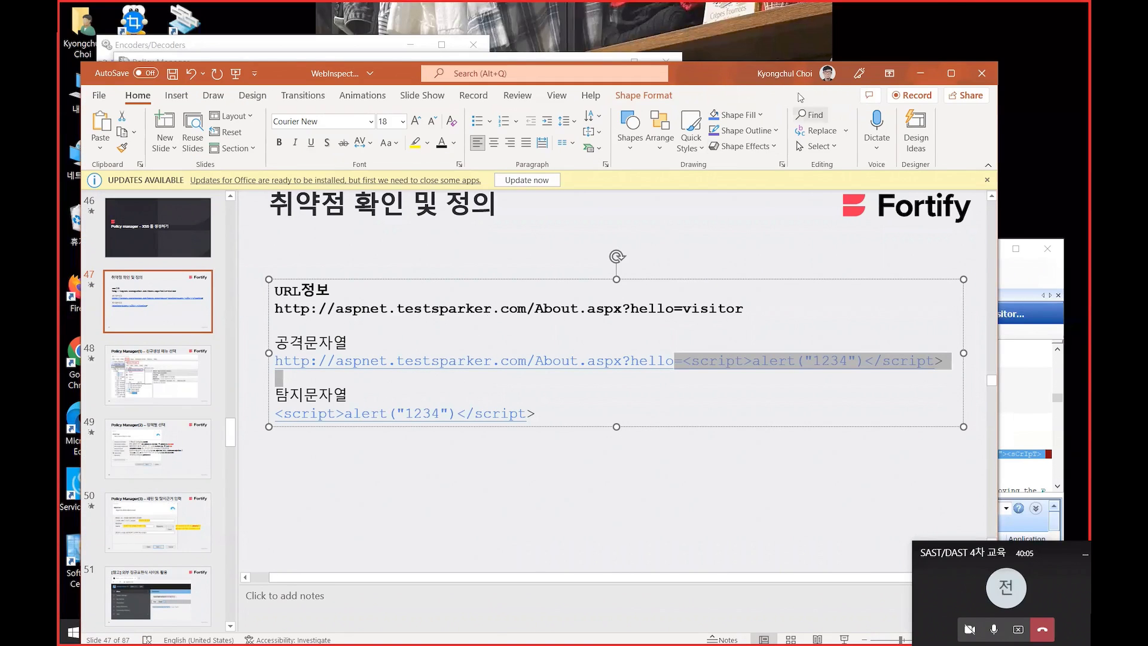
{"action": "left_click_drag", "start_coordinate": [726, 73], "coordinate": [683, 442]}
Return to Policy Manager, widen the policy tree, and enable only Query Injection under Audit Engines
{"action": "left_click", "coordinate": [415, 223]}
{"action": "left_click_drag", "start_coordinate": [224, 239], "coordinate": [310, 243]}
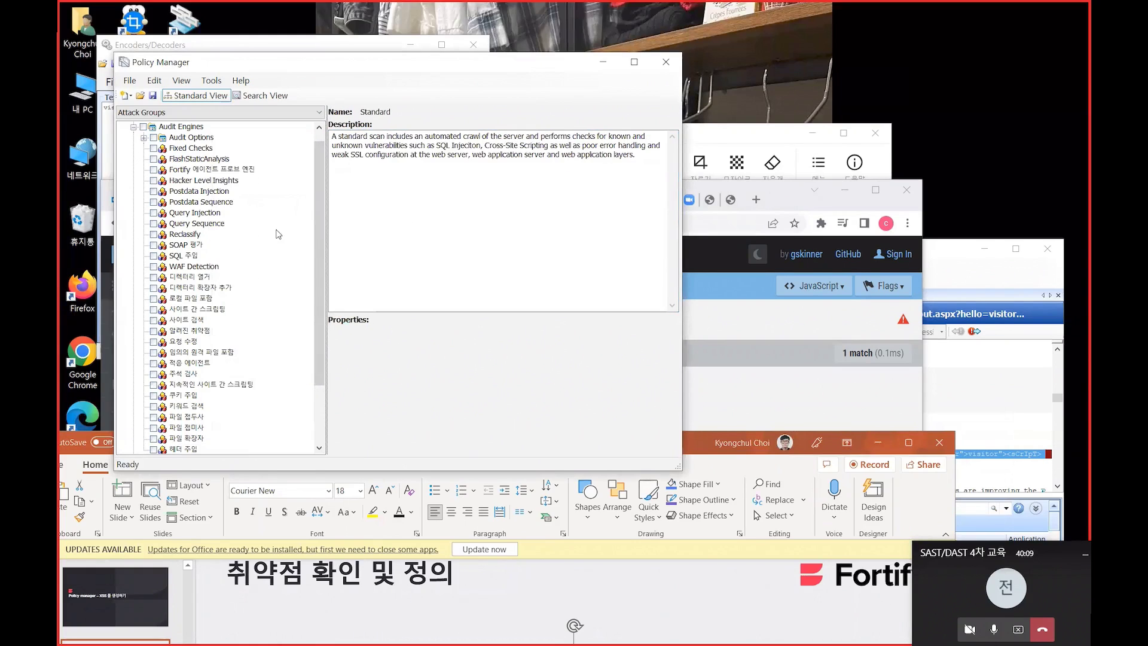
{"action": "left_click", "coordinate": [153, 213]}
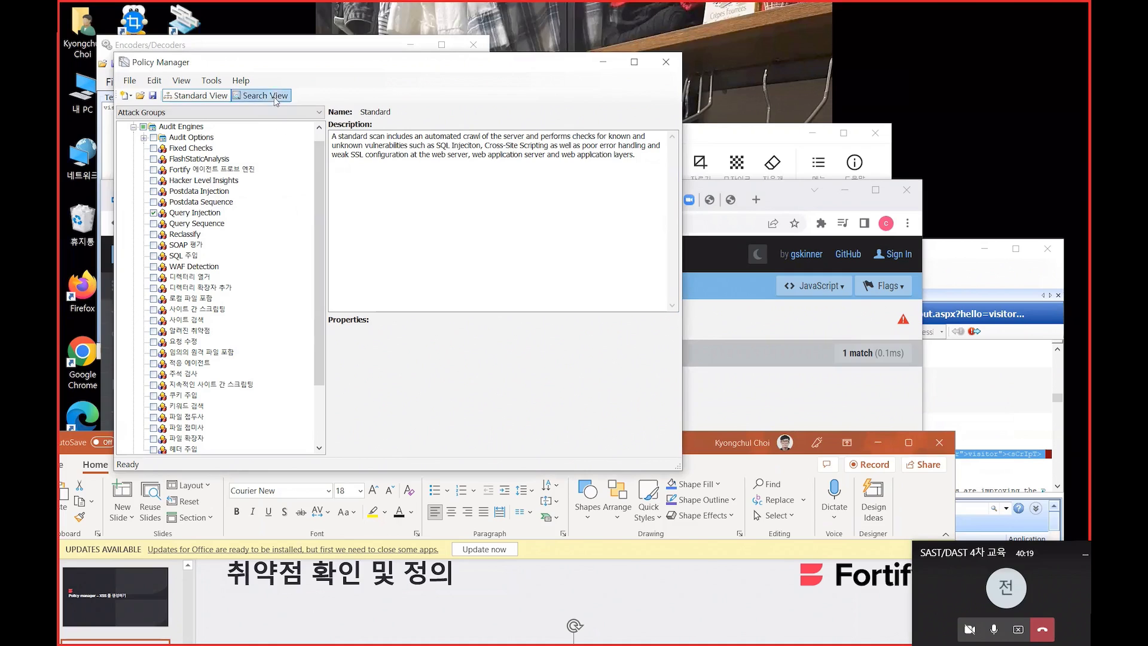
Save the edited policy in the Policies folder under the file name new_xss_testing..
{"action": "left_click_drag", "start_coordinate": [278, 69], "coordinate": [285, 63]}
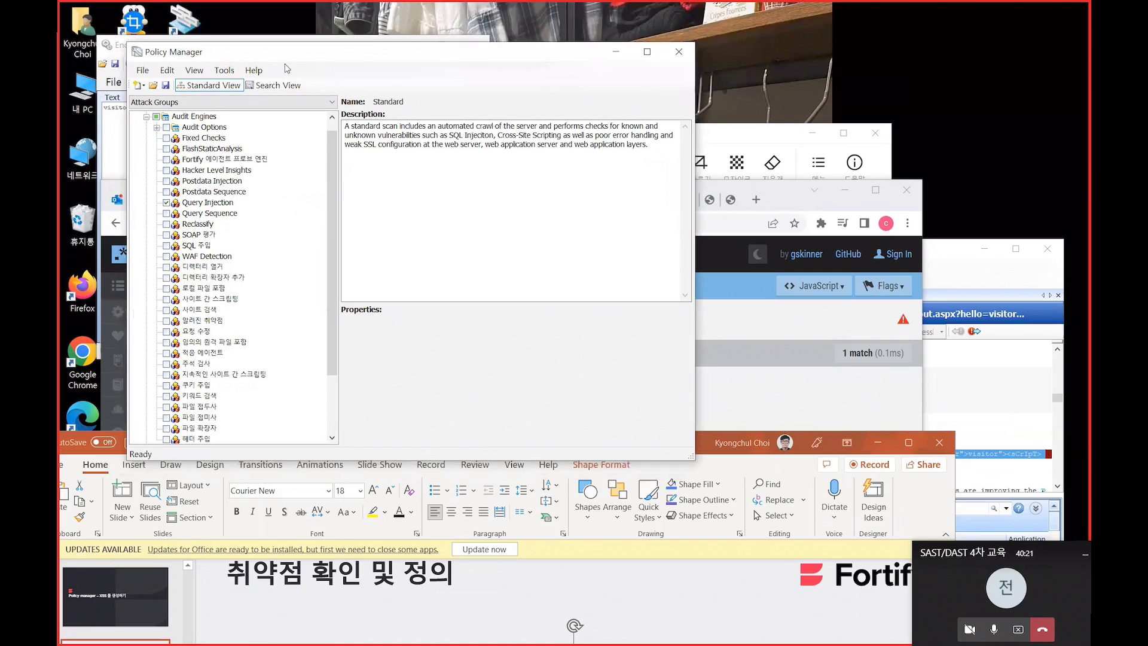
{"action": "left_click", "coordinate": [141, 70]}
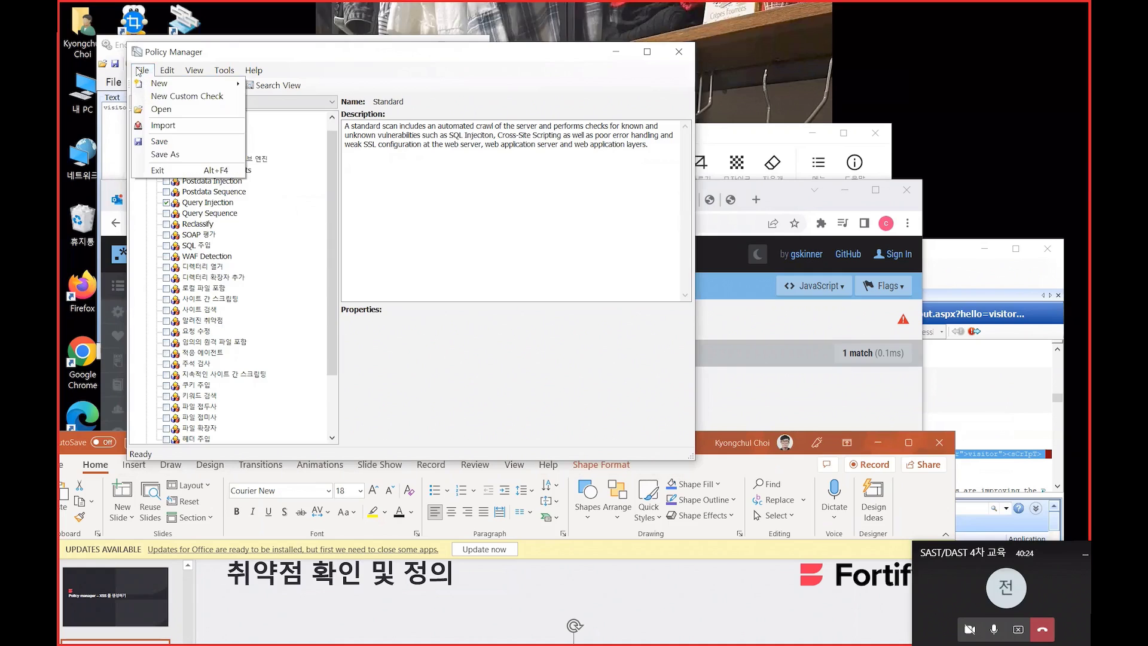
{"action": "left_click", "coordinate": [170, 141]}
{"action": "type", "text": "new_xss_t"}
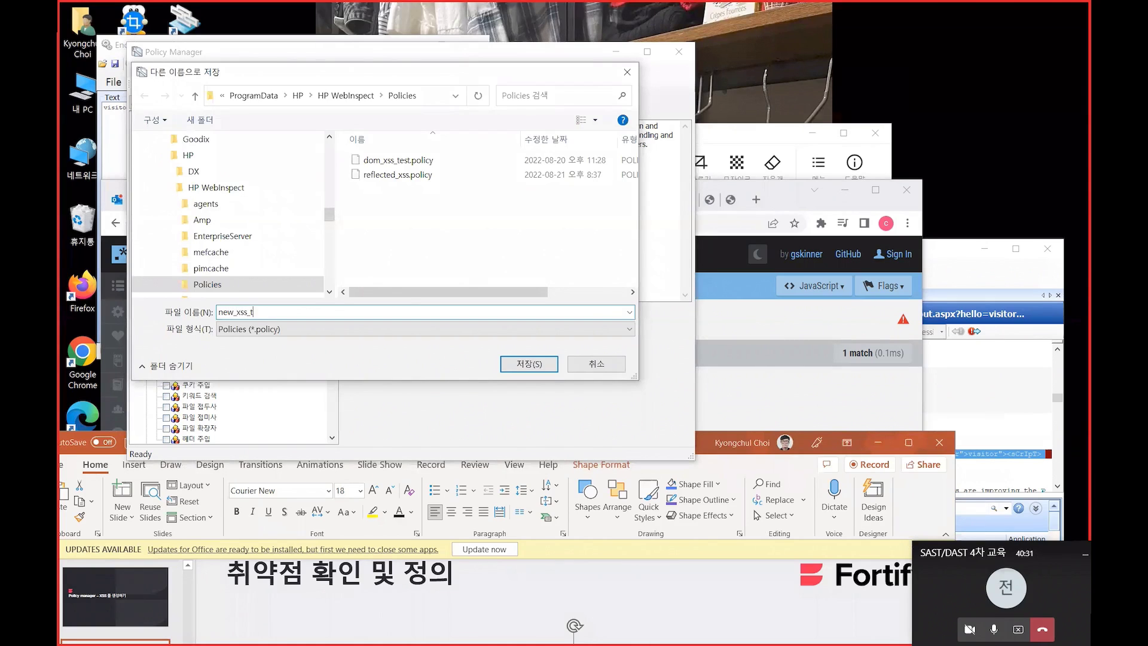
{"action": "type", "text": "esting.."}
{"action": "left_click", "coordinate": [530, 363]}
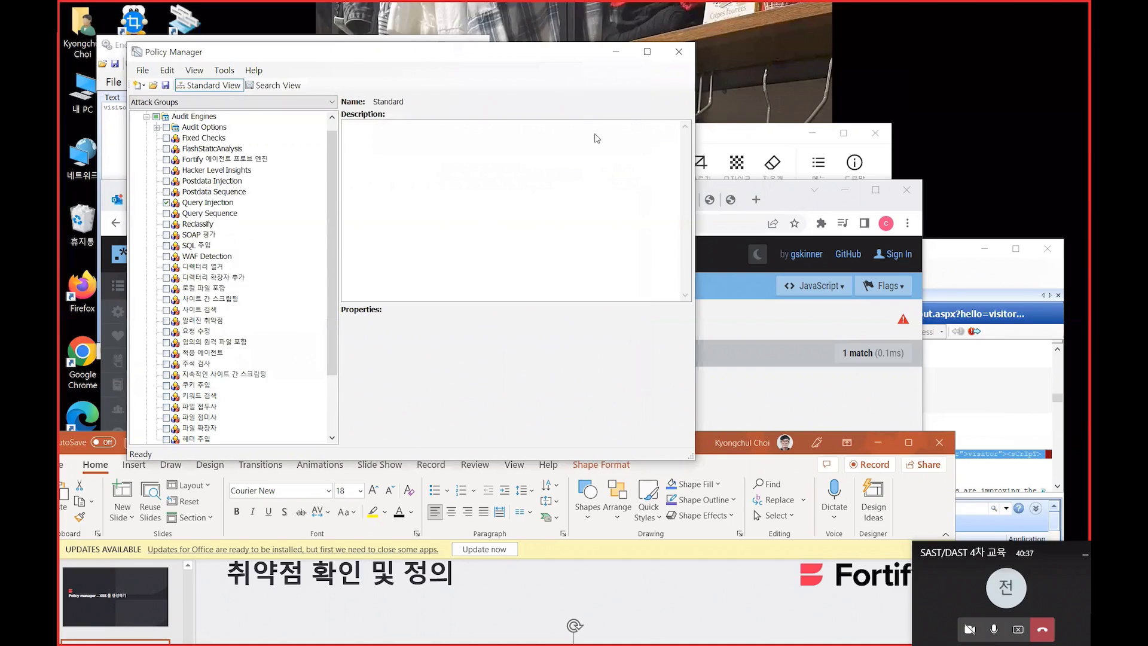
Close Policy Manager and the Encoders/Decoders tool, discarding the decoder's unsaved text
{"action": "left_click", "coordinate": [679, 54]}
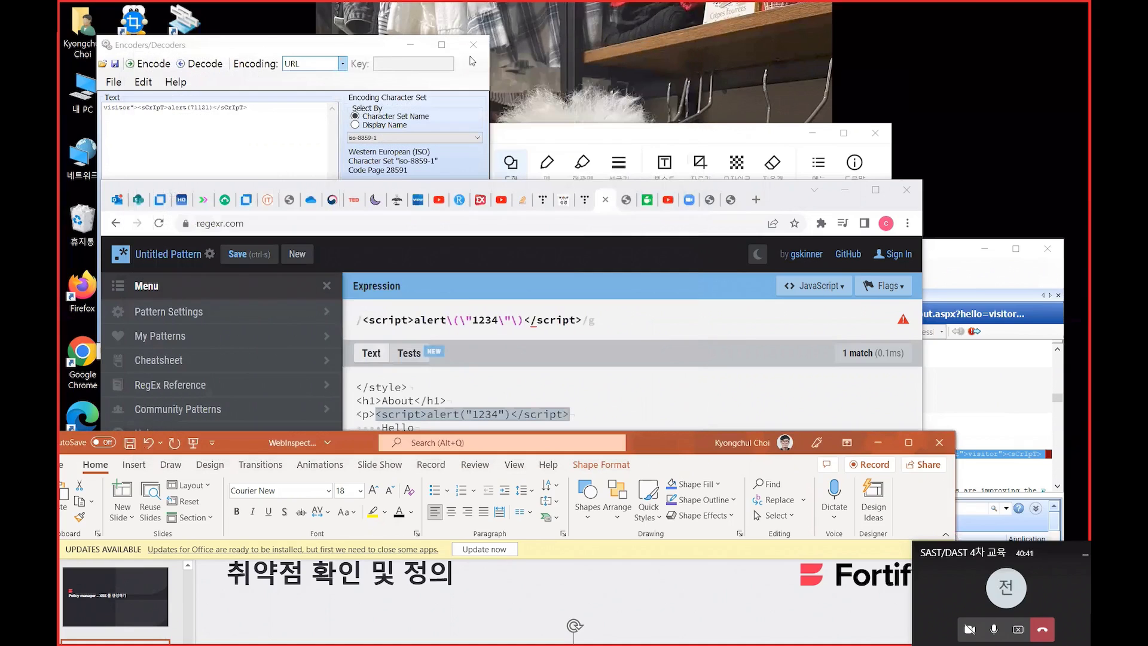
{"action": "left_click", "coordinate": [473, 46]}
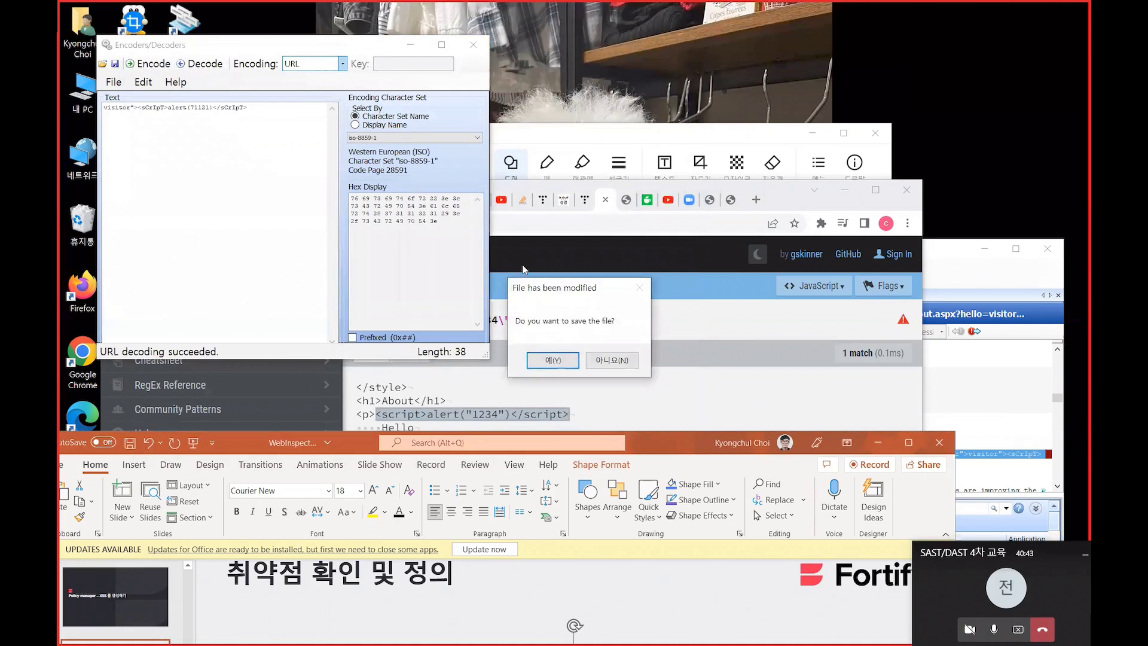
{"action": "left_click", "coordinate": [612, 360]}
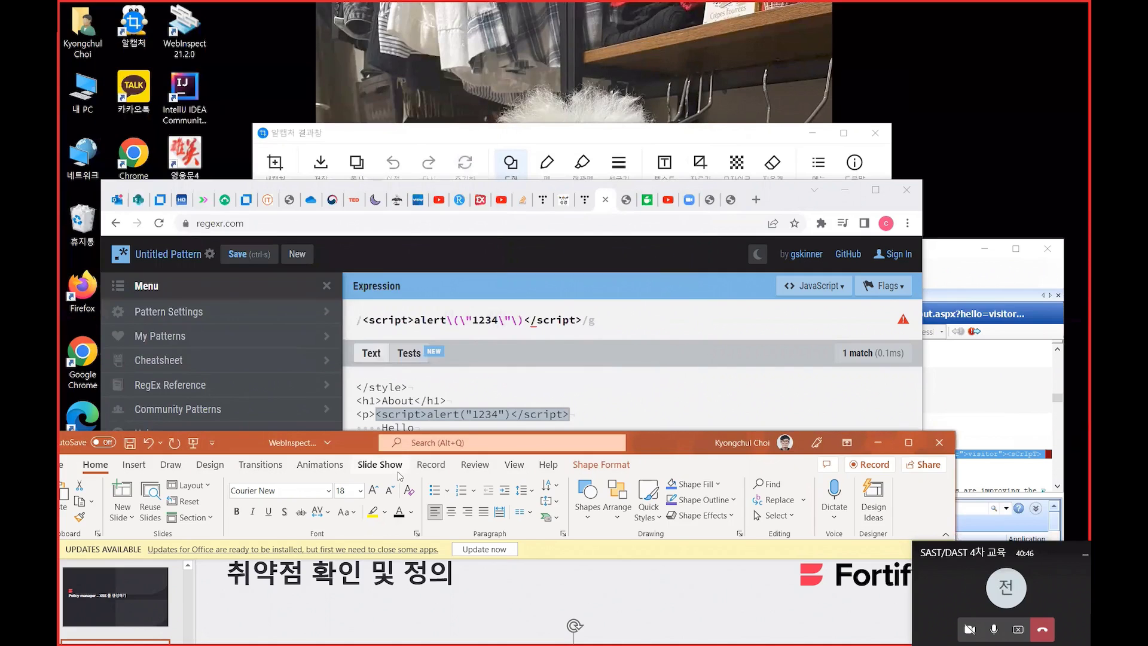
Switch to WebInspect, move its window into full view, and start a new Basic Scan
{"action": "key", "text": "super"}
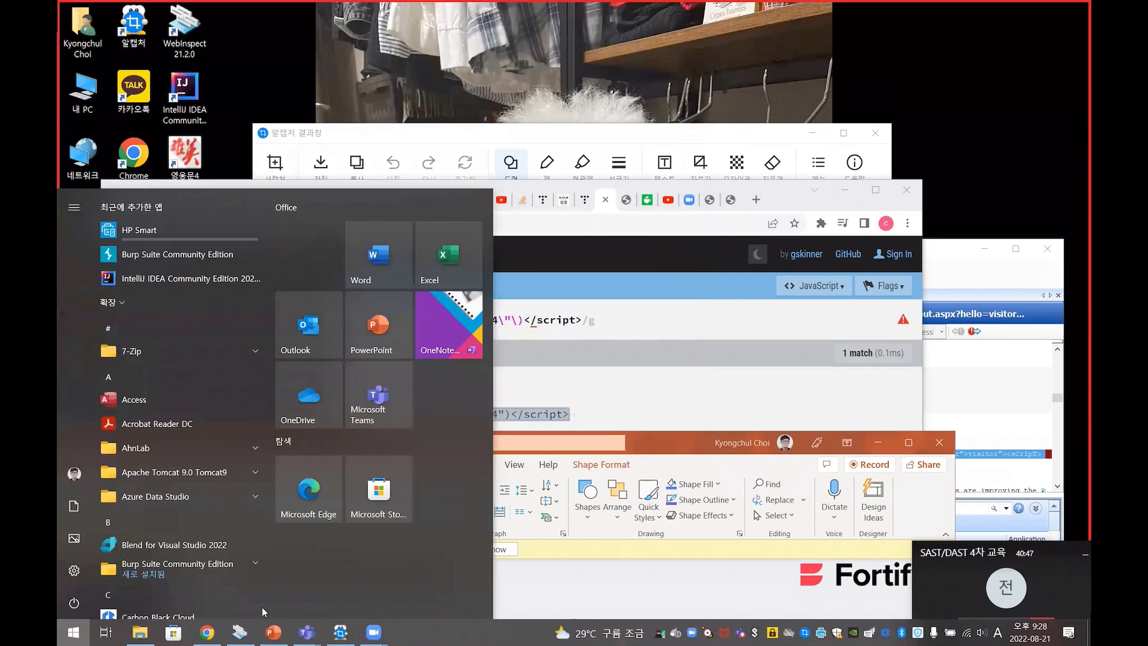
{"action": "left_click", "coordinate": [243, 632]}
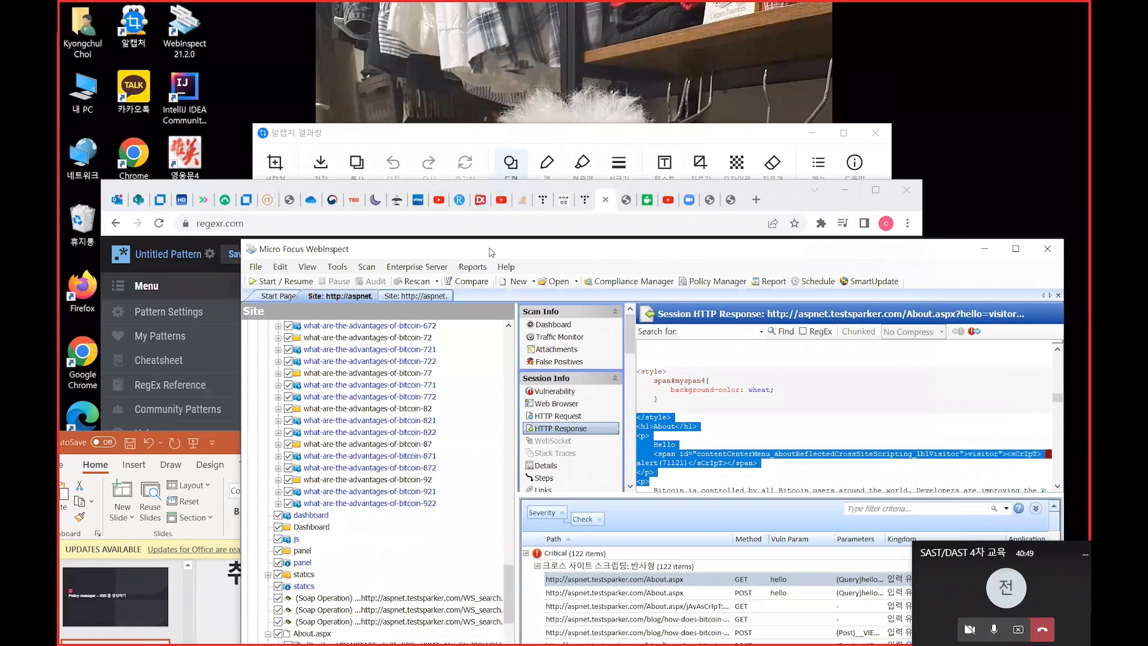
{"action": "left_click_drag", "start_coordinate": [483, 243], "coordinate": [332, 37]}
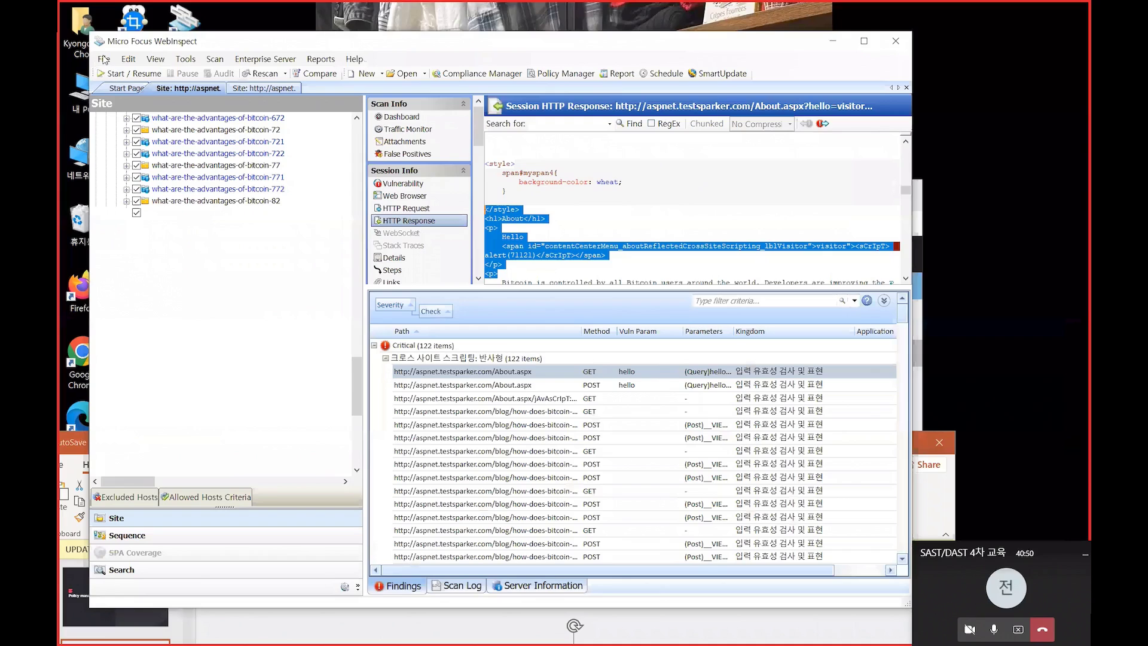
{"action": "left_click", "coordinate": [104, 60]}
{"action": "mouse_move", "coordinate": [112, 72]}
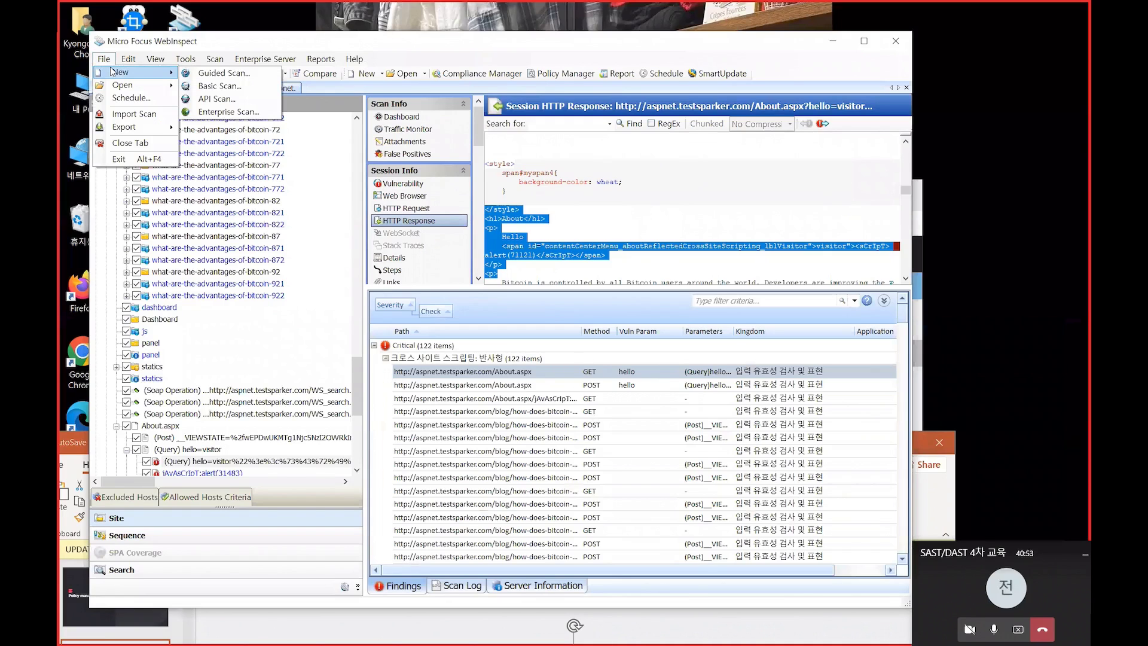
{"action": "left_click", "coordinate": [250, 89]}
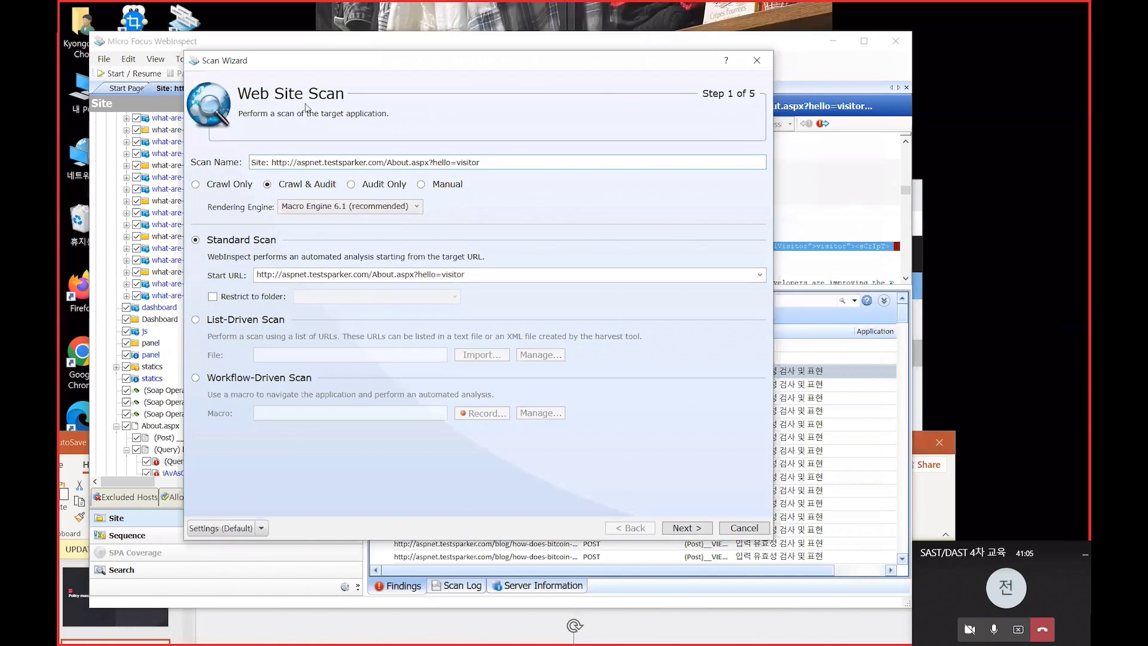
Set the scan of the About.aspx?hello=visitor URL to Audit Only, restricted to Directory only (self)
{"action": "double_click", "coordinate": [466, 277]}
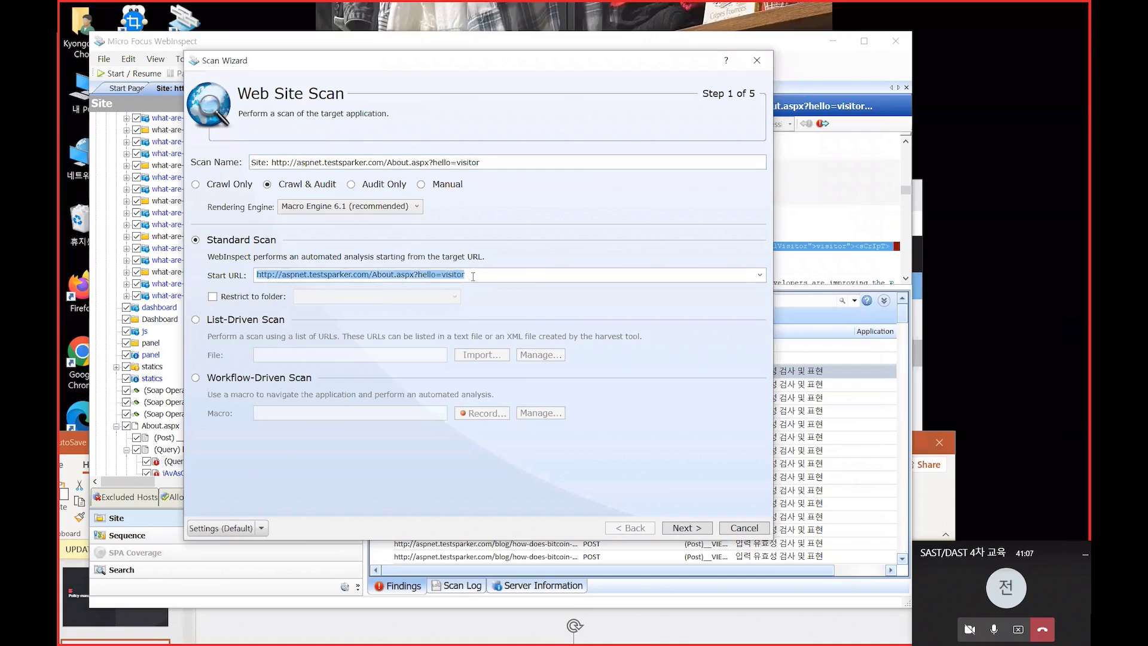
{"action": "left_click", "coordinate": [217, 299]}
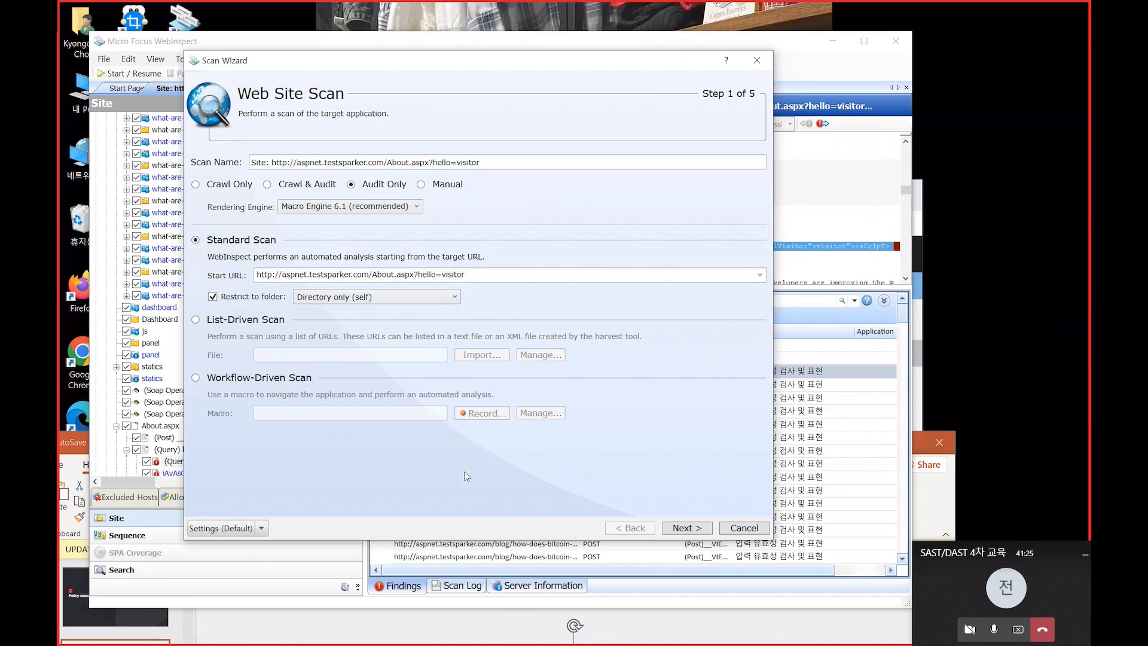
{"action": "left_click", "coordinate": [683, 528]}
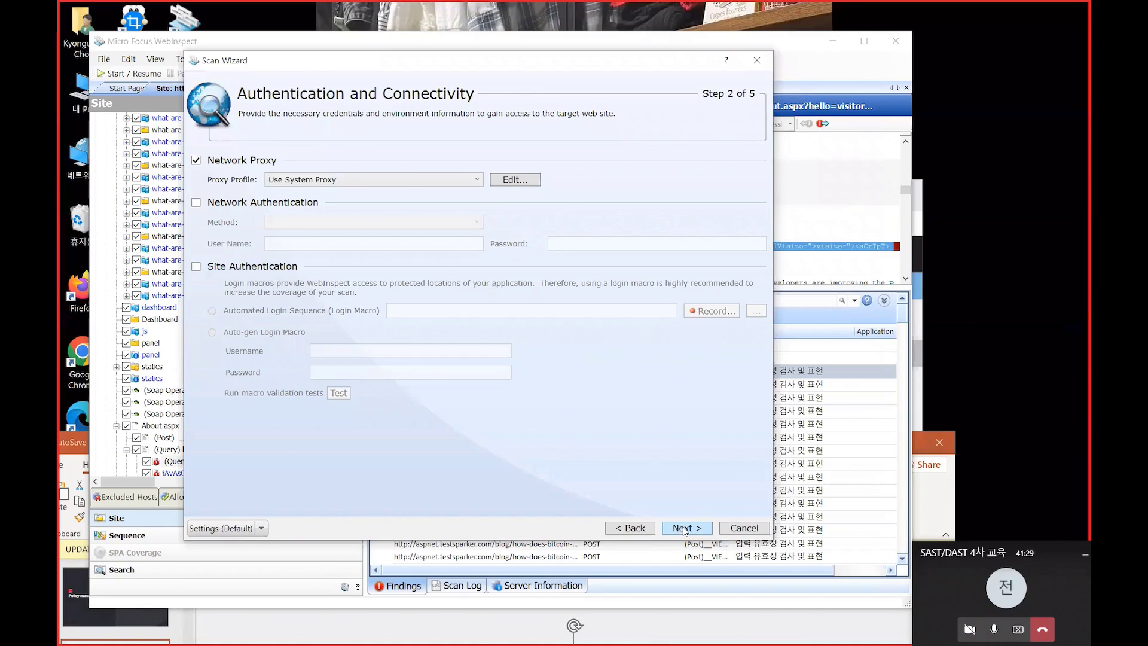
Keep the default authentication and connectivity settings and choose the custom policy new_xss_testing.. for the audit
{"action": "left_click", "coordinate": [685, 529]}
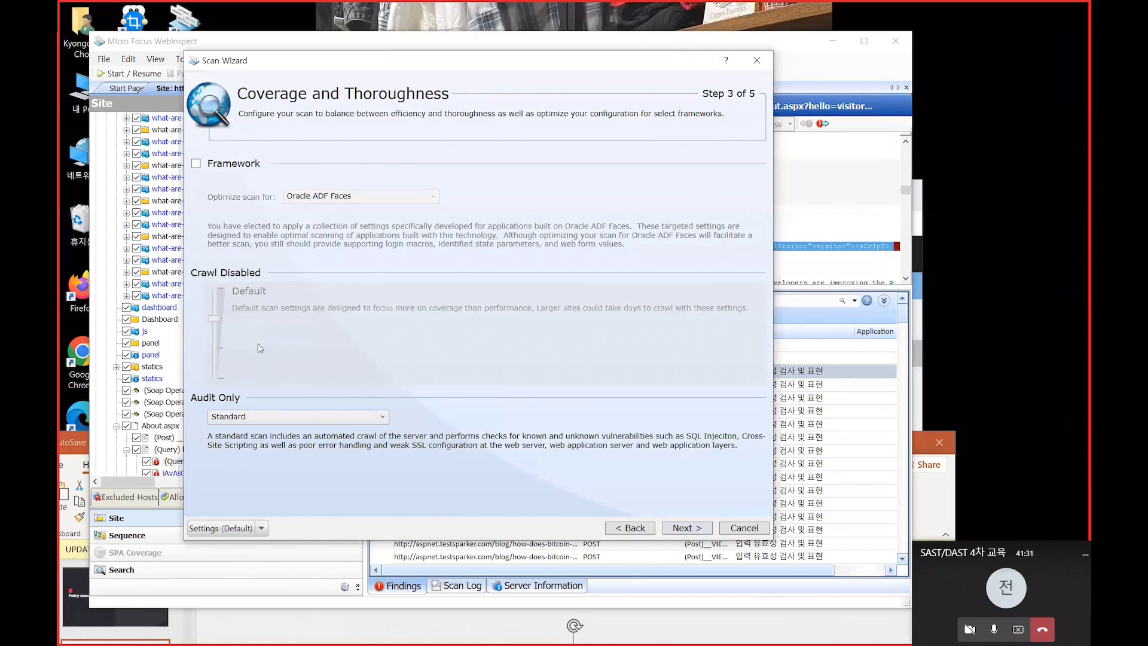
{"action": "left_click", "coordinate": [246, 415]}
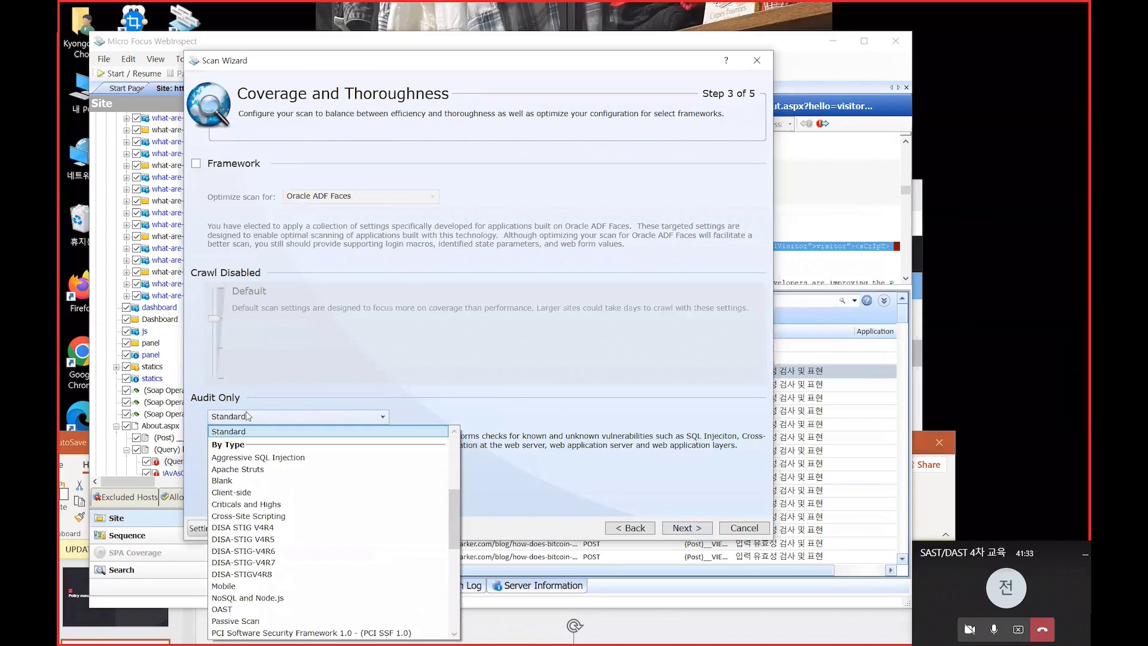
{"action": "left_click_drag", "start_coordinate": [456, 494], "coordinate": [460, 549]}
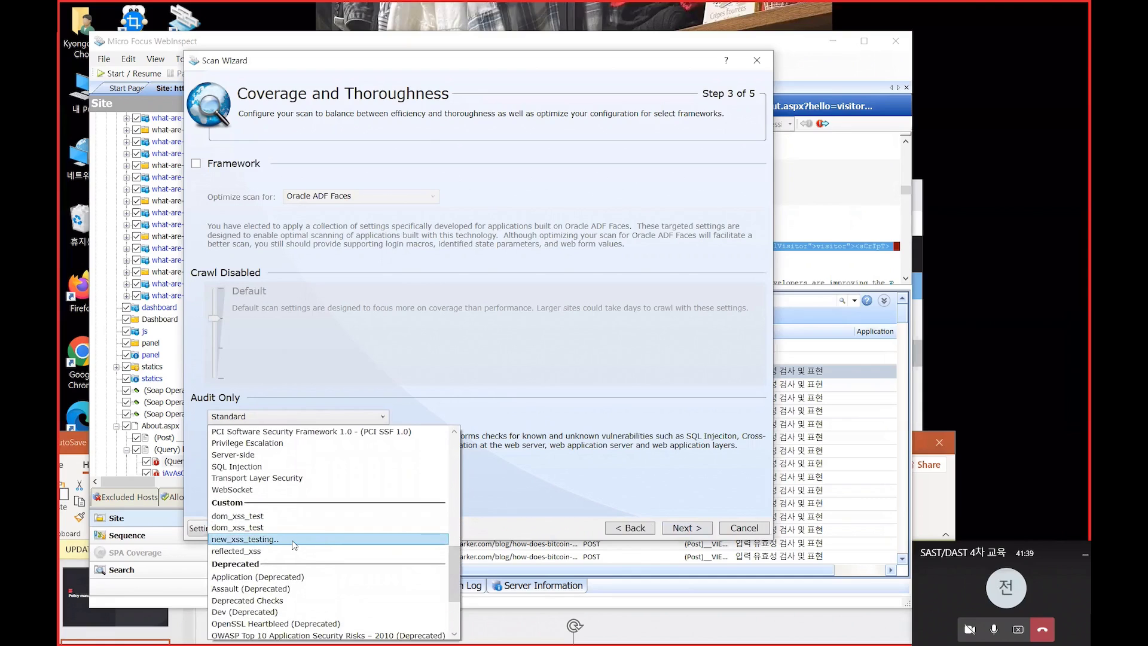
{"action": "left_click", "coordinate": [294, 541]}
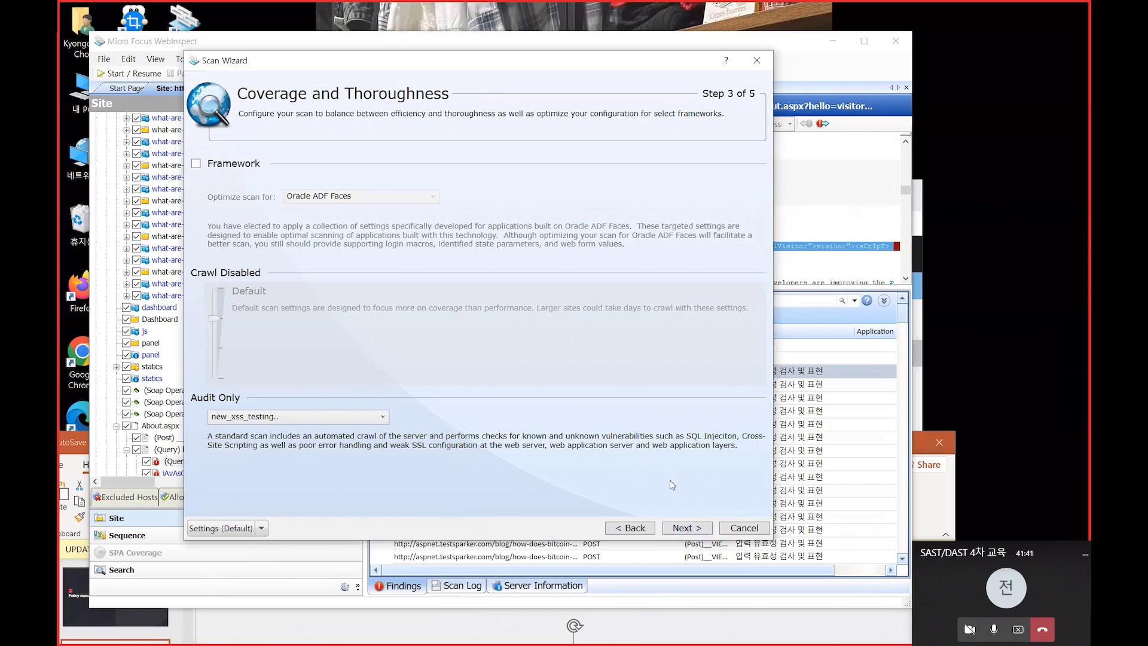
{"action": "left_click", "coordinate": [683, 530]}
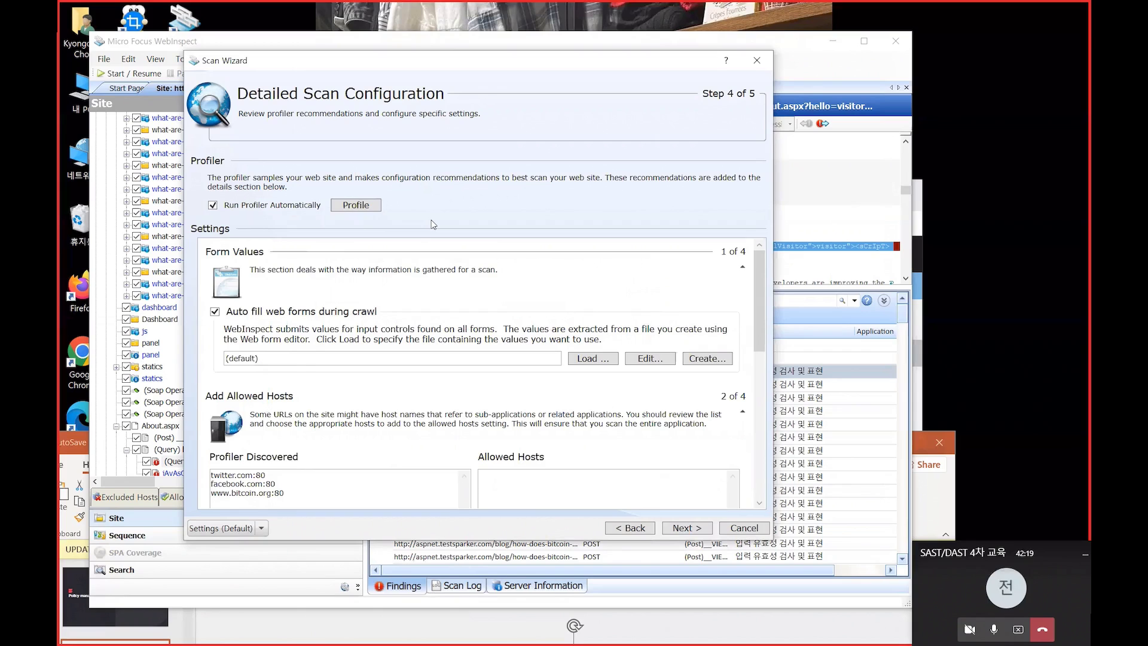
Accept the detailed scan configuration with its default settings and start the scan
{"action": "left_click_drag", "start_coordinate": [430, 58], "coordinate": [408, 33]}
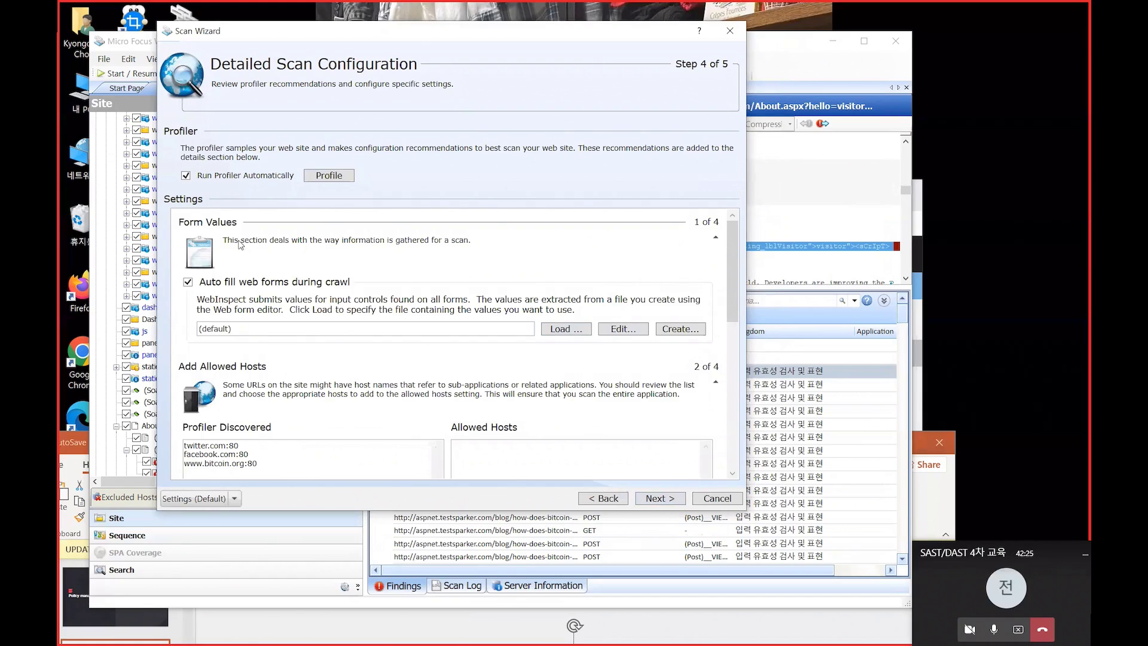
{"action": "left_click", "coordinate": [653, 498]}
{"action": "left_click", "coordinate": [654, 500]}
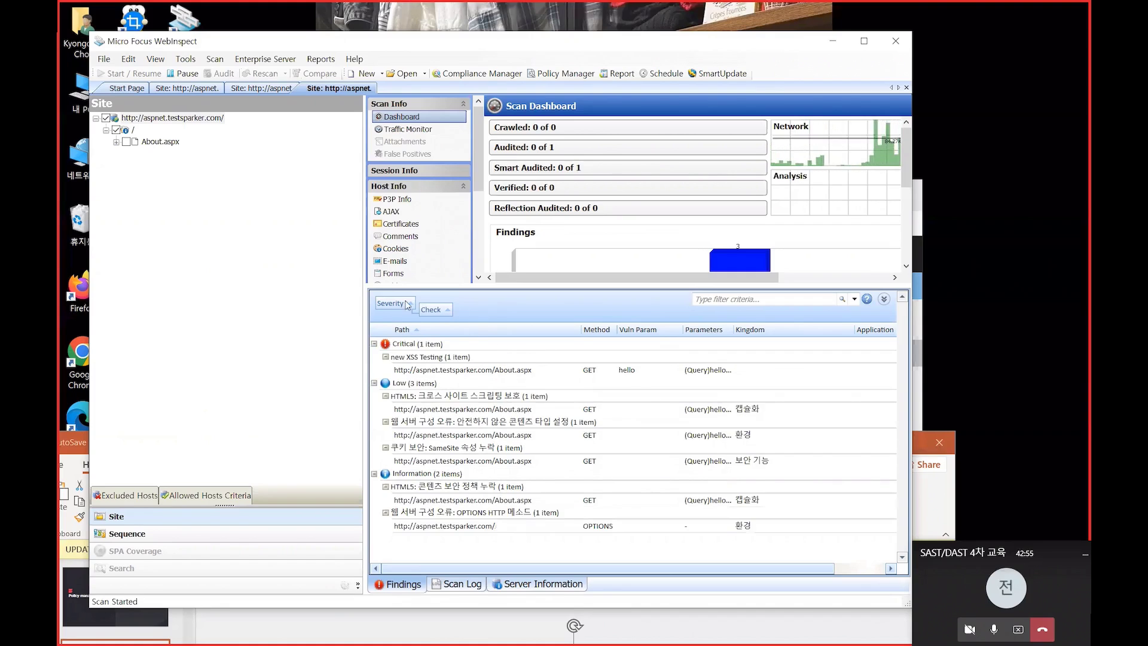
Examine the new XSS Testing finding's summary, HTTP request, and the matched attack string in its HTTP response
{"action": "left_click", "coordinate": [459, 371]}
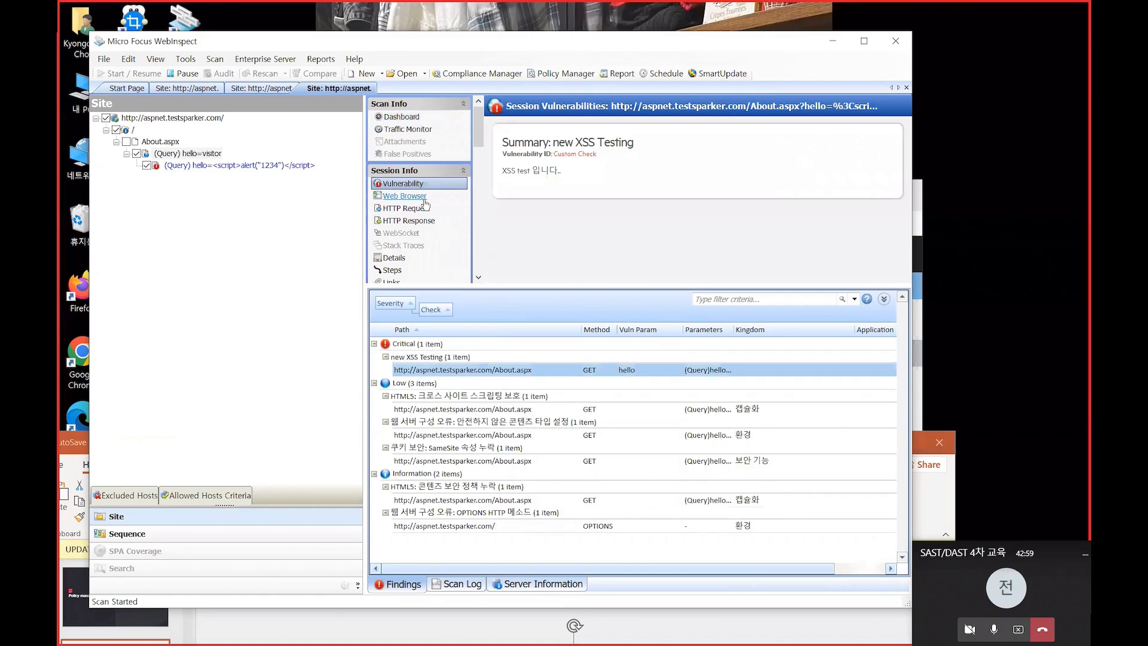
{"action": "left_click", "coordinate": [426, 207]}
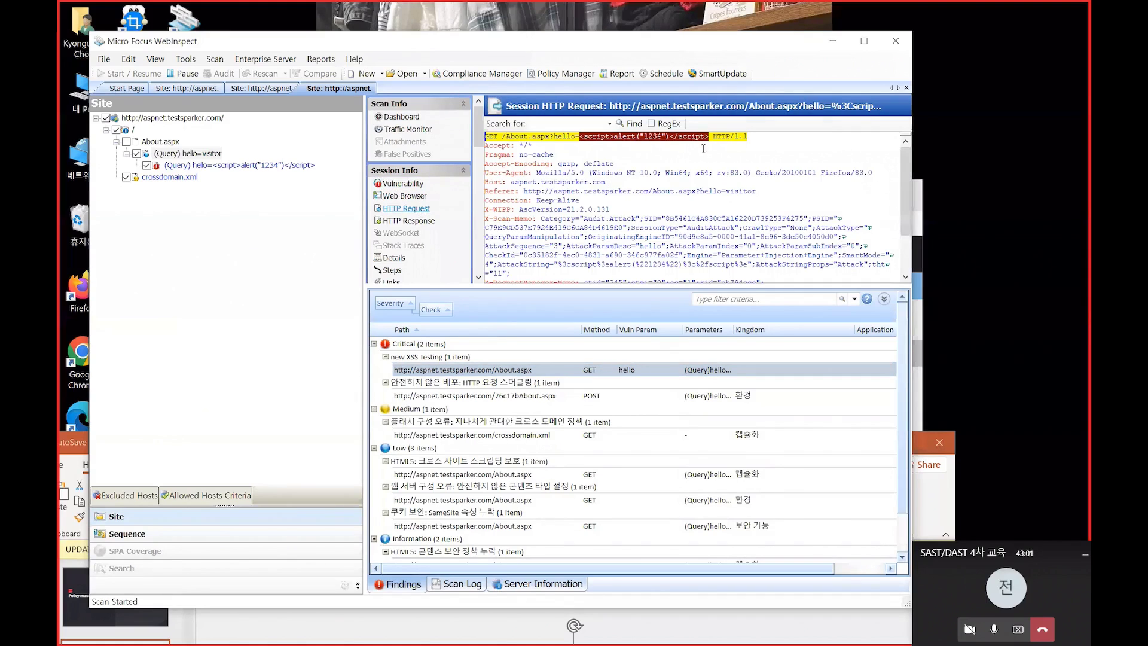
{"action": "left_click", "coordinate": [428, 222]}
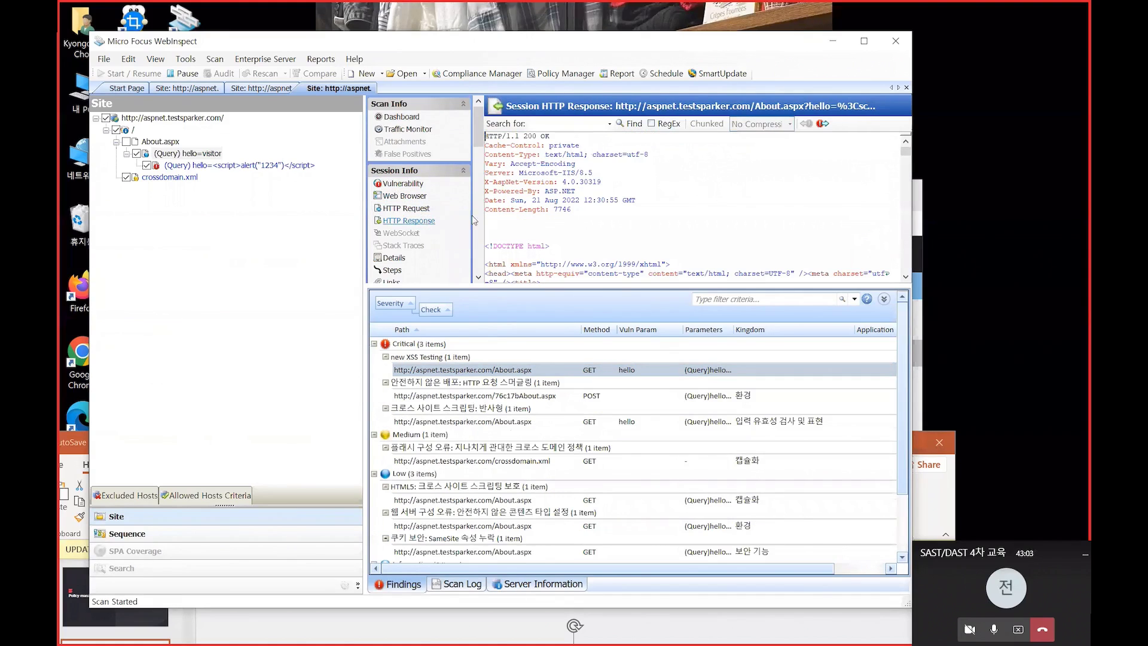
{"action": "left_click", "coordinate": [823, 125]}
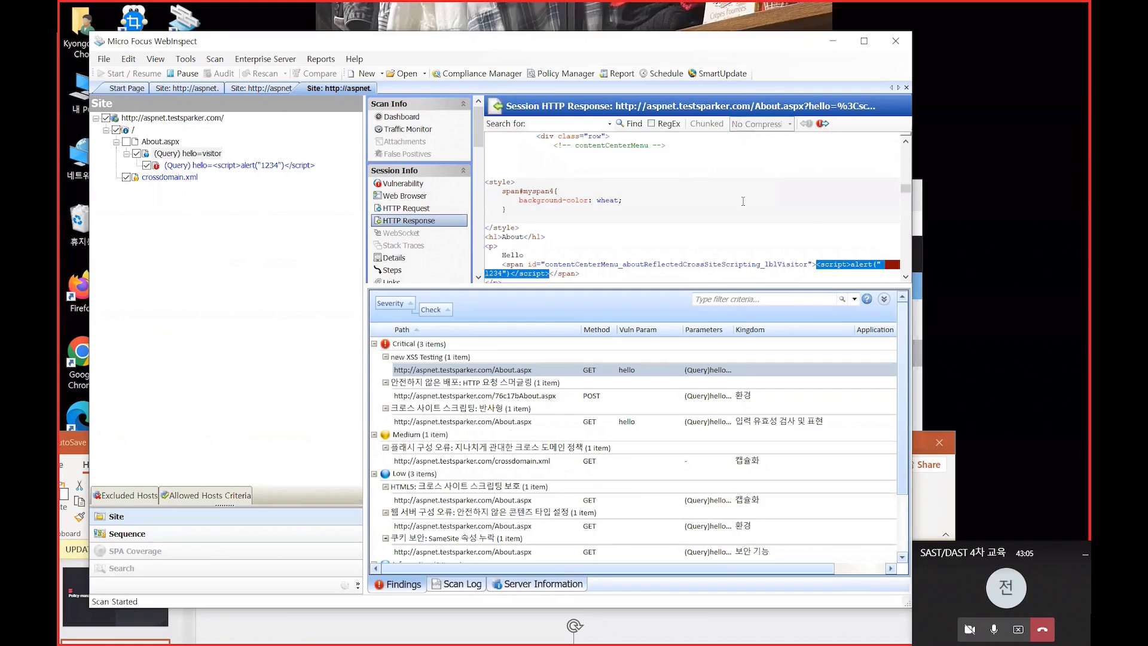
{"action": "scroll", "coordinate": [740, 203], "scroll_direction": "down", "scroll_amount": 1}
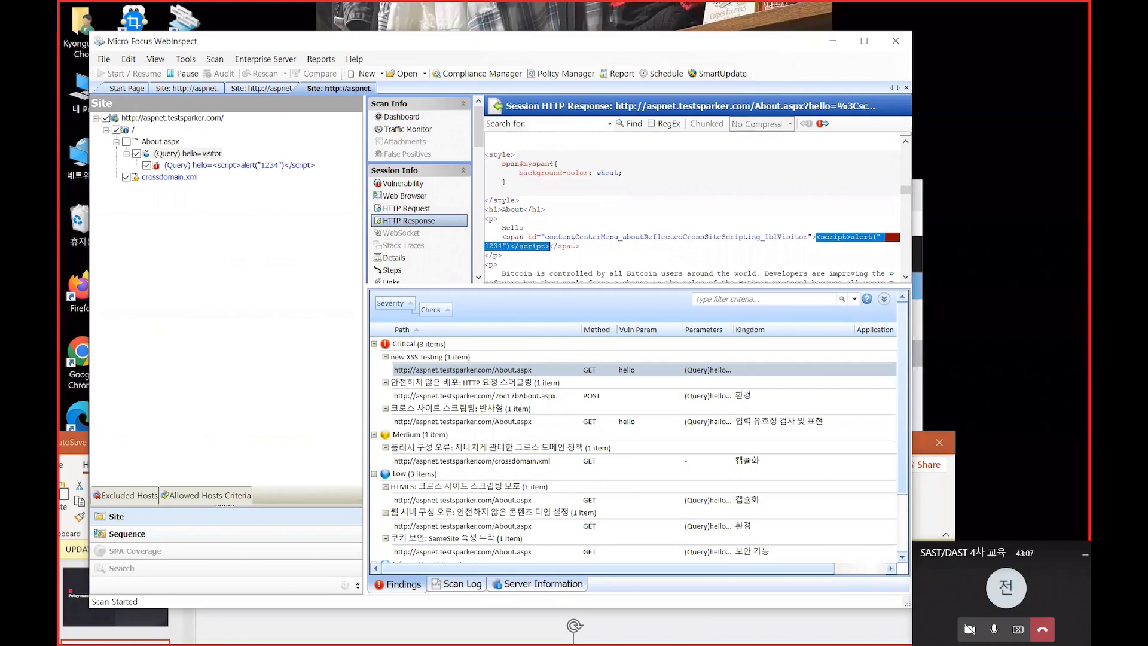
{"action": "left_click", "coordinate": [551, 216]}
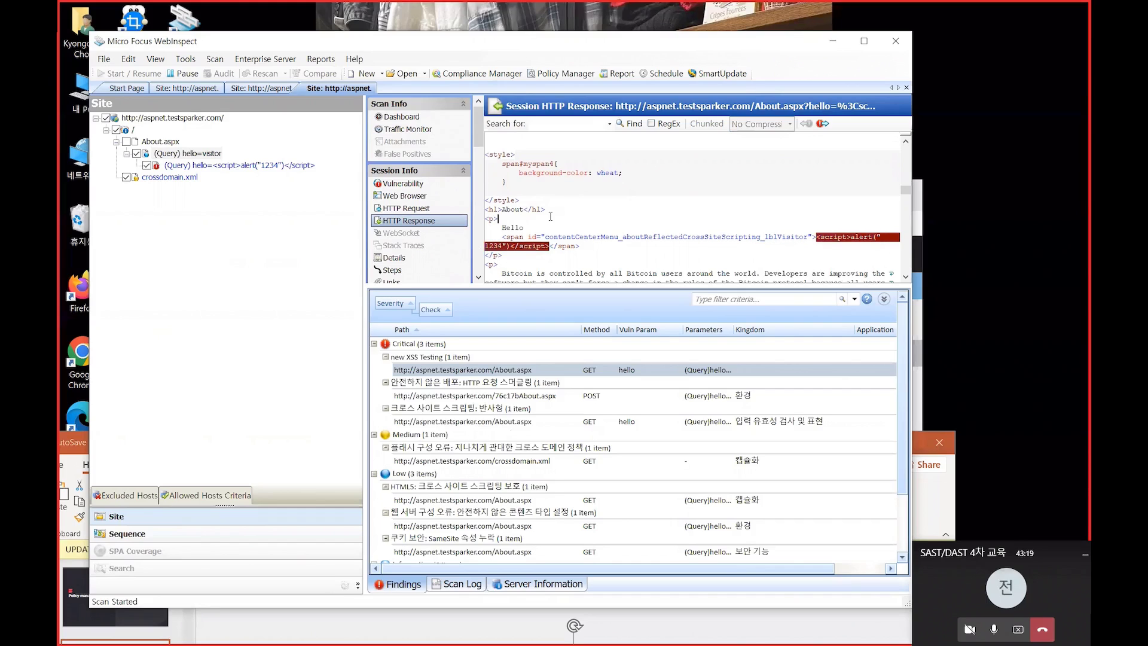
{"action": "left_click", "coordinate": [558, 28]}
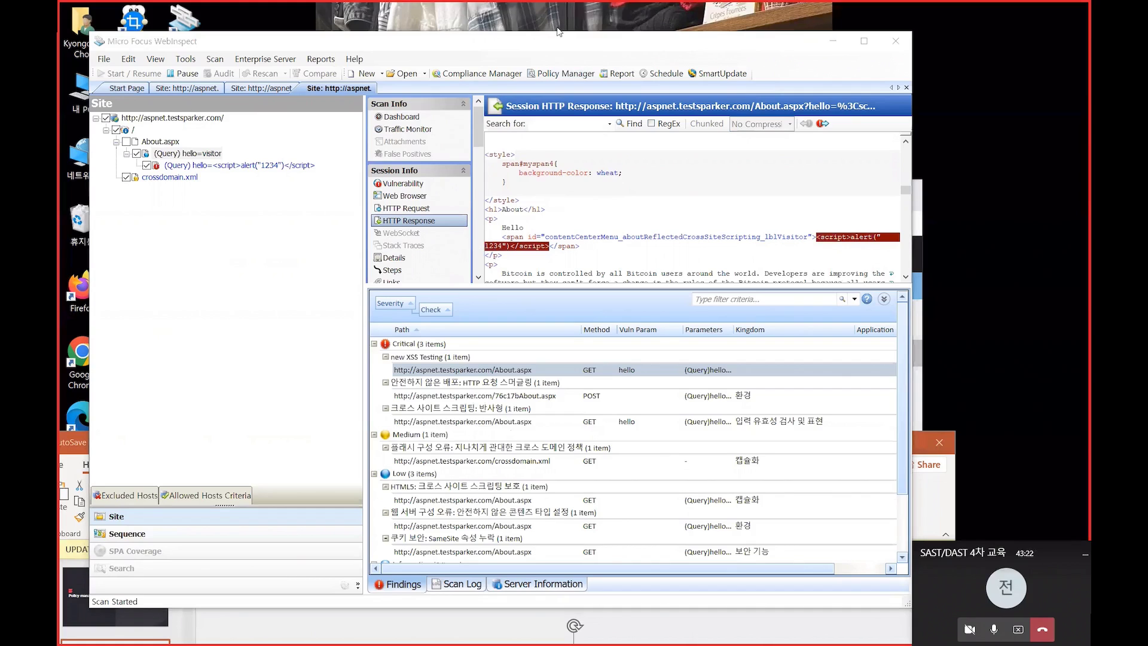